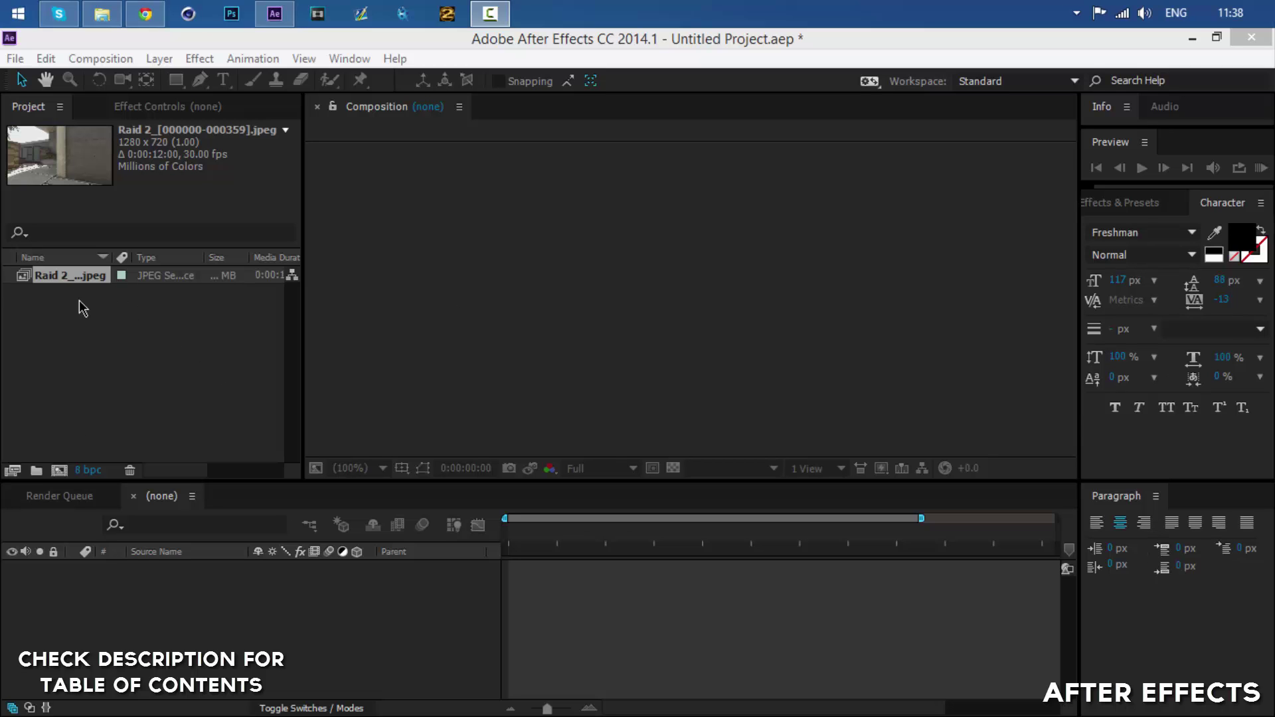
Create a composition from the Raid 2 JPEG sequence and add it to the render queue.
left_click_drag(70, 275, 83, 581)
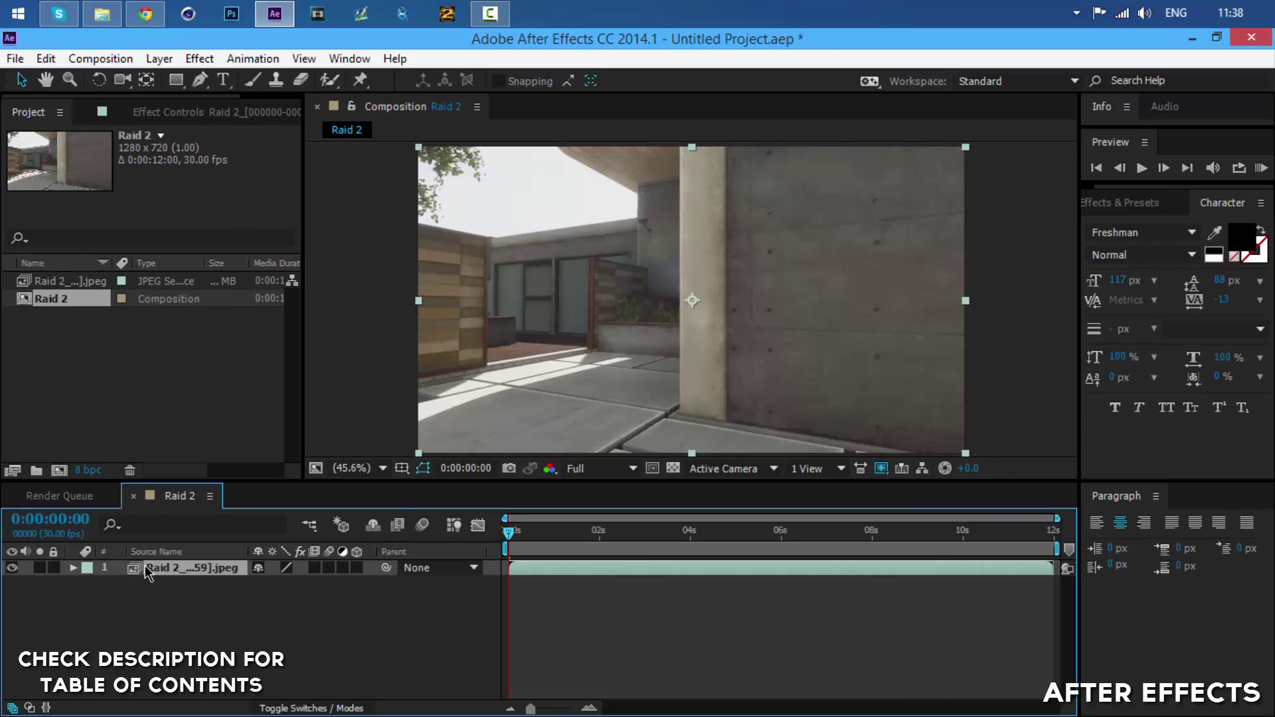
left_click_drag(510, 532, 418, 548)
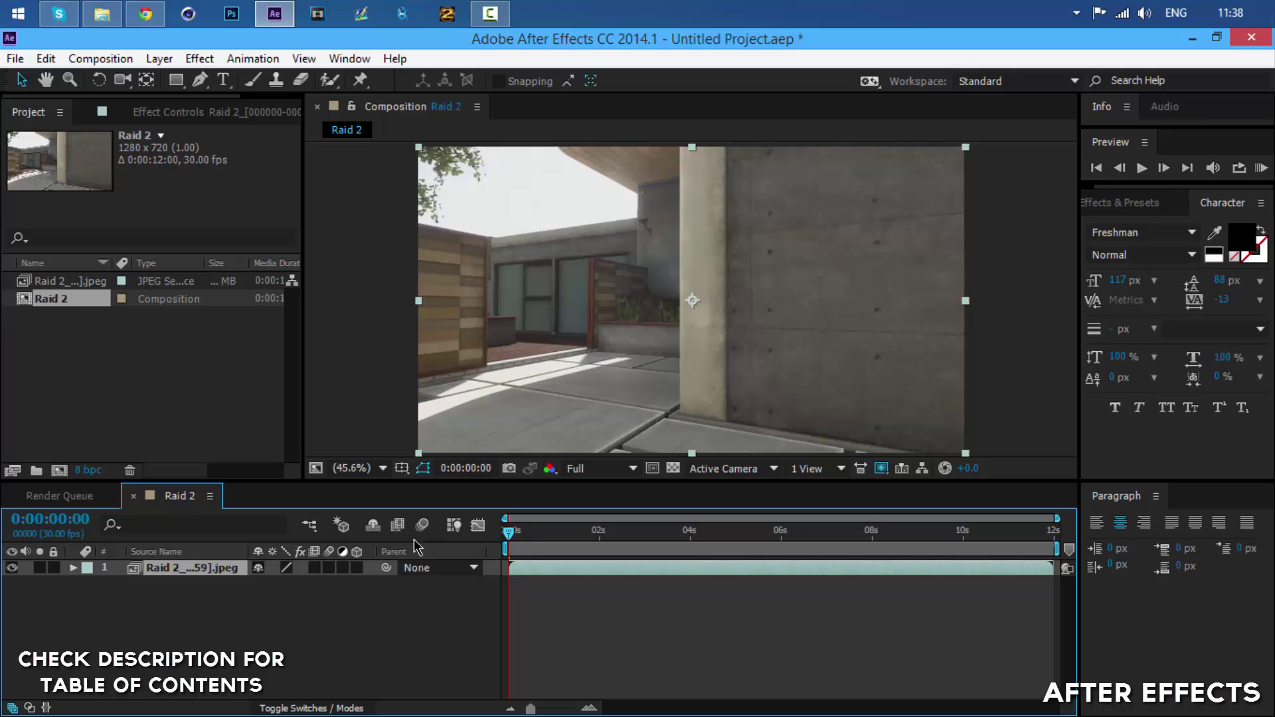
left_click(103, 59)
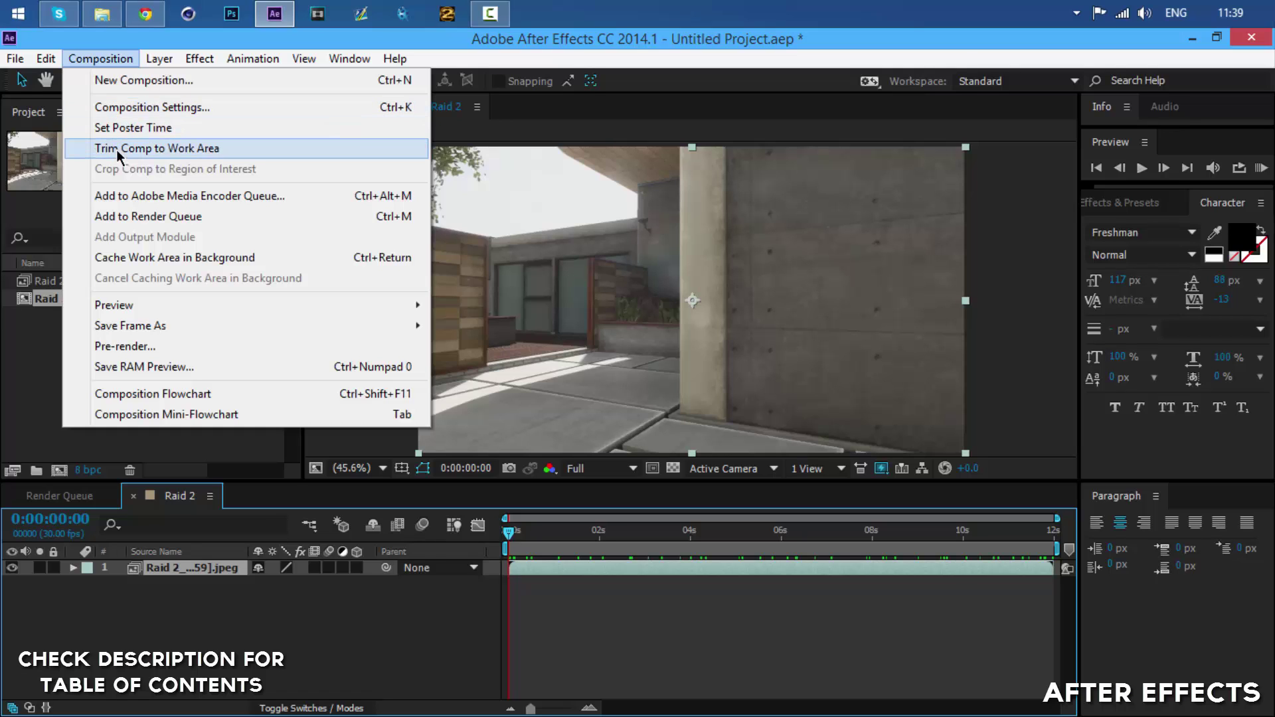
left_click(141, 216)
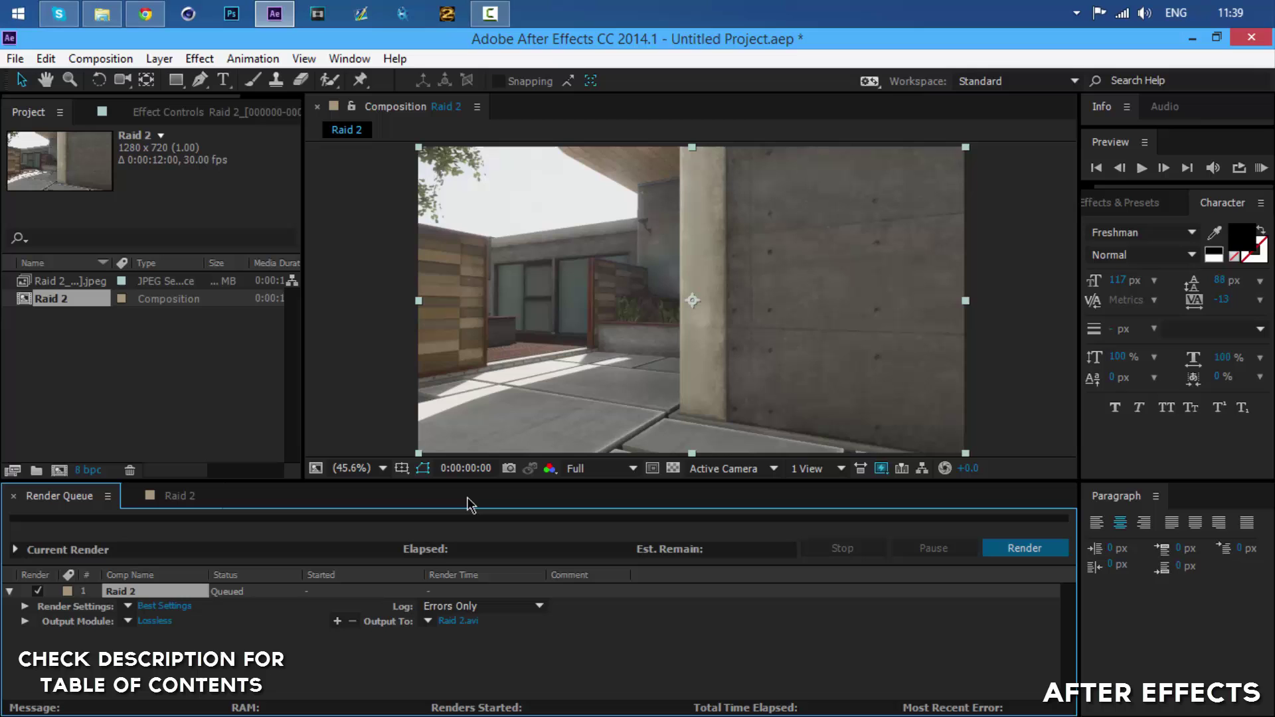
Set the Raid 2 render's output module format to JPEG Sequence.
left_click(151, 622)
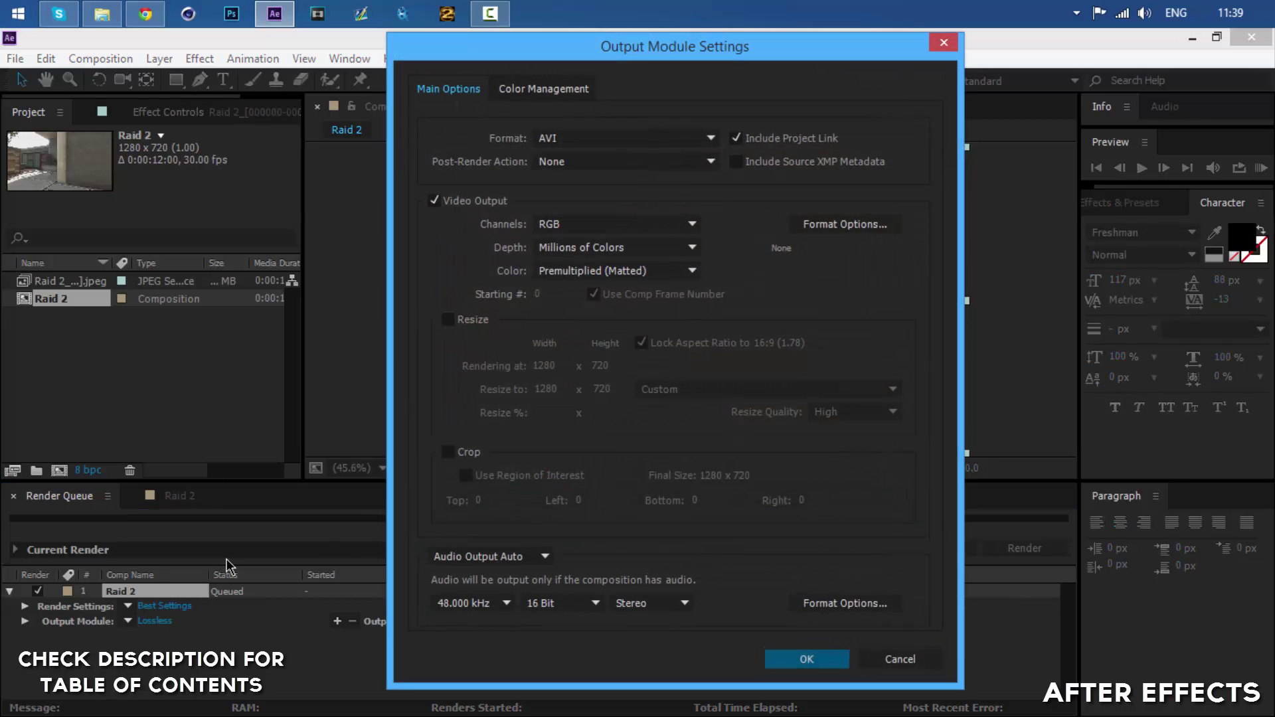
left_click(552, 139)
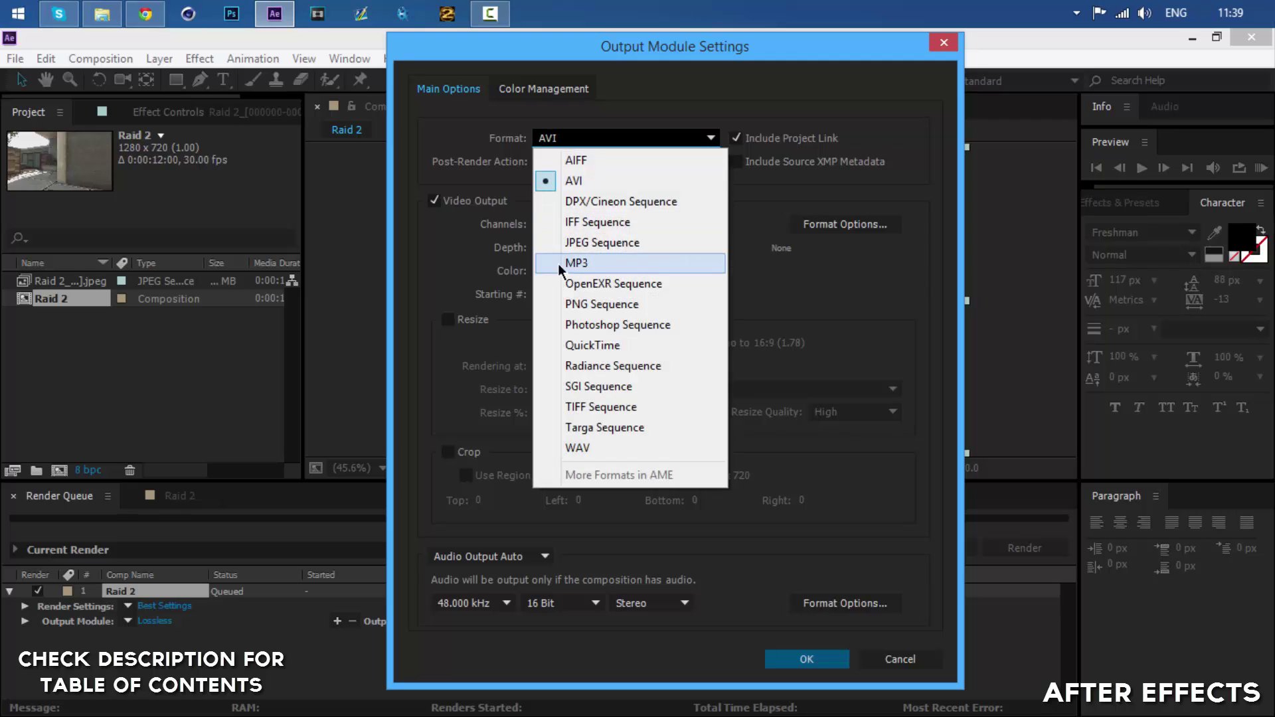
left_click(584, 243)
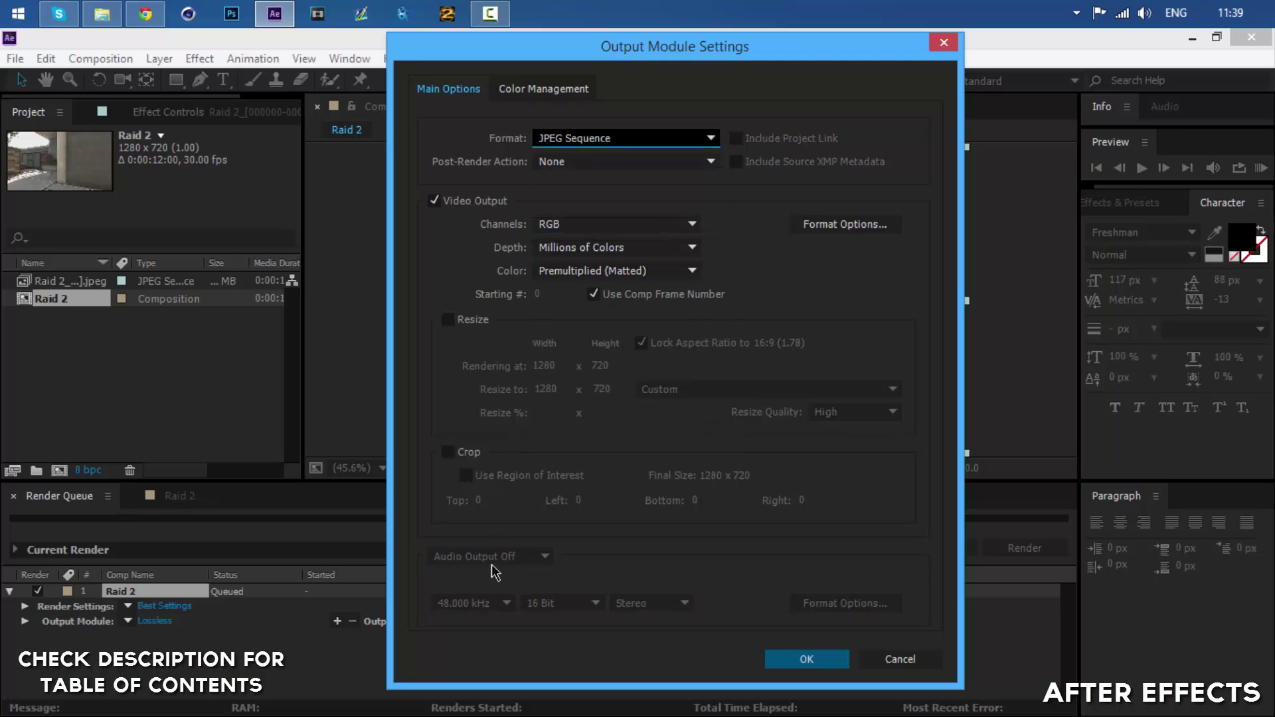
left_click(815, 667)
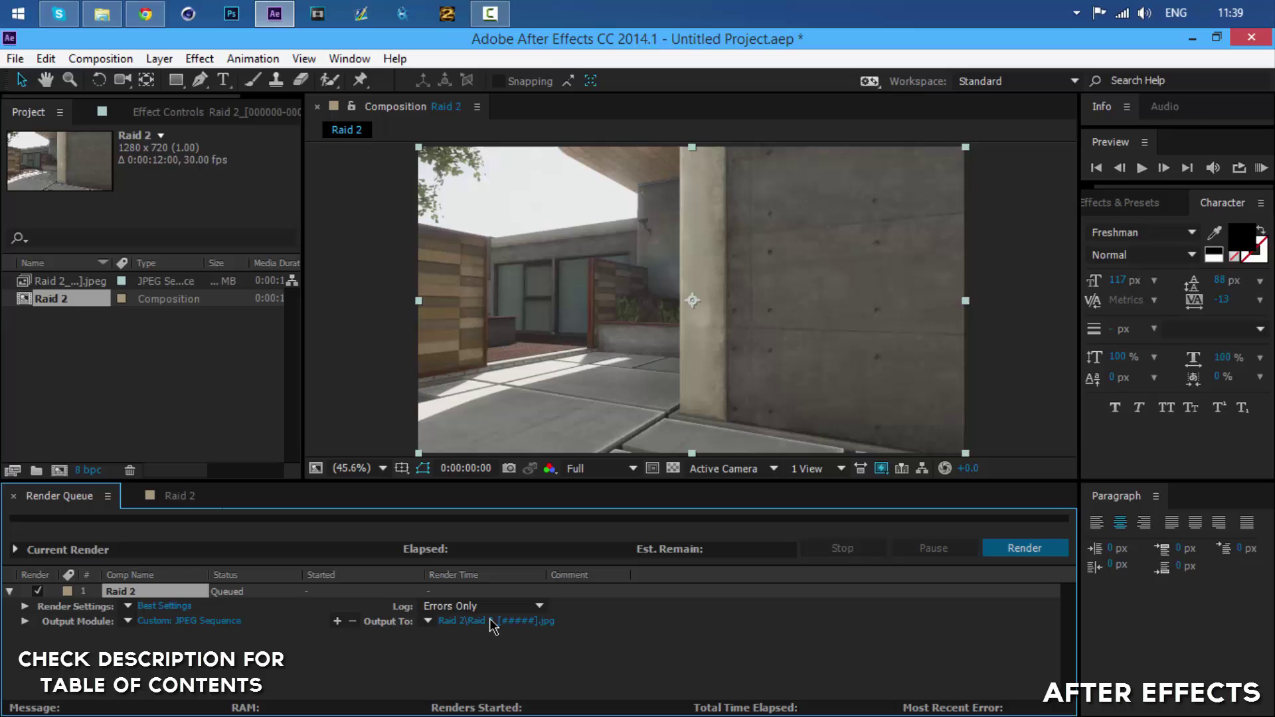
Set the render's output destination to the JPEG Sequence folder inside MT Tut, in the Desktop subfolder.
left_click(484, 625)
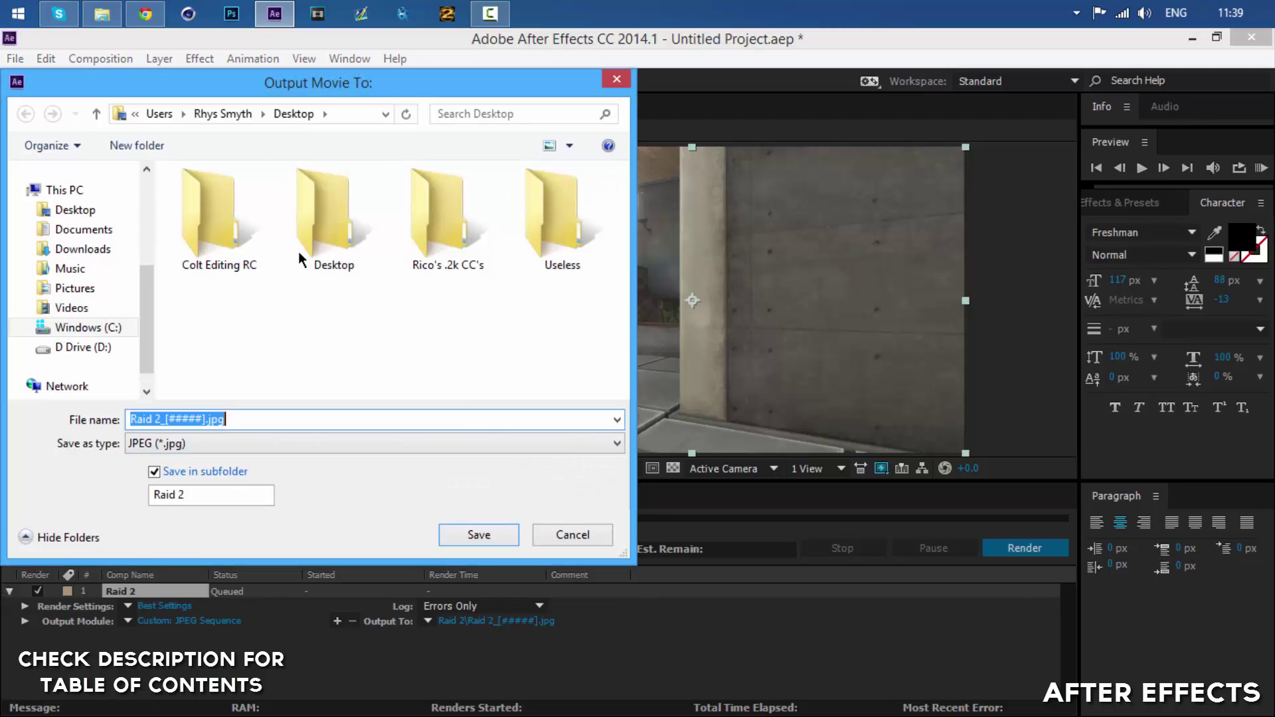
left_click(317, 237)
double_click(339, 213)
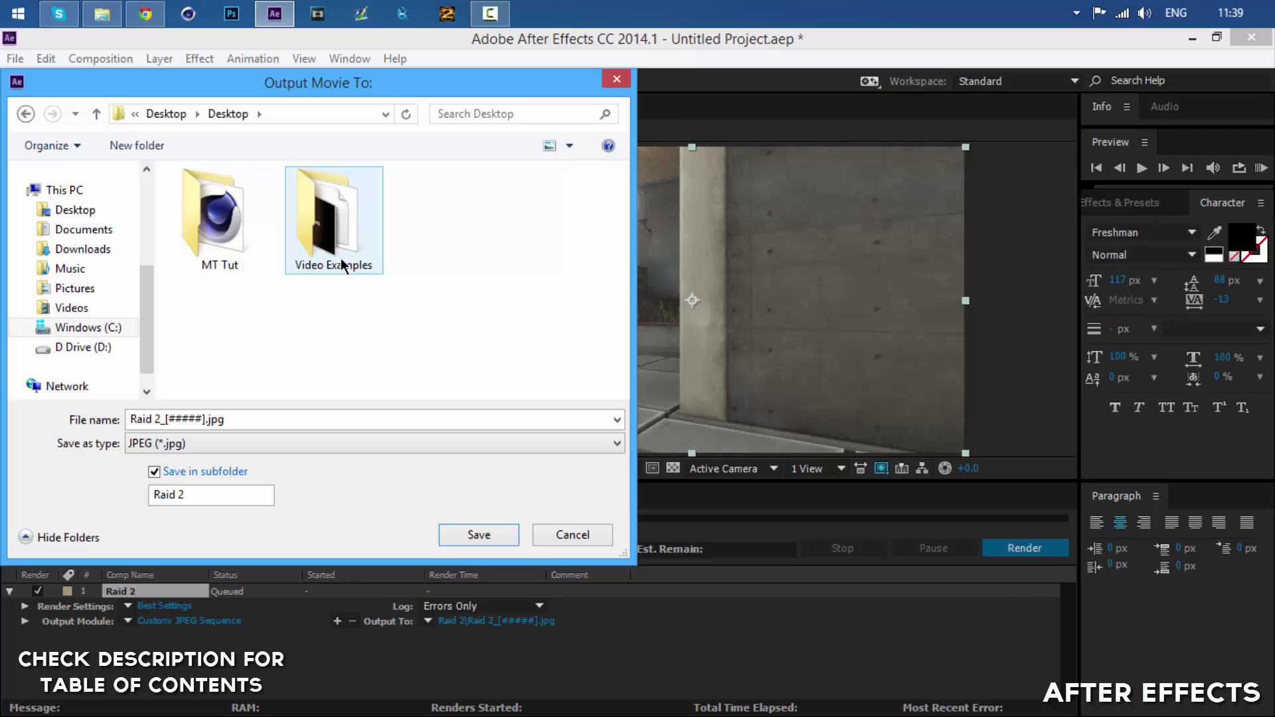
left_click(225, 225)
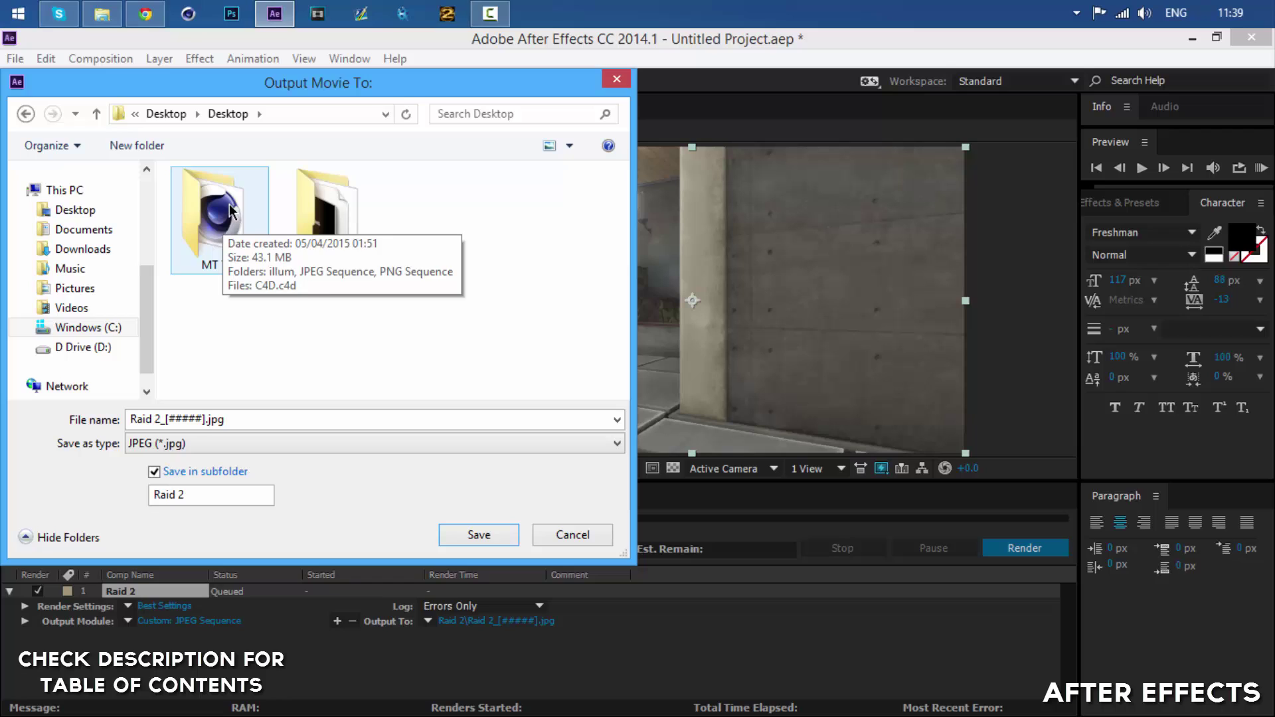
double_click(221, 216)
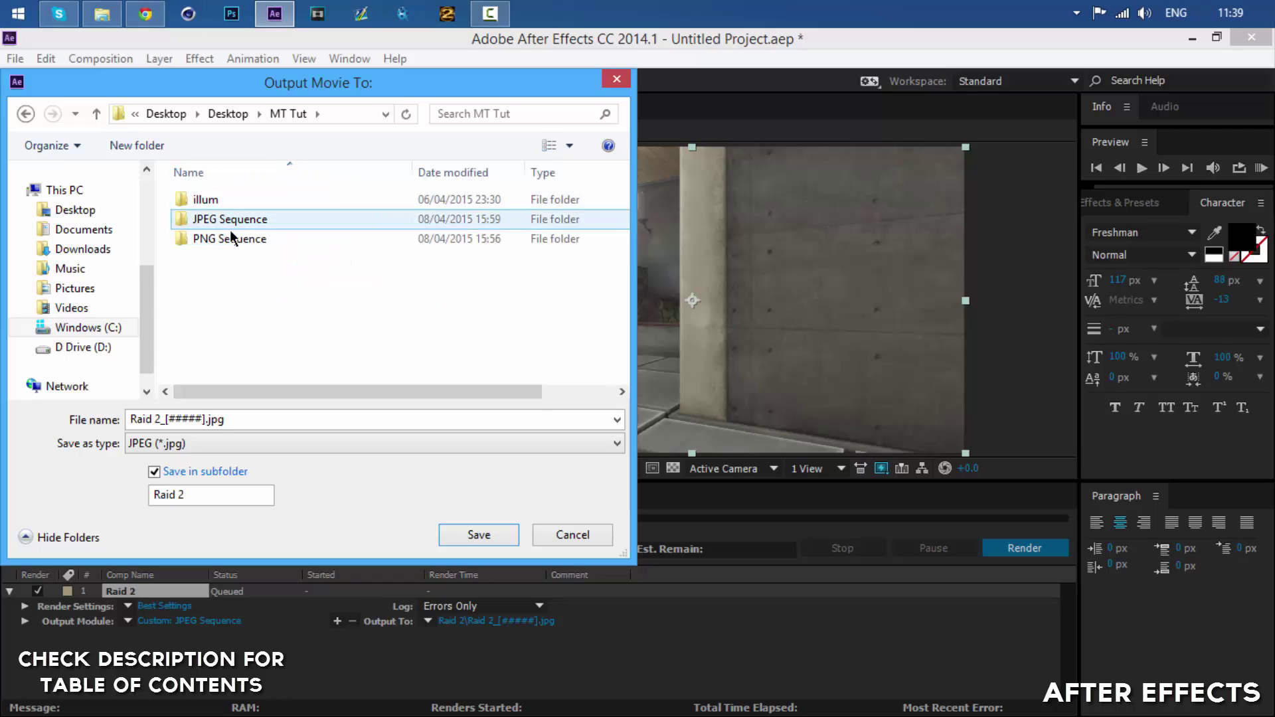
left_click(251, 239)
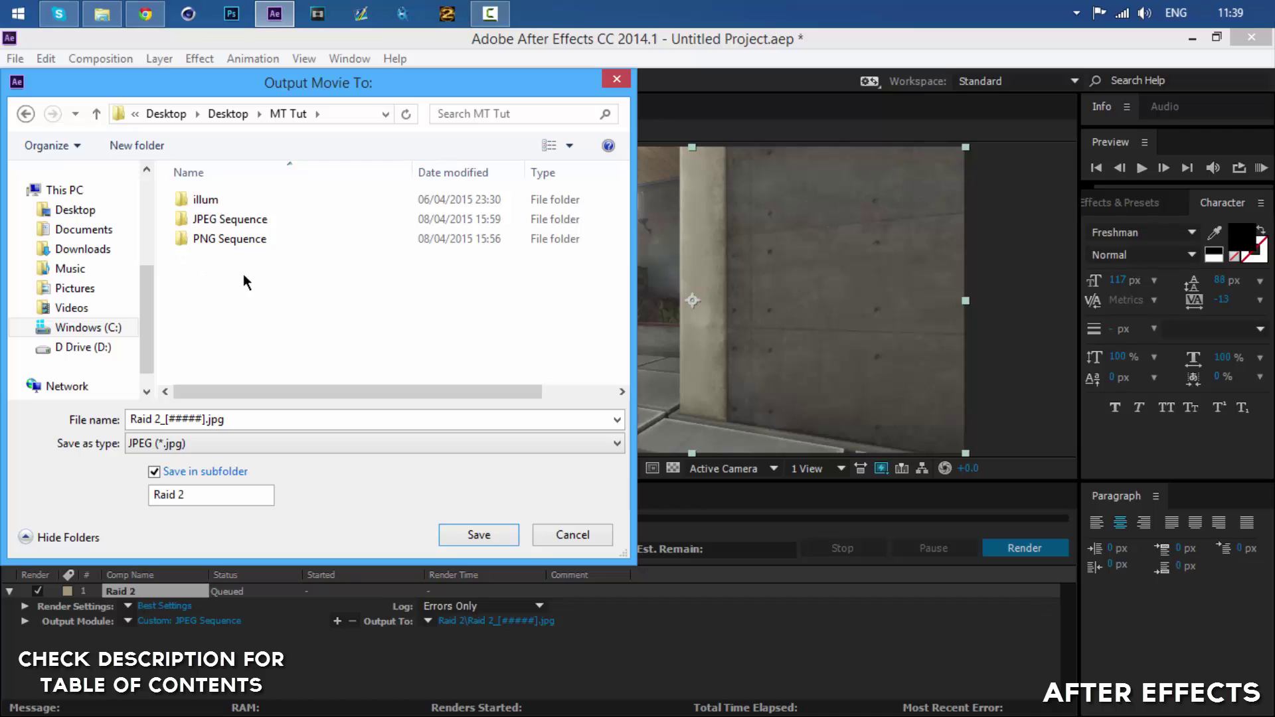
double_click(229, 219)
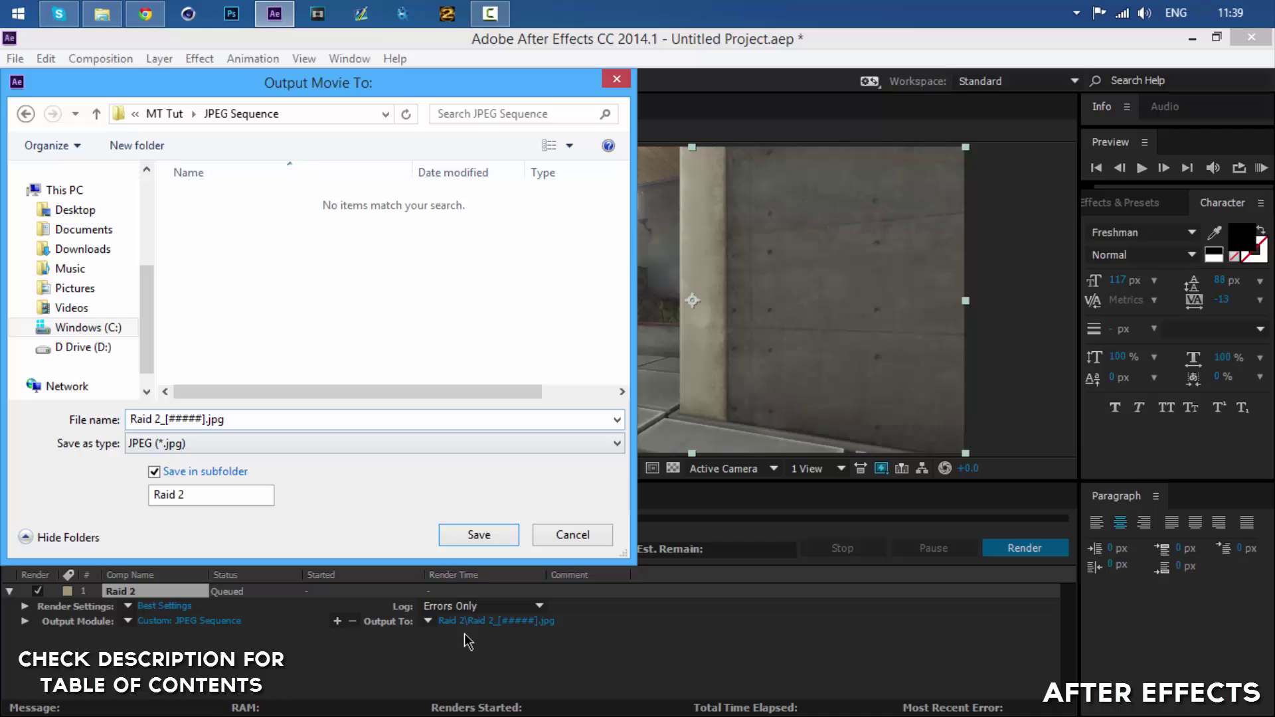
left_click(497, 534)
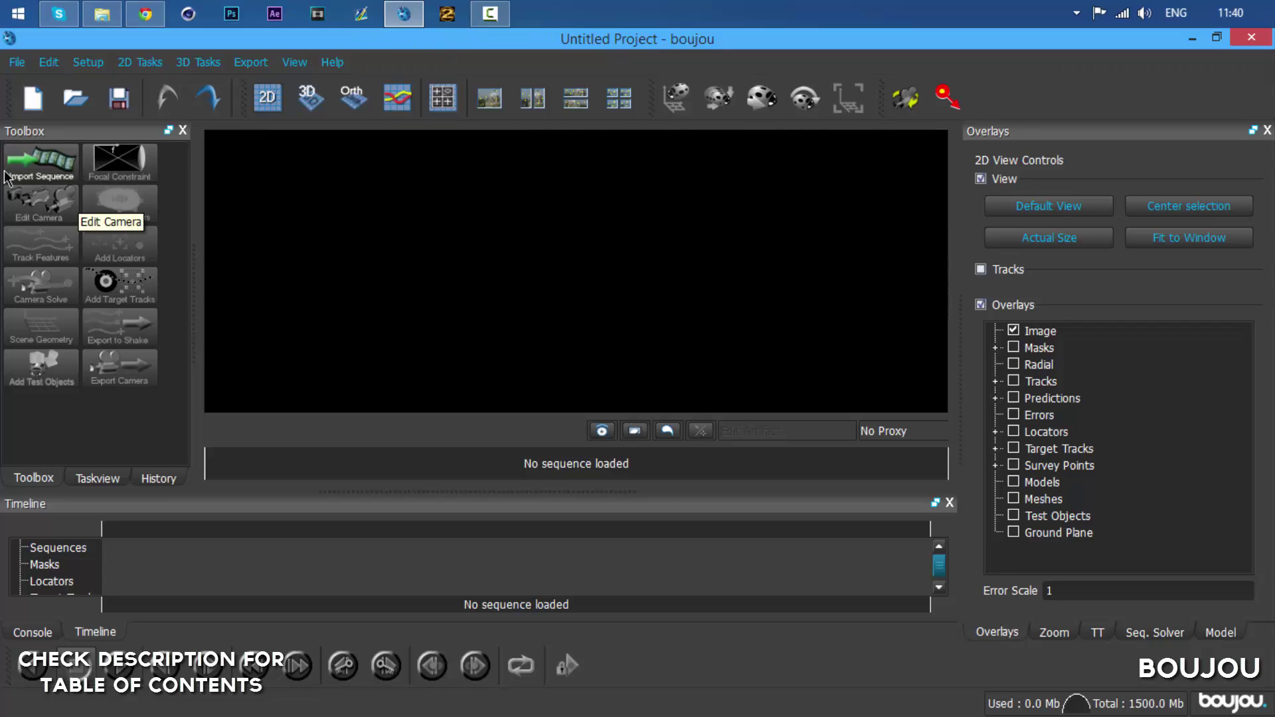
In boujou, start a sequence import without choosing a file yet and set the frame rate to 30.
left_click(38, 174)
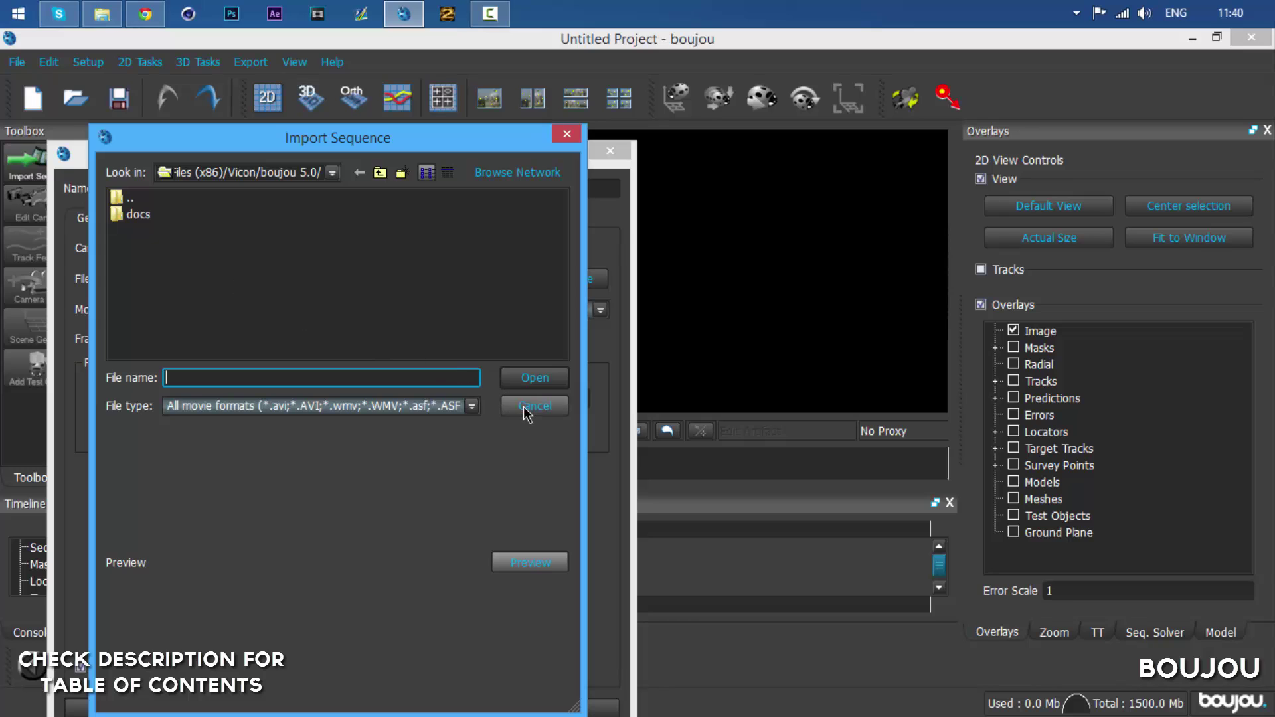
left_click(517, 407)
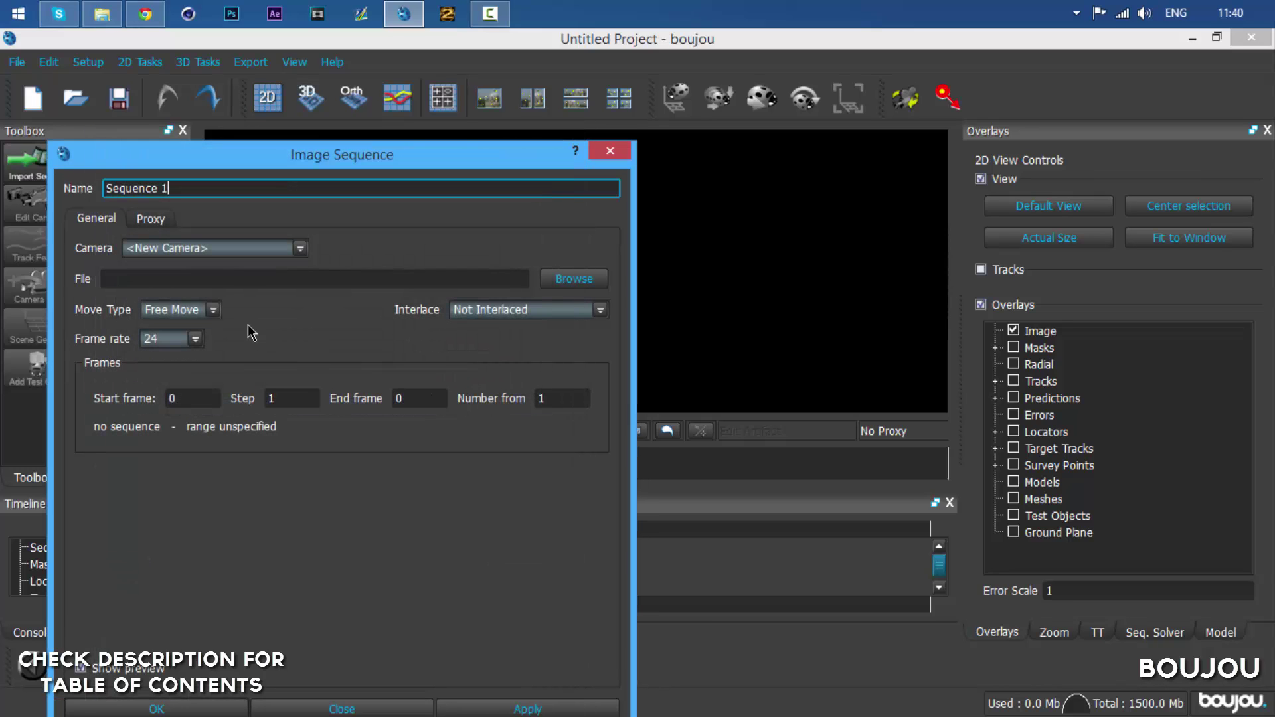
left_click(196, 340)
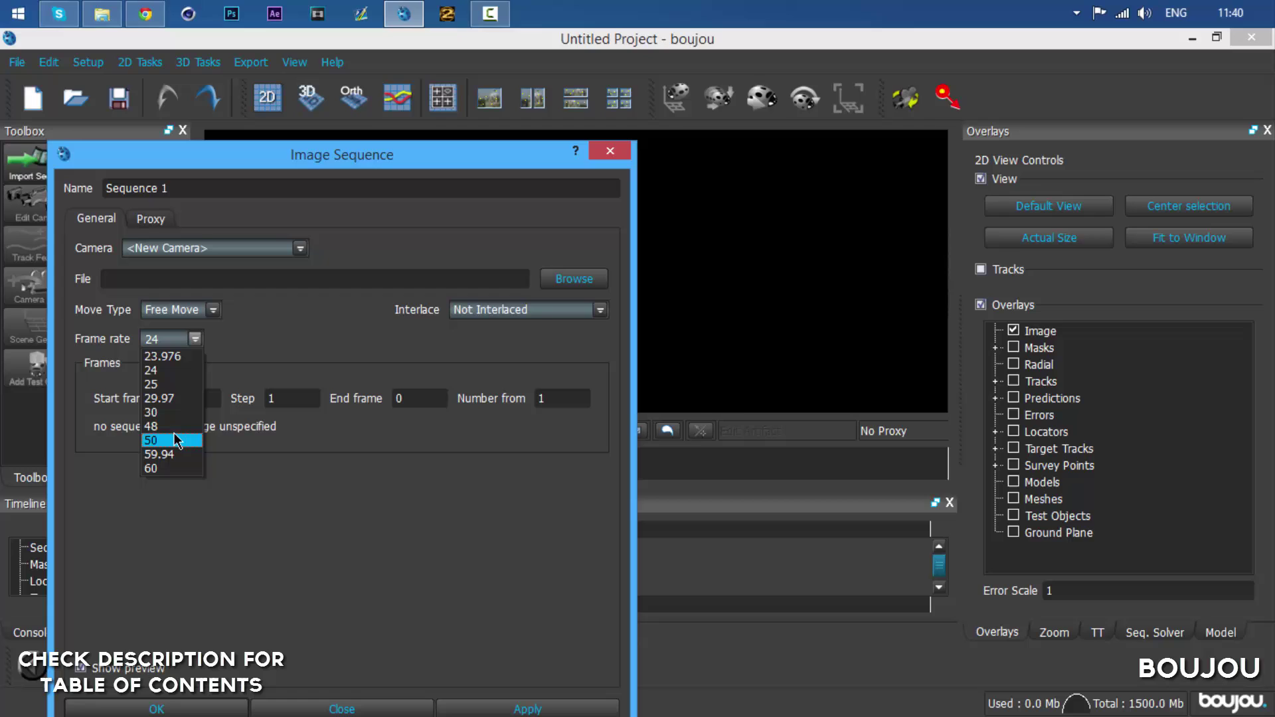
left_click(174, 412)
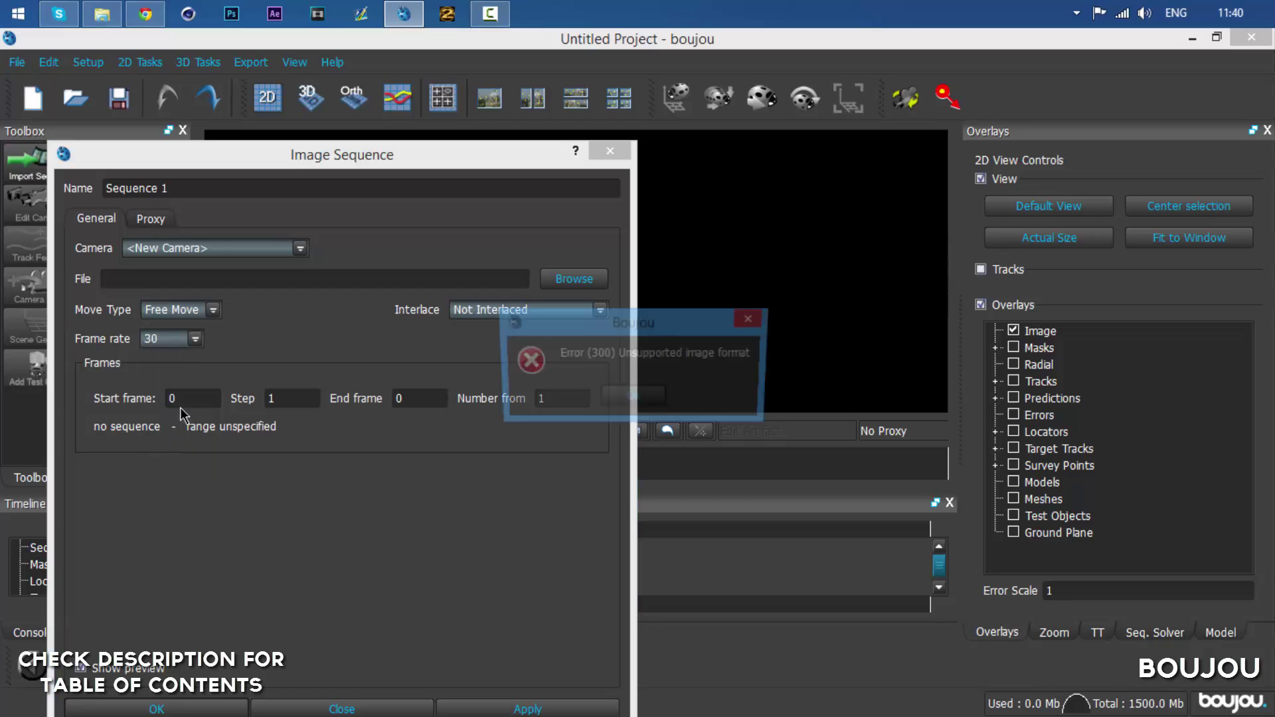
left_click(634, 399)
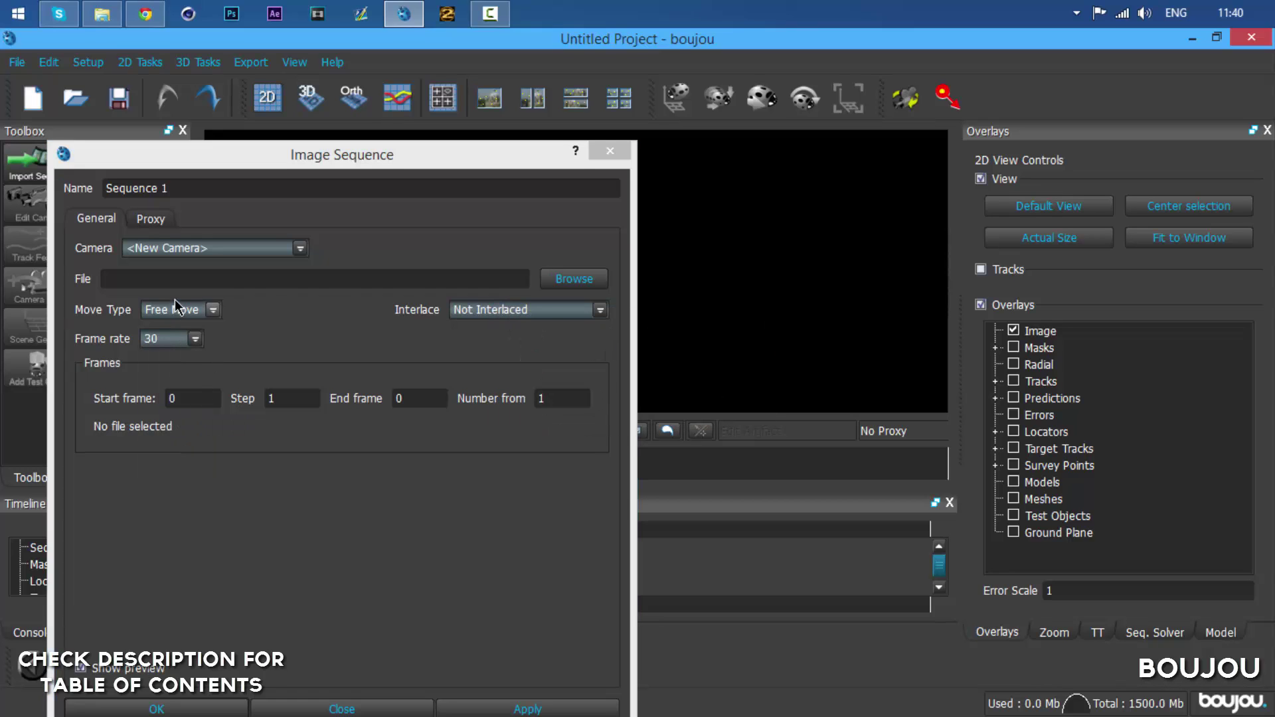
Import the image sequence starting with Raid 2_000000.jpeg from the MT Tut folder's JPEG Sequence subfolder as Sequence 1.
left_click(574, 279)
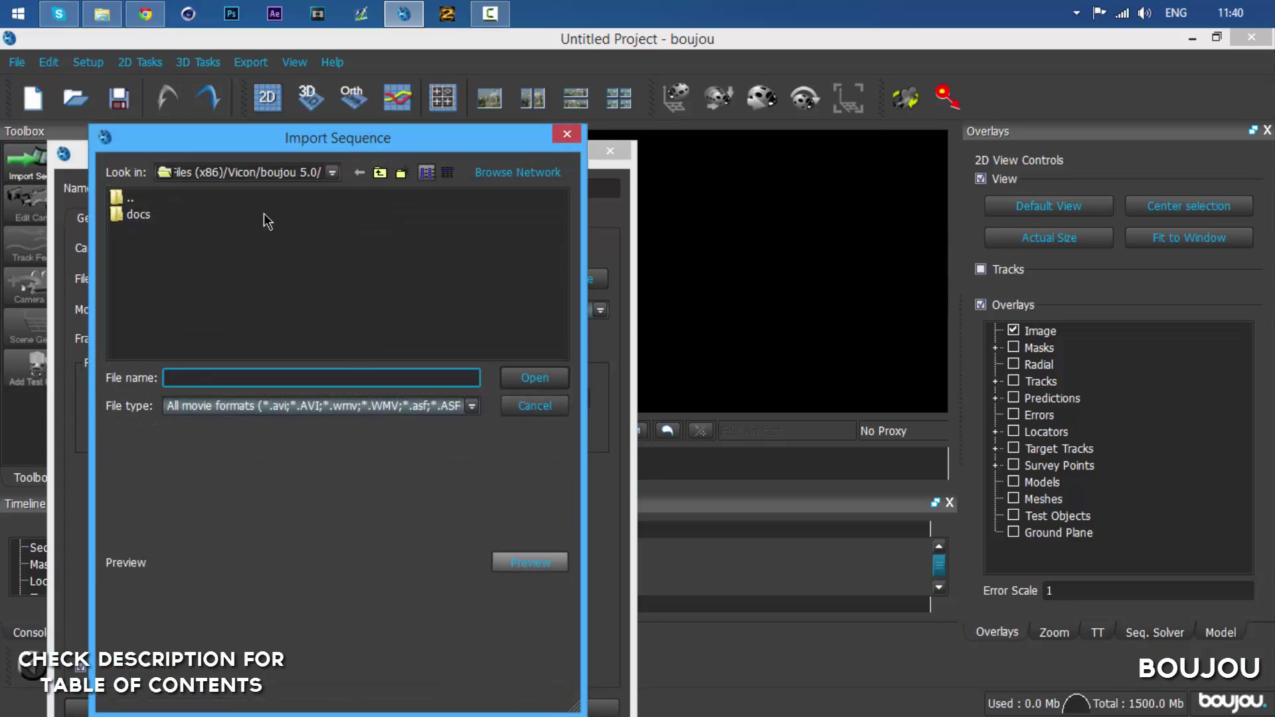
left_click(332, 172)
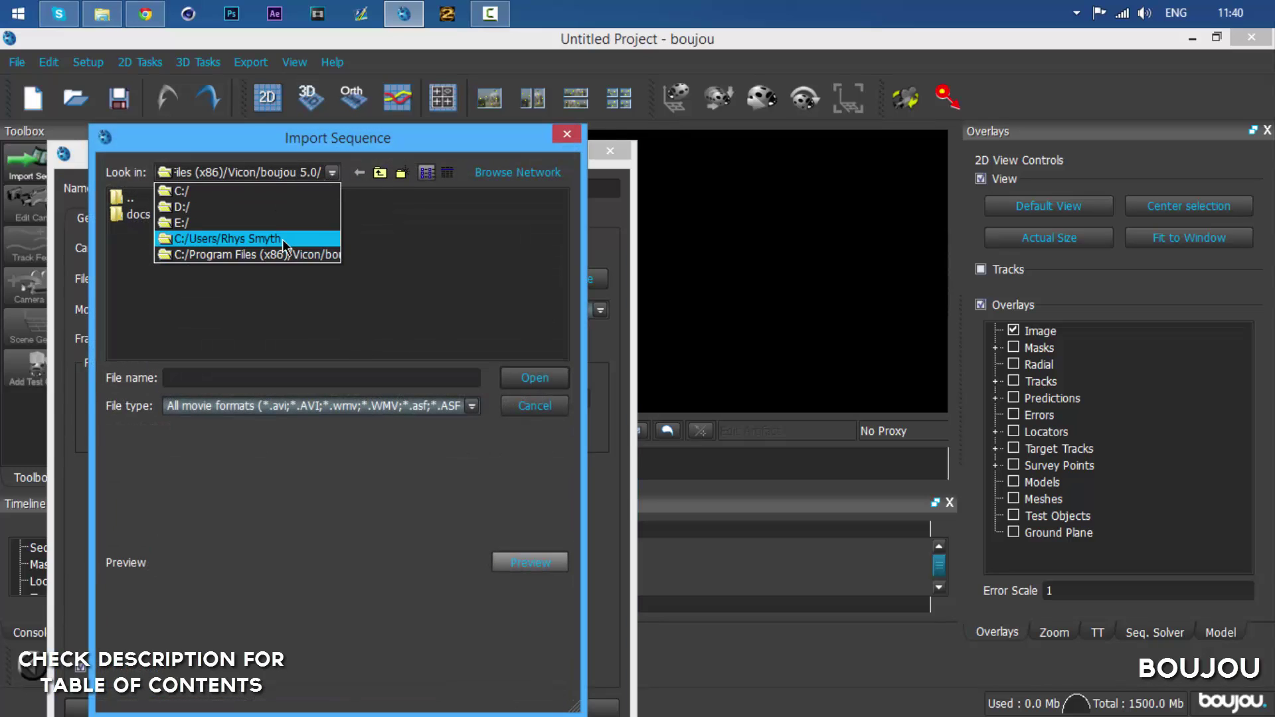
left_click(285, 240)
double_click(115, 264)
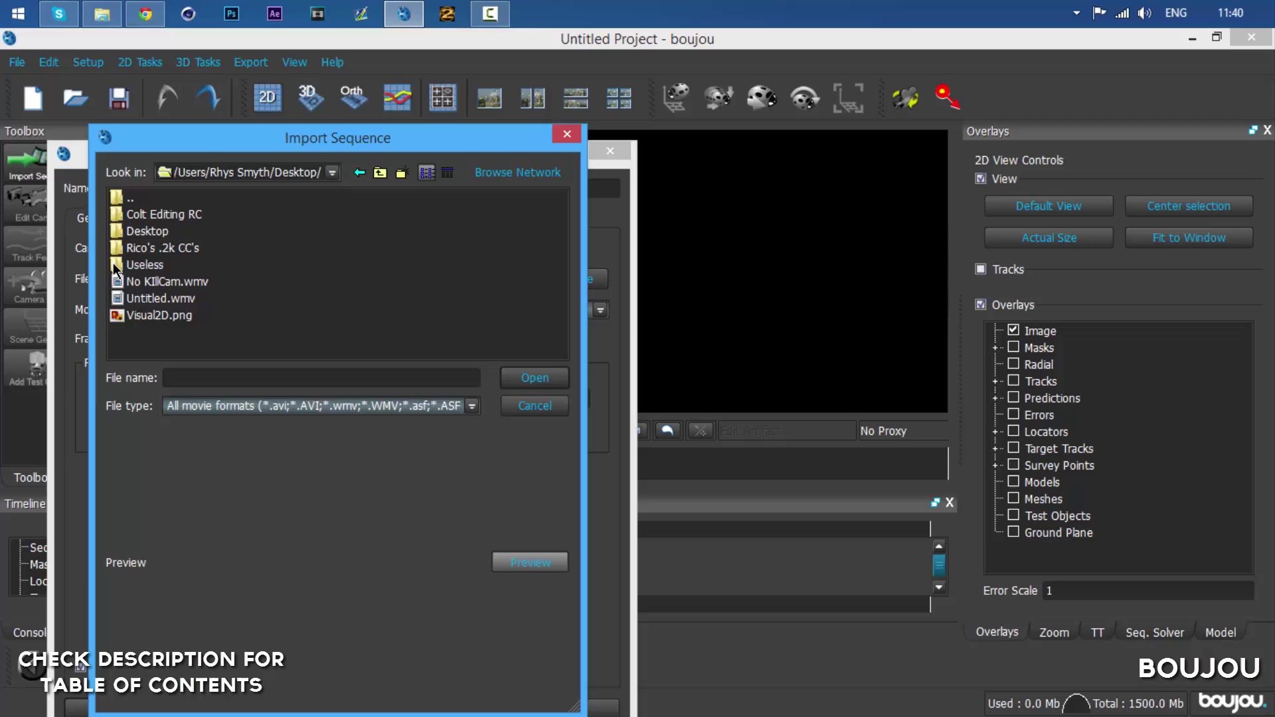
double_click(121, 233)
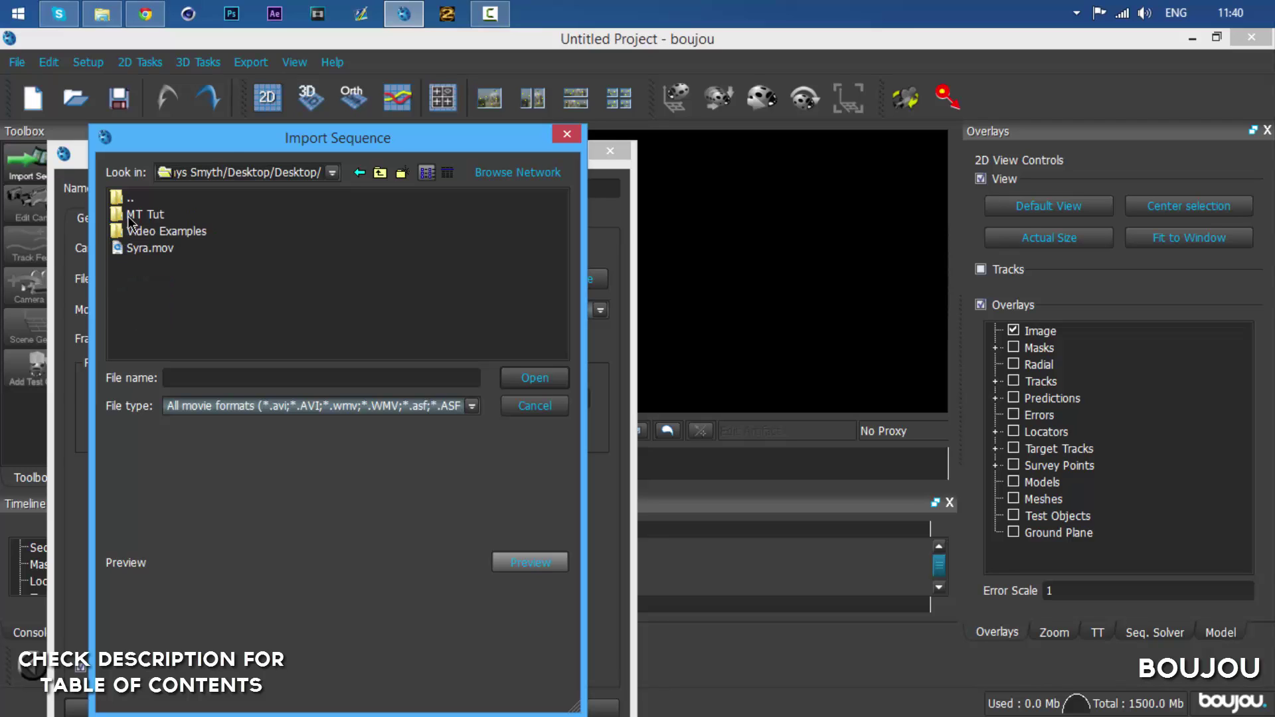
double_click(124, 216)
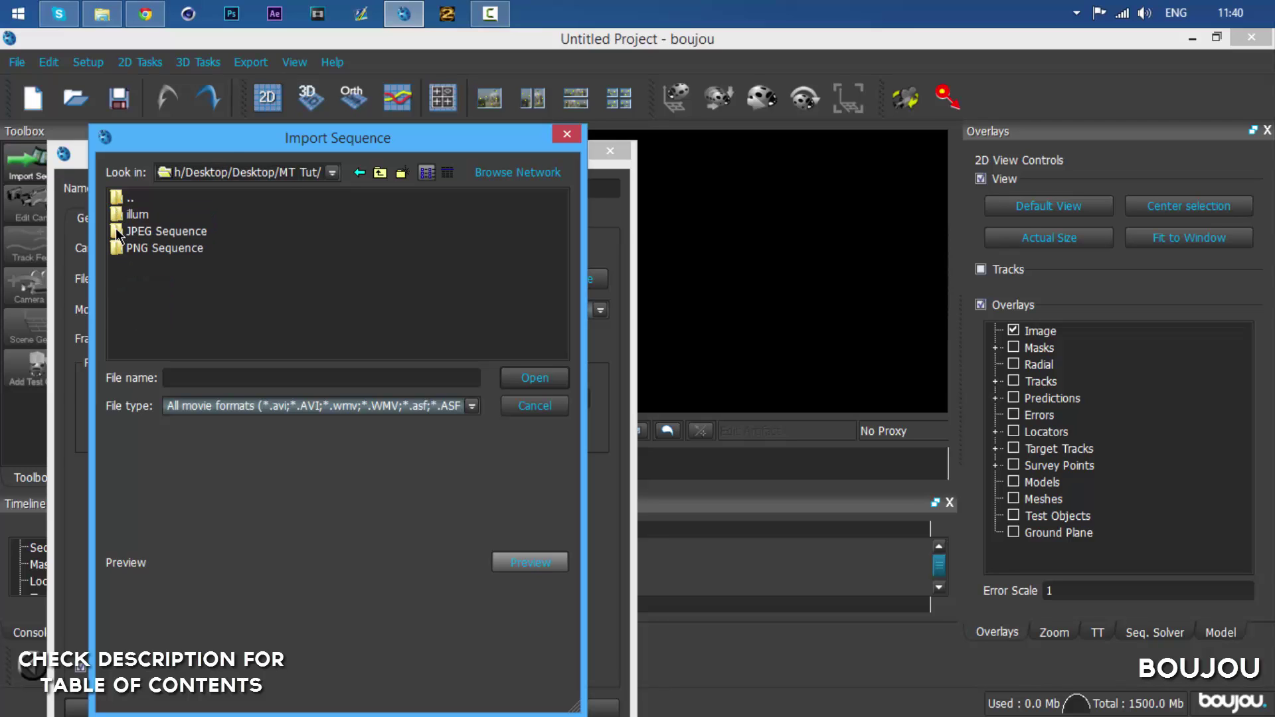
left_click(118, 232)
double_click(118, 233)
left_click(126, 215)
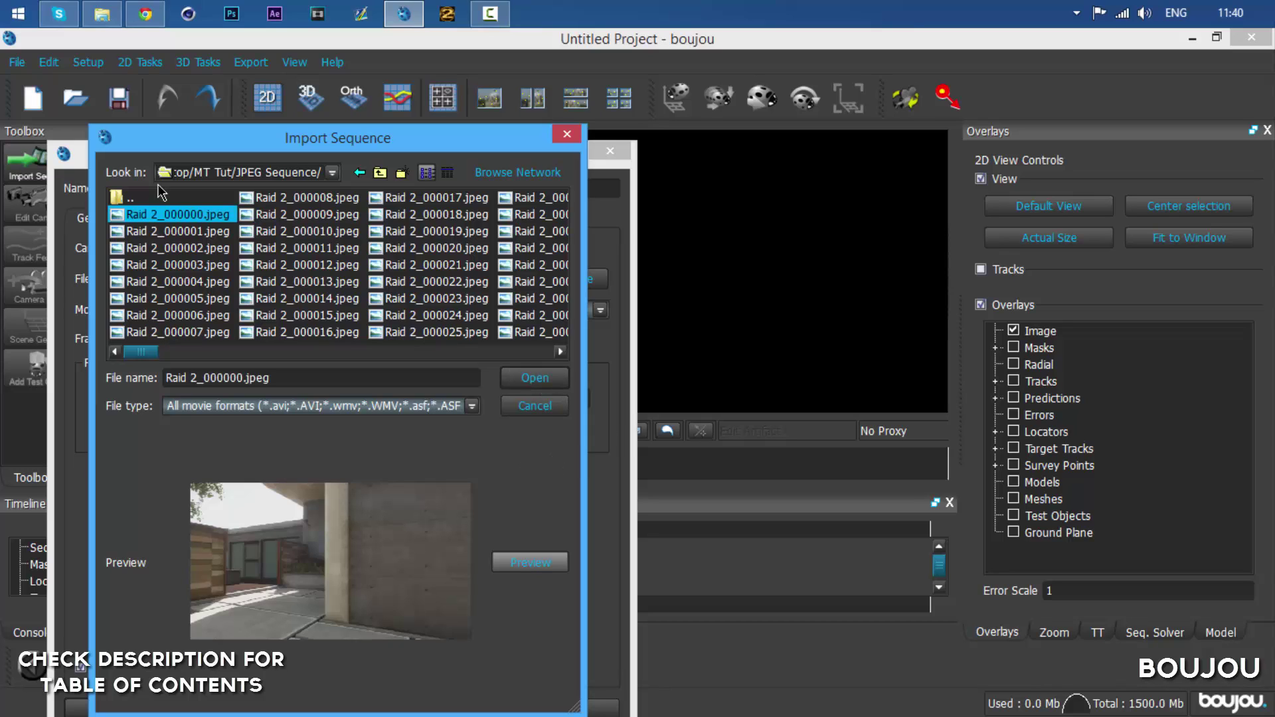
left_click(535, 377)
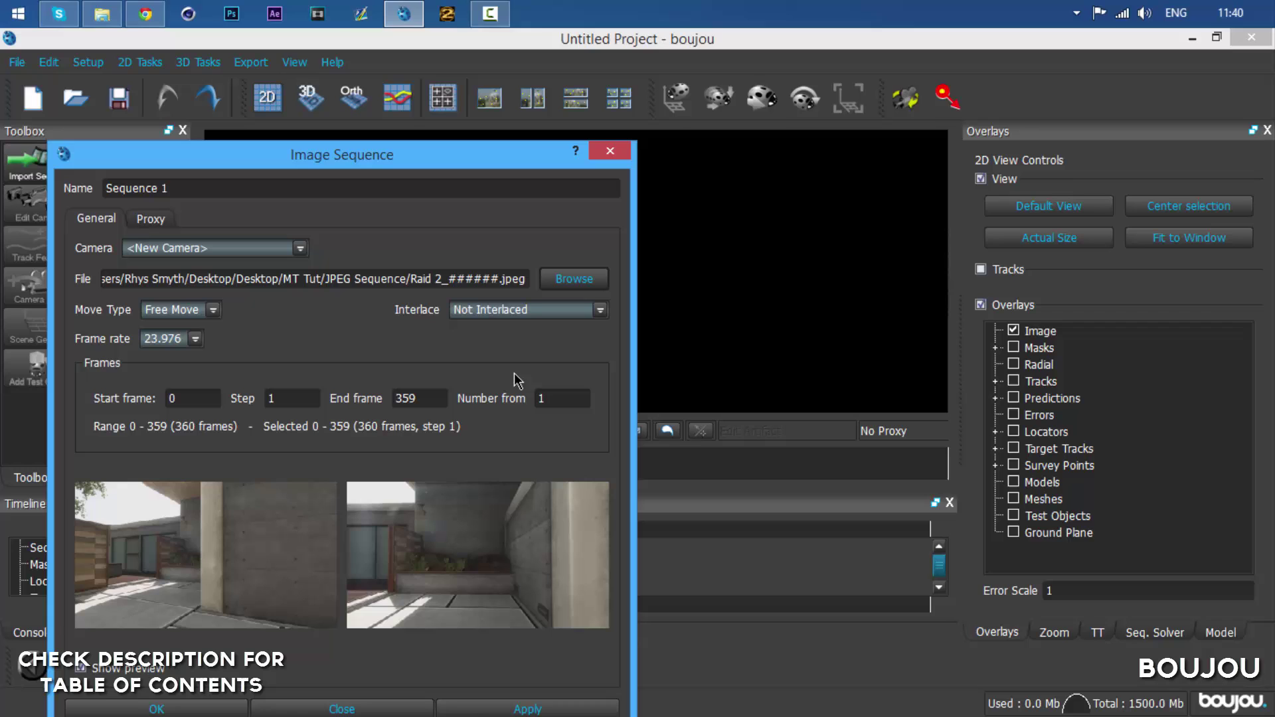
left_click(524, 709)
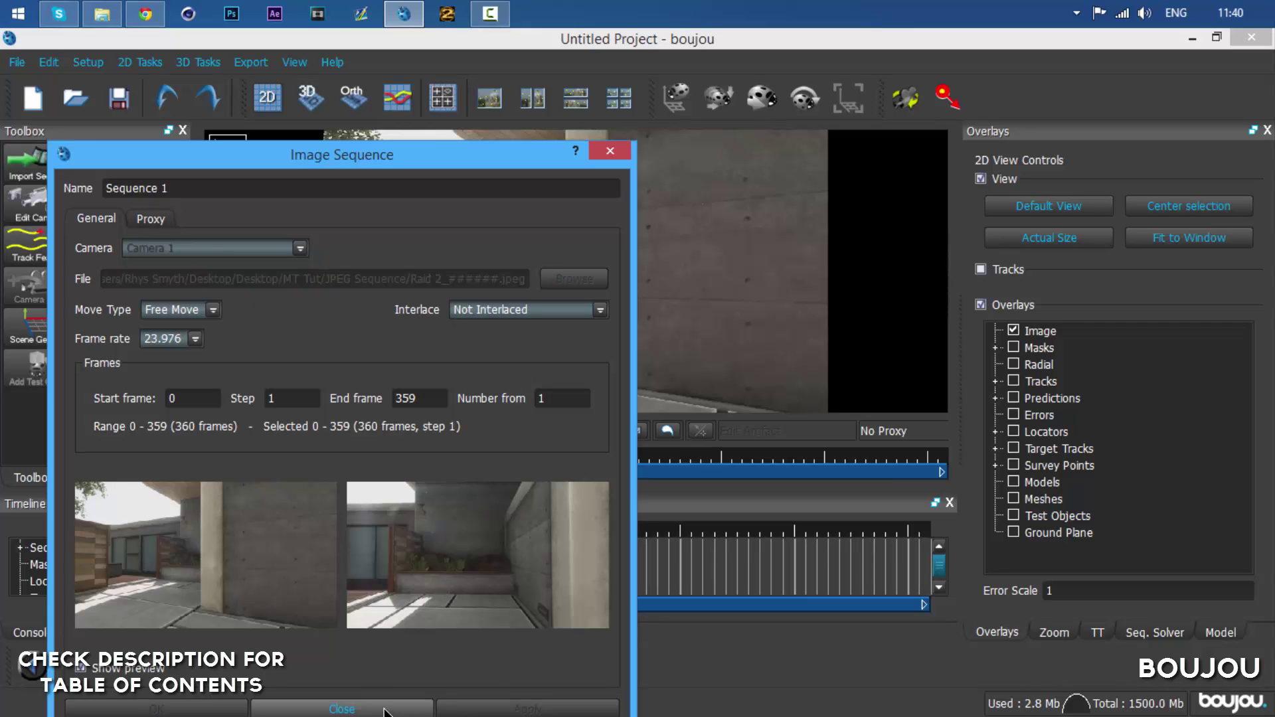
left_click(382, 710)
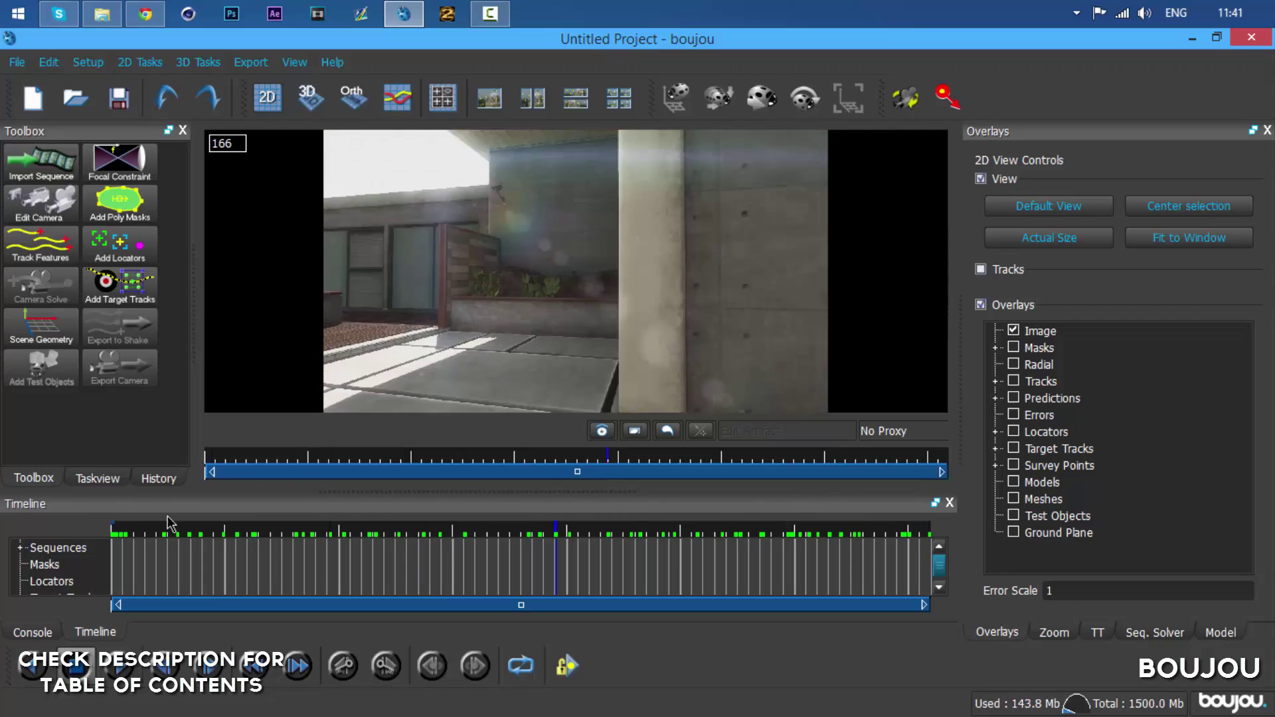
Run feature tracking on all frames of Sequence 1 with the sensitivity raised to maximum.
left_click(40, 243)
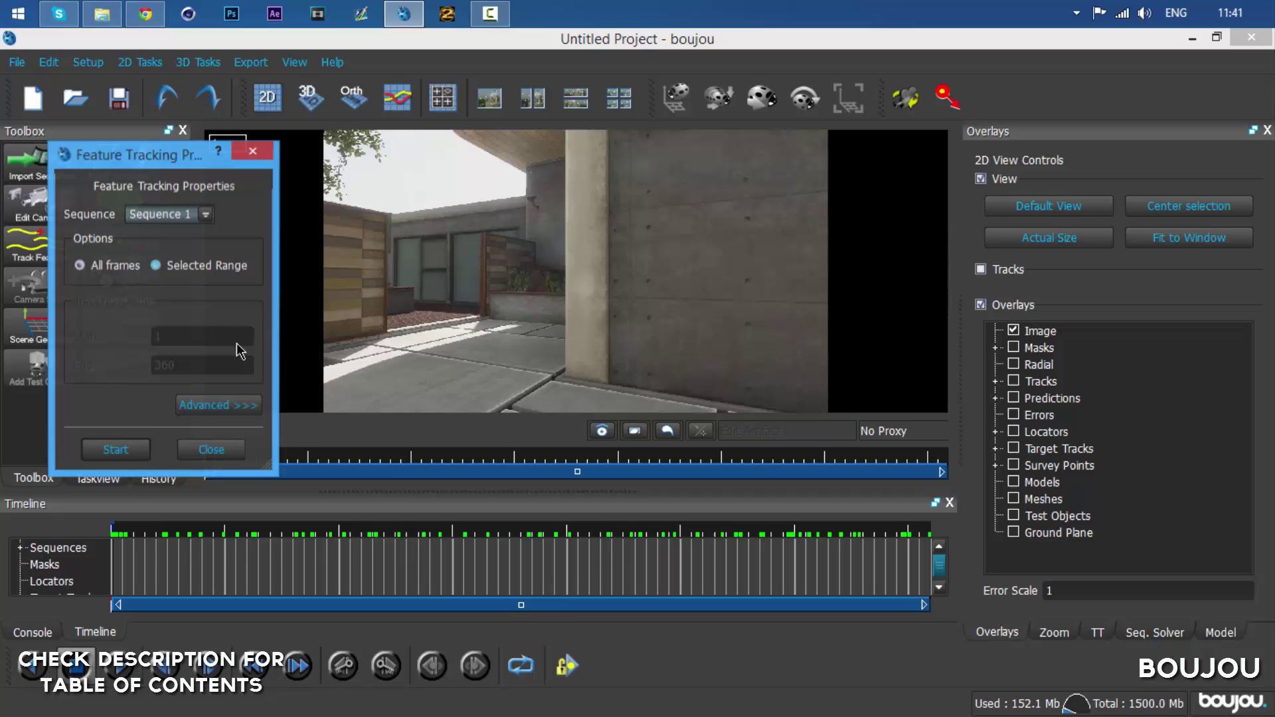
left_click(218, 406)
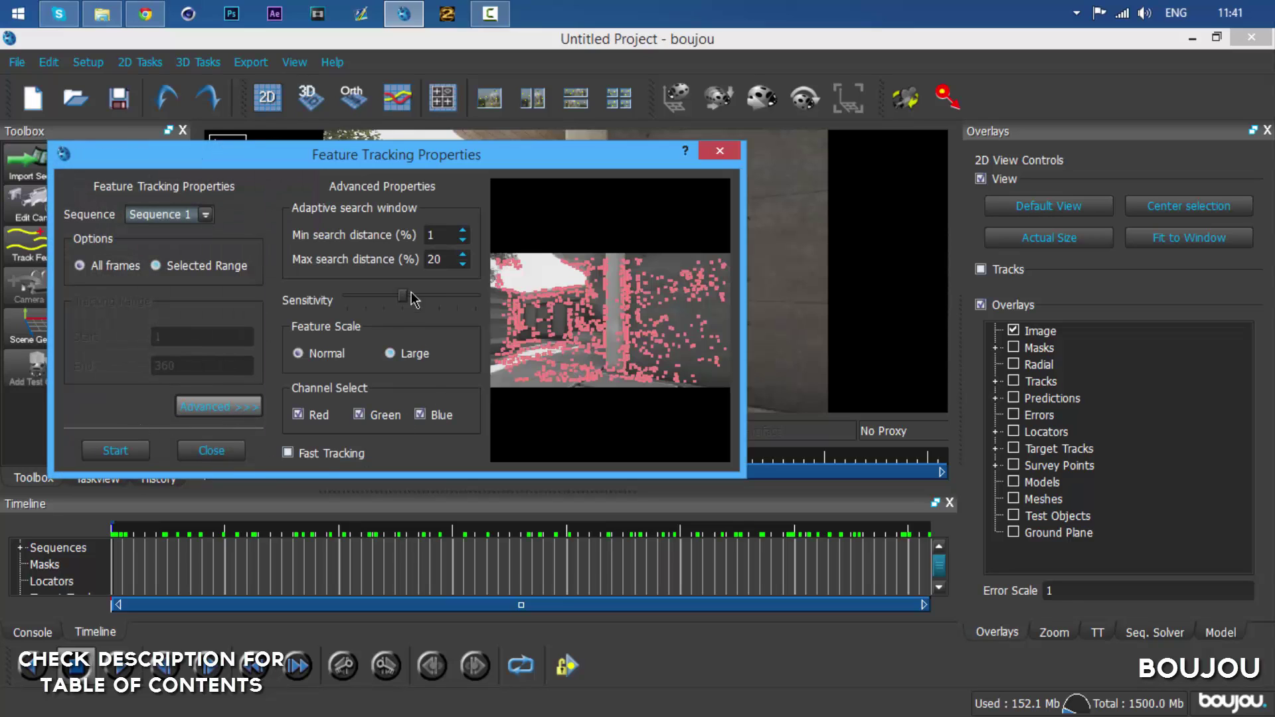
left_click_drag(403, 296, 494, 307)
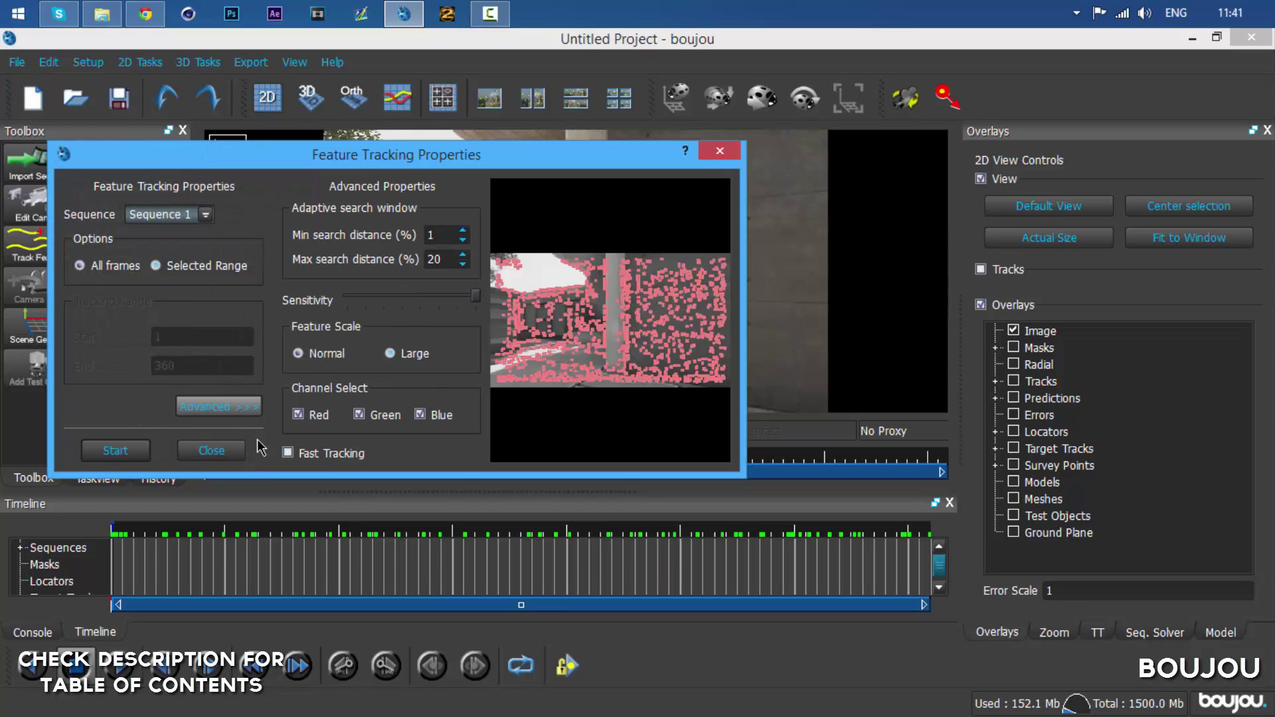
left_click(115, 451)
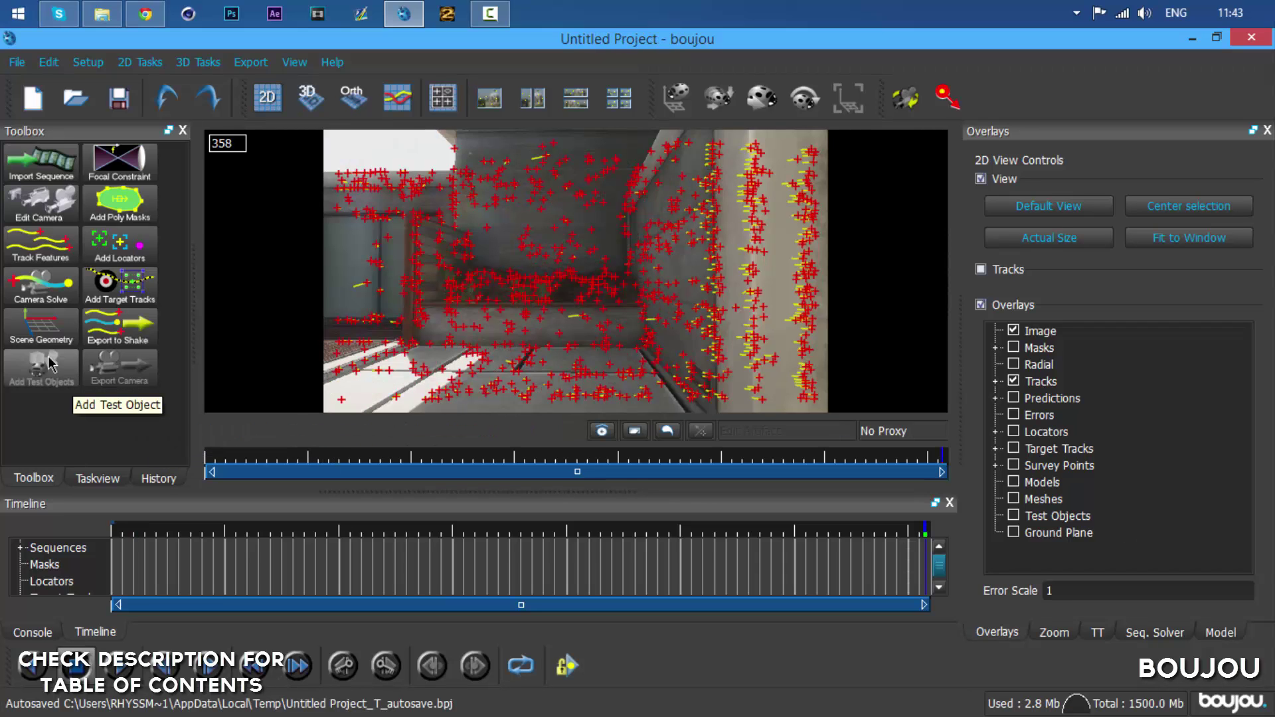
Run the camera solve on all frames of Sequence 1 and scrub through the footage to check the solved points.
left_click(36, 304)
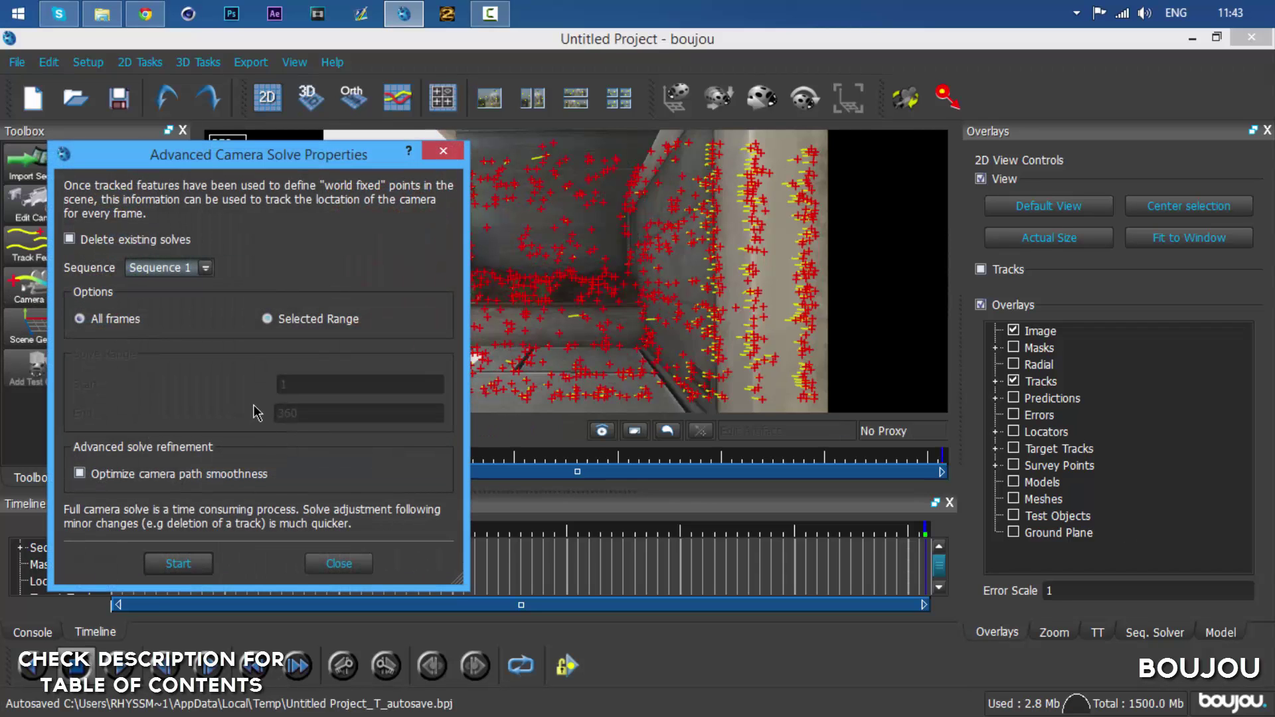
left_click(178, 564)
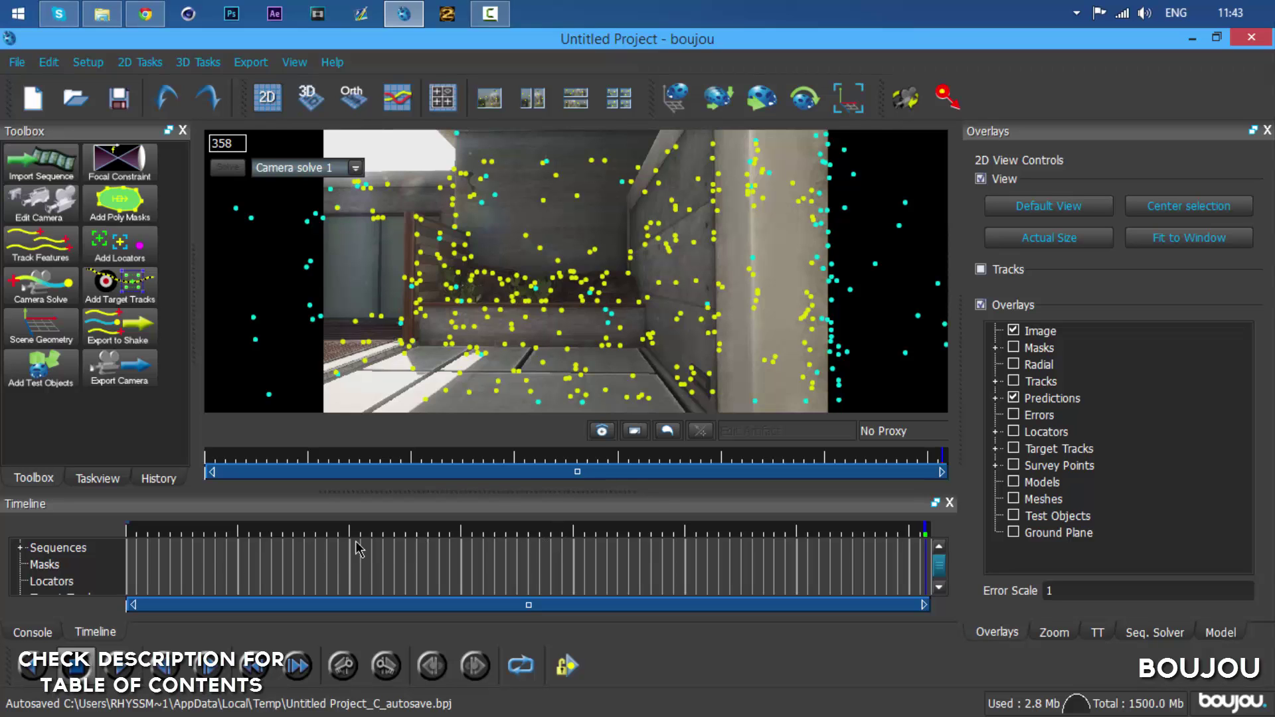
left_click_drag(170, 535, 930, 518)
left_click_drag(239, 528, 1059, 498)
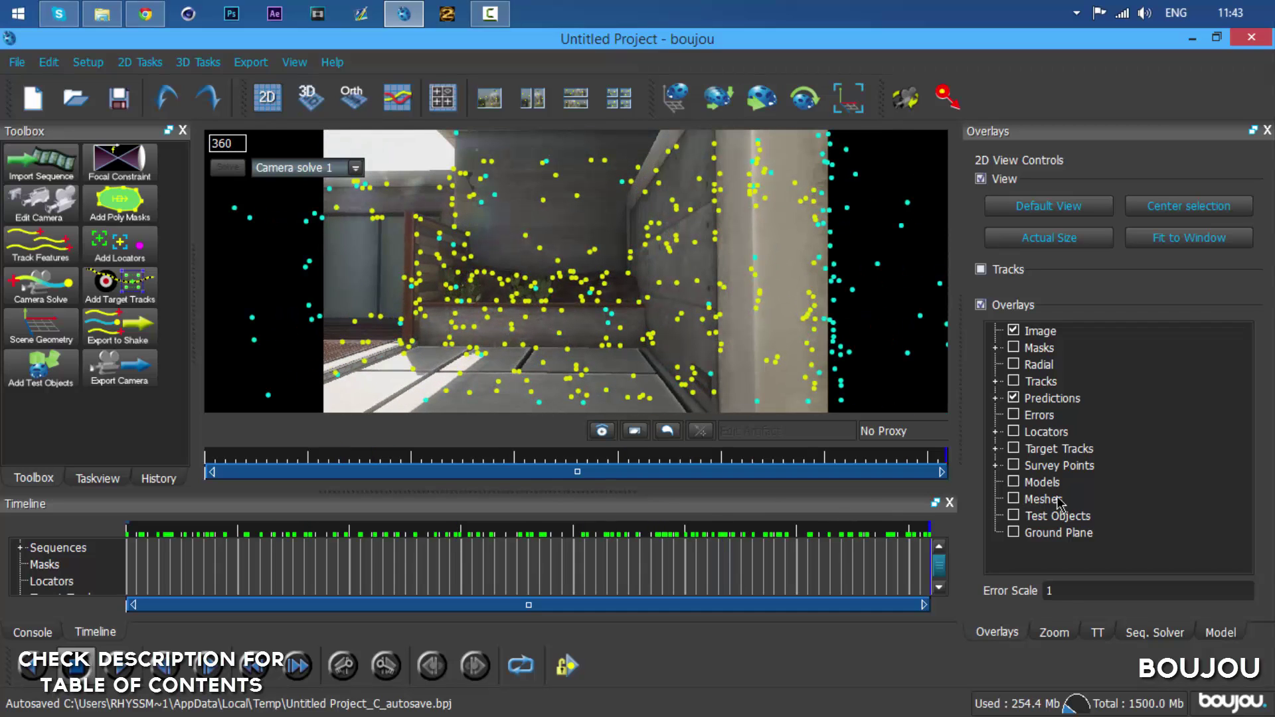
Scrub the footage to frame 360 and add an x-axis coordinate frame hint to the scene geometry.
left_click_drag(431, 538, 3, 548)
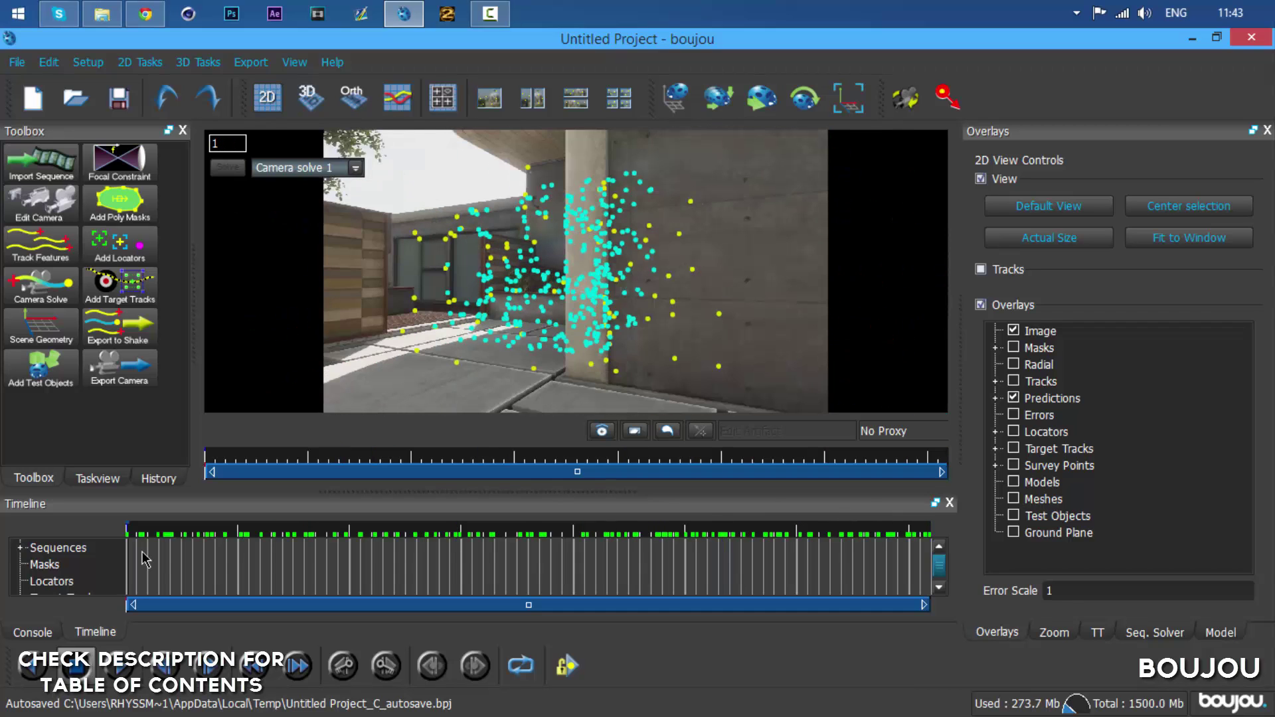
left_click_drag(145, 560, 1153, 527)
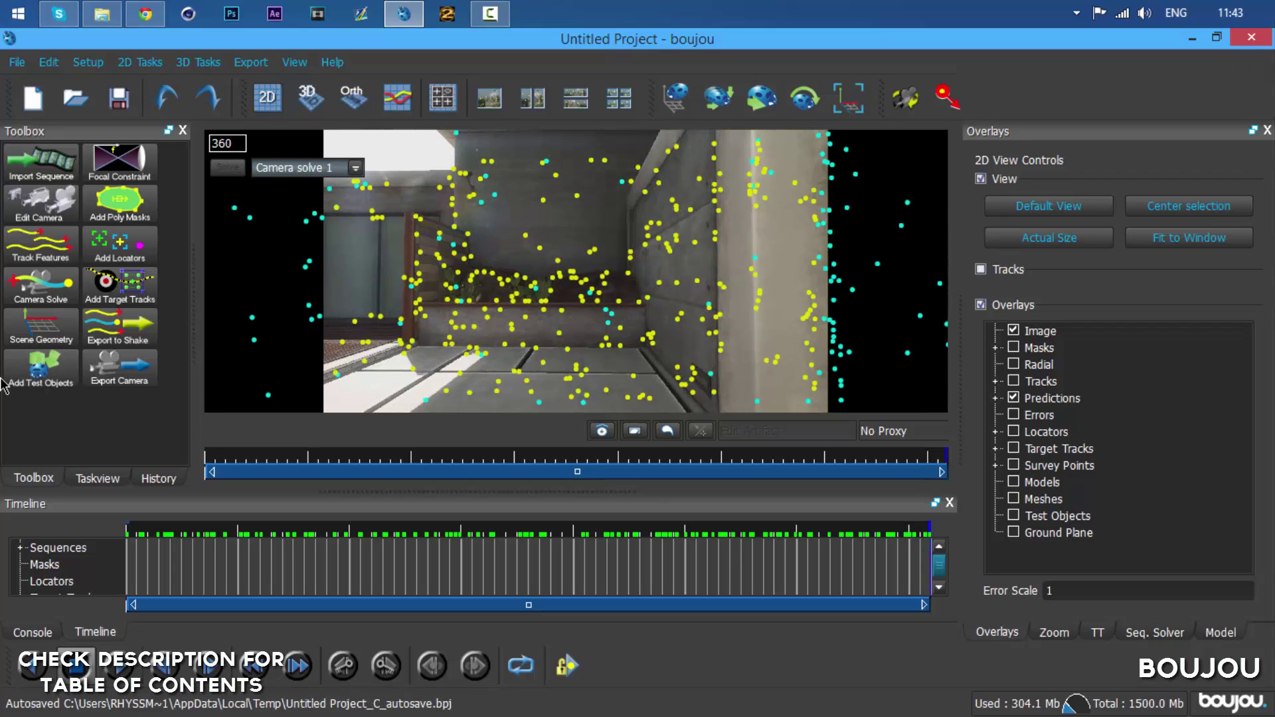
left_click(40, 326)
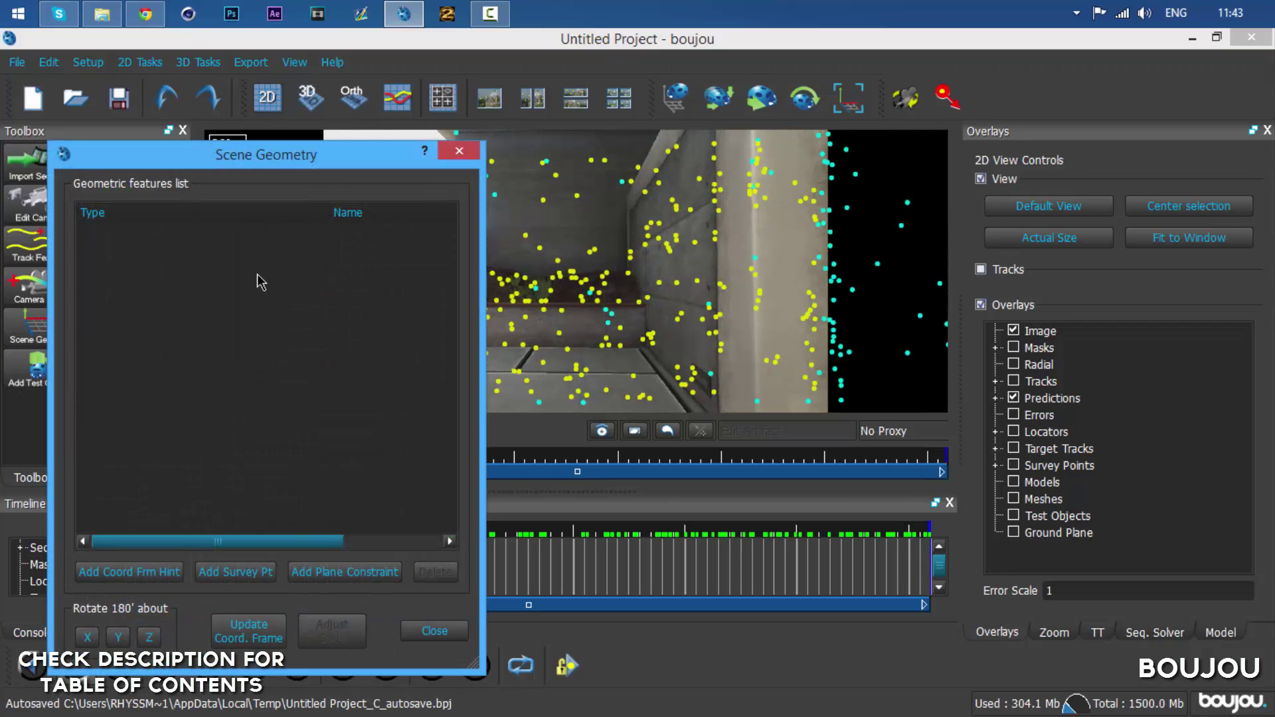
left_click_drag(287, 168, 241, 138)
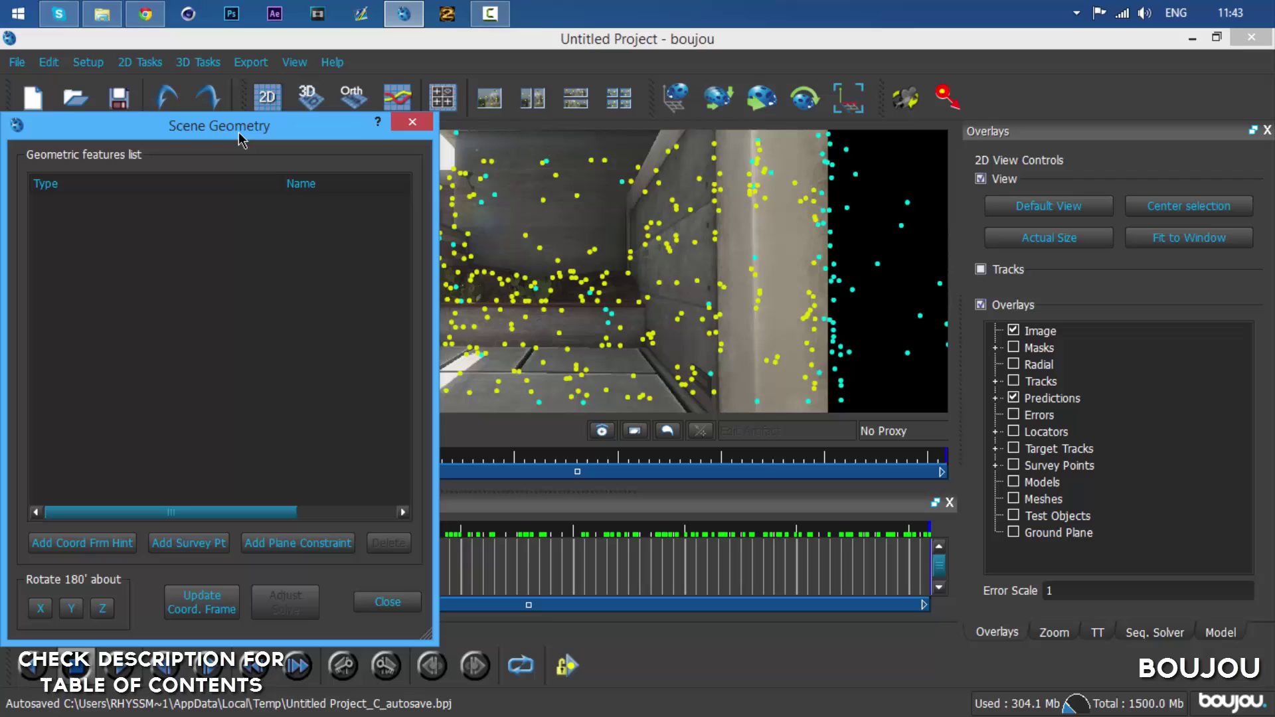
left_click(85, 557)
left_click(279, 475)
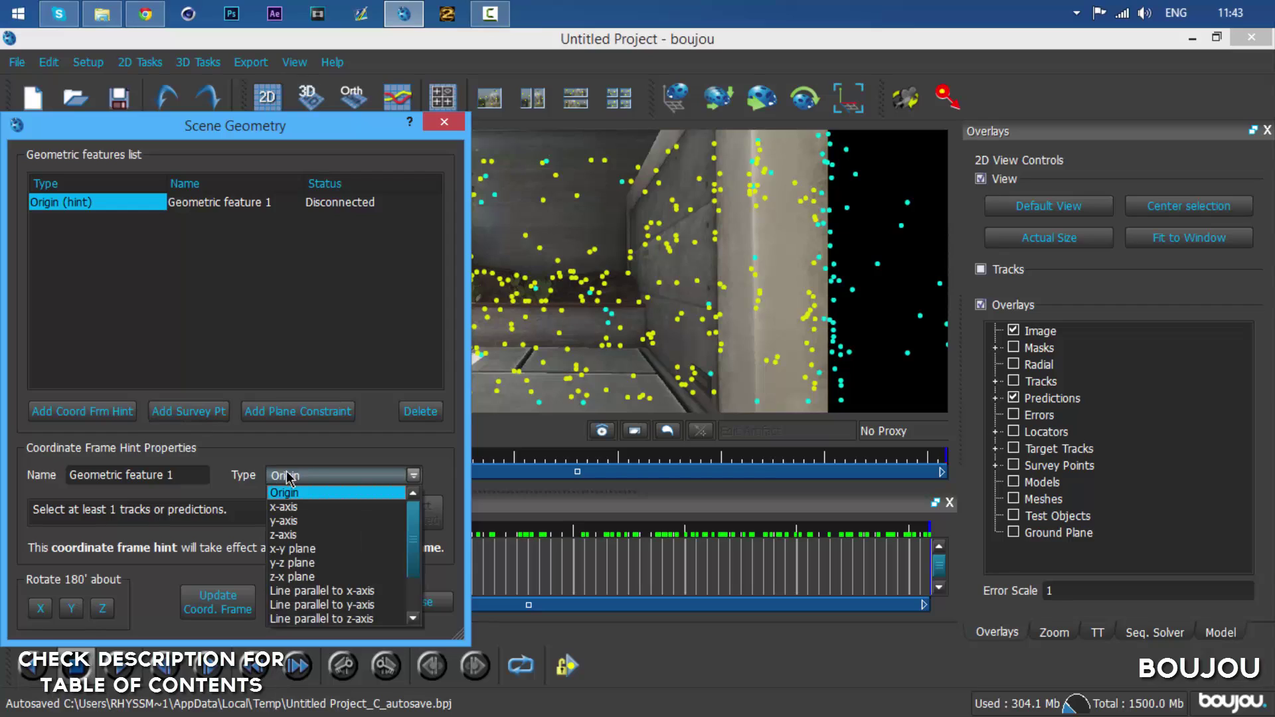
left_click(280, 509)
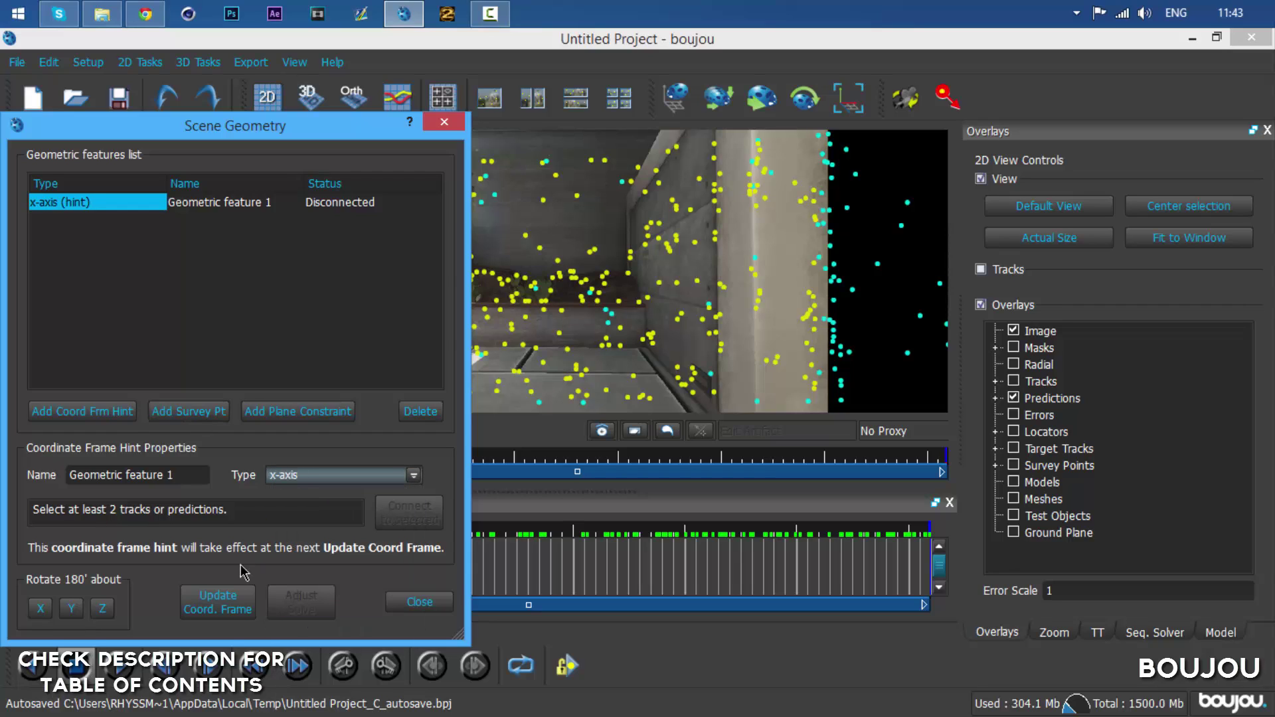
Connect the x-axis hint to tracks 4095 and 16418 on the floor tile edge and update the coordinate frame.
left_click(536, 349)
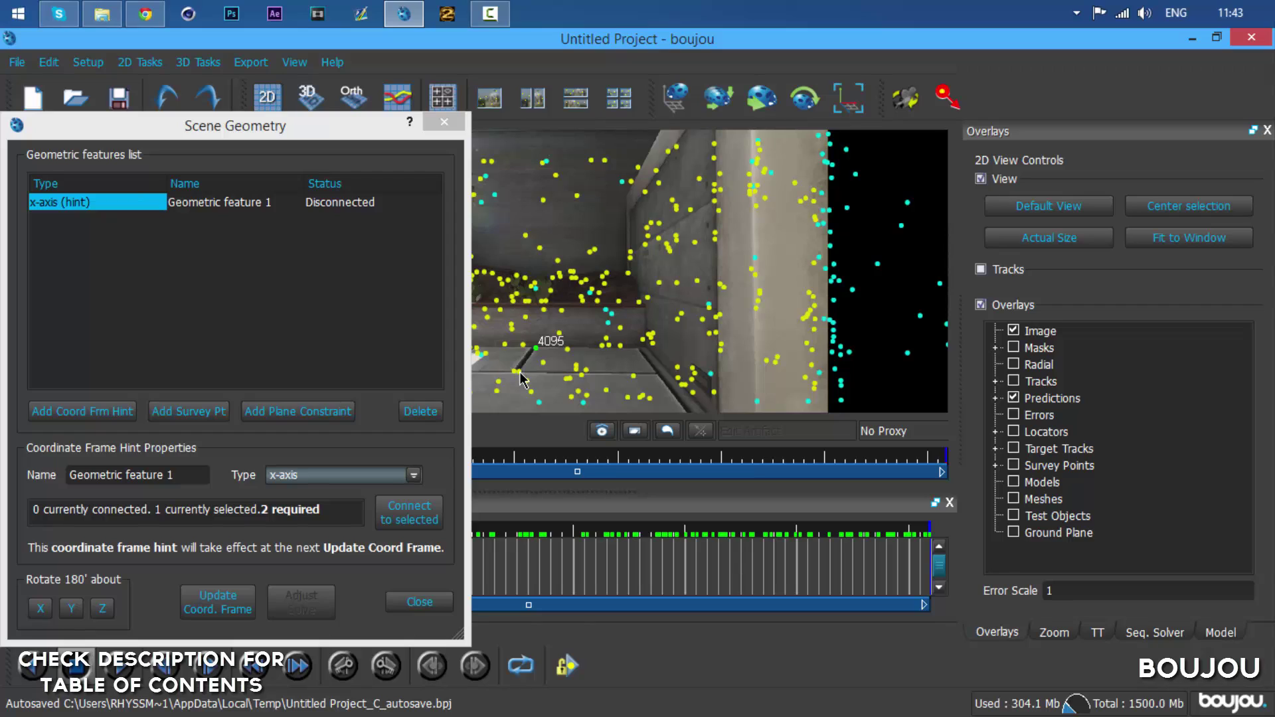
left_click(518, 372, "ctrl")
left_click(399, 513)
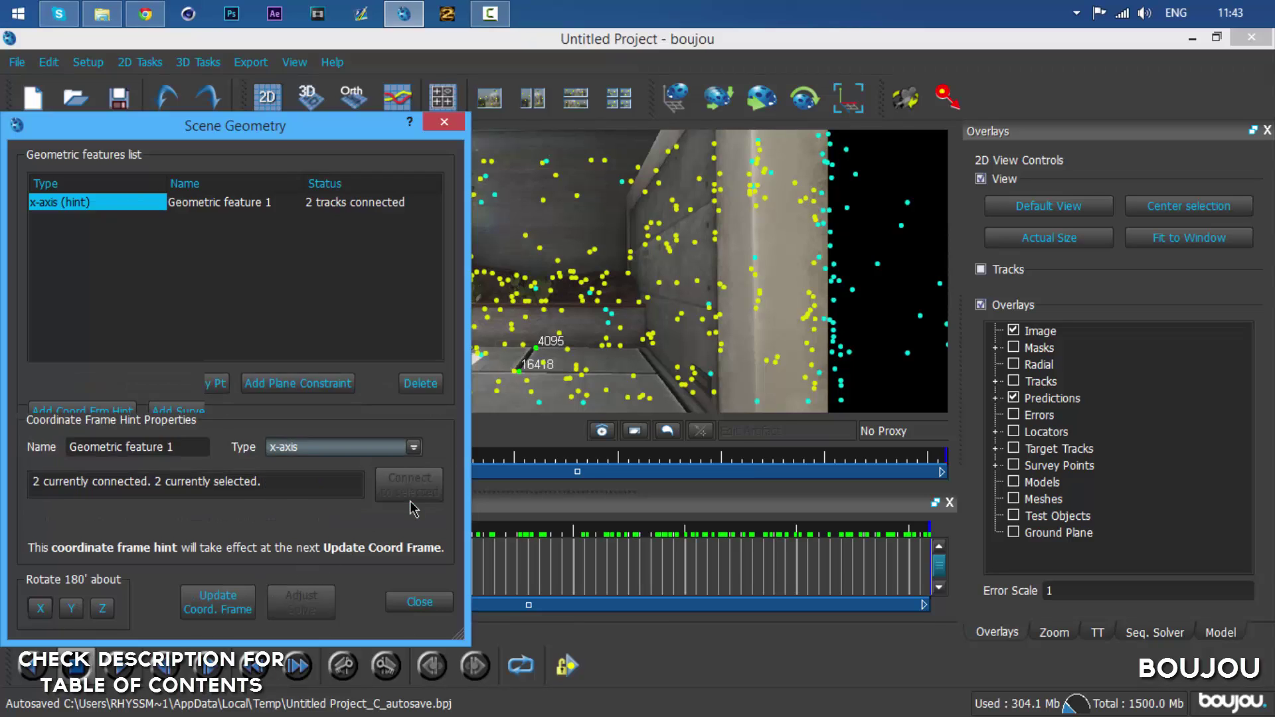
left_click(214, 606)
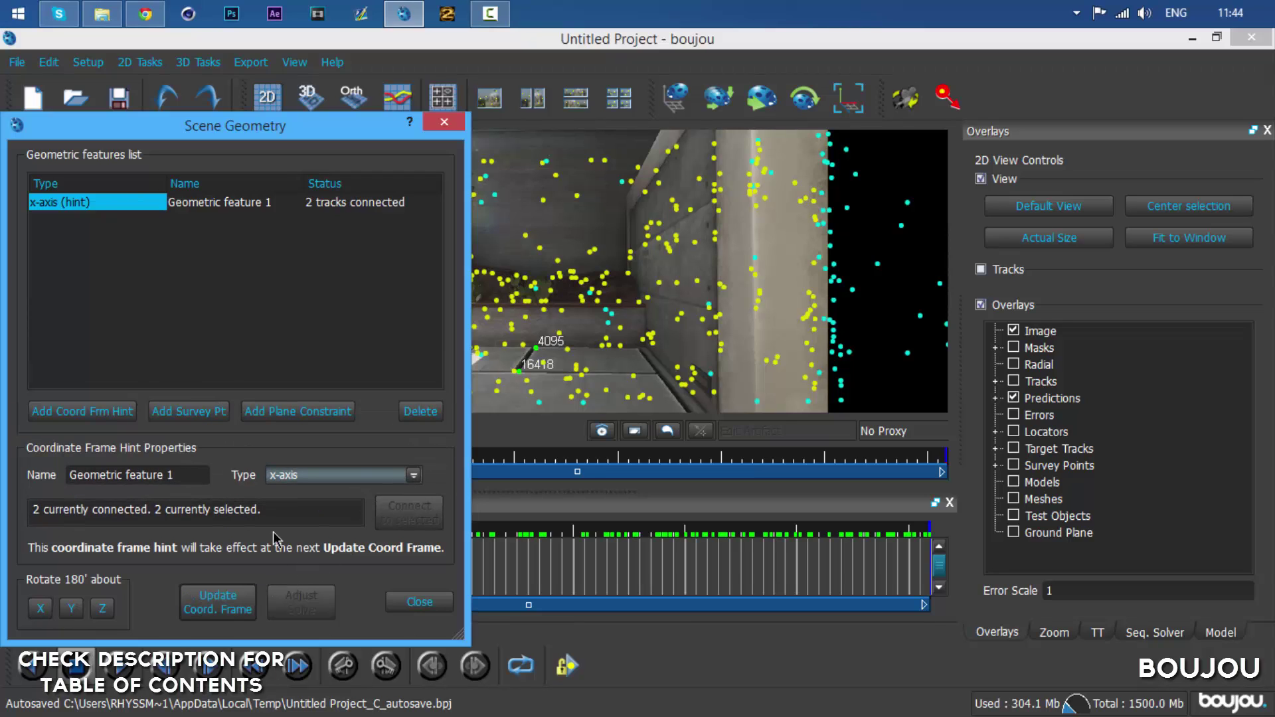
Add a second coordinate frame hint to the scene geometry and set its type to z-axis.
left_click(70, 411)
left_click(72, 412)
left_click(294, 475)
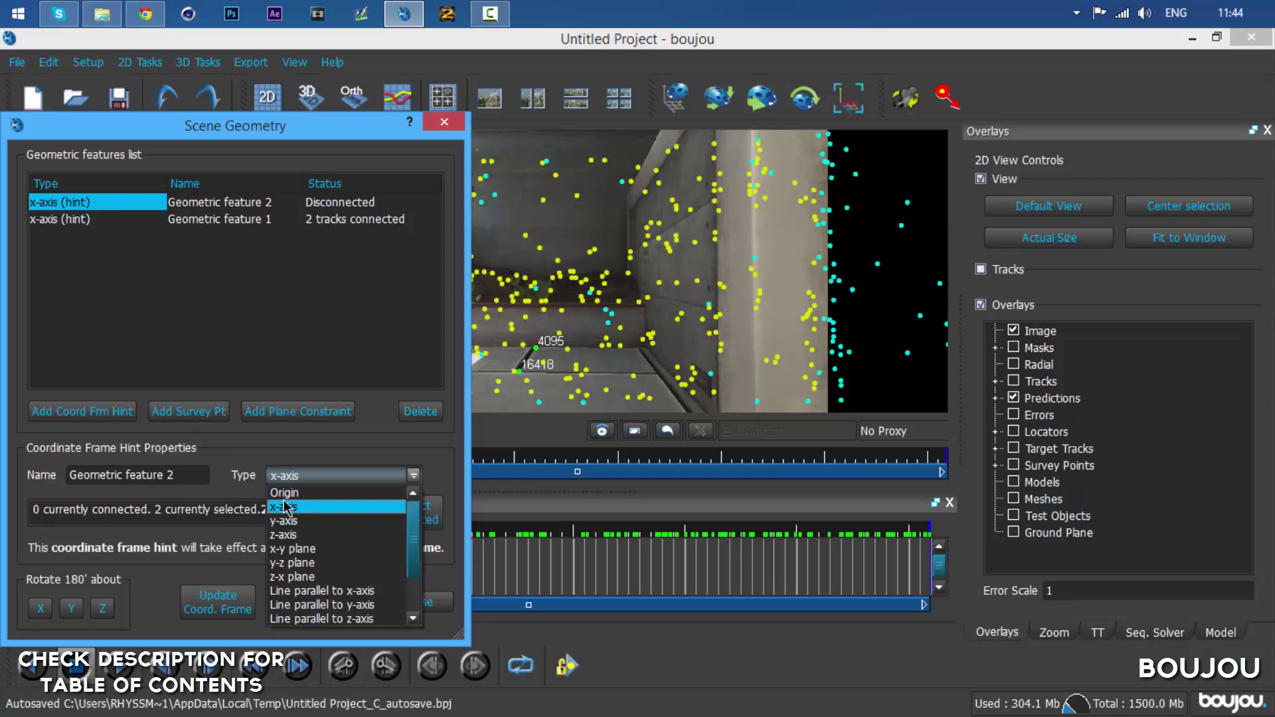
left_click(285, 535)
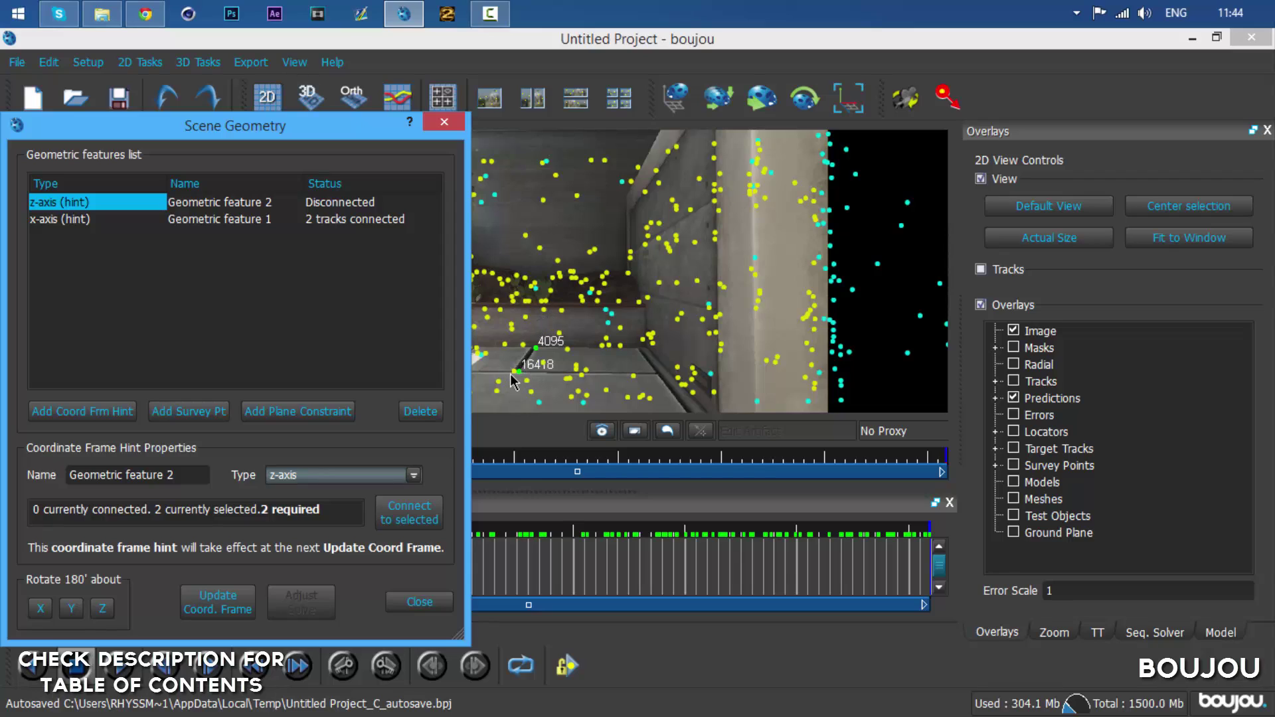
Connect the z-axis hint to floor tracks 17917 and 16418, update the coordinate frame and close the scene geometry settings.
left_click(585, 373)
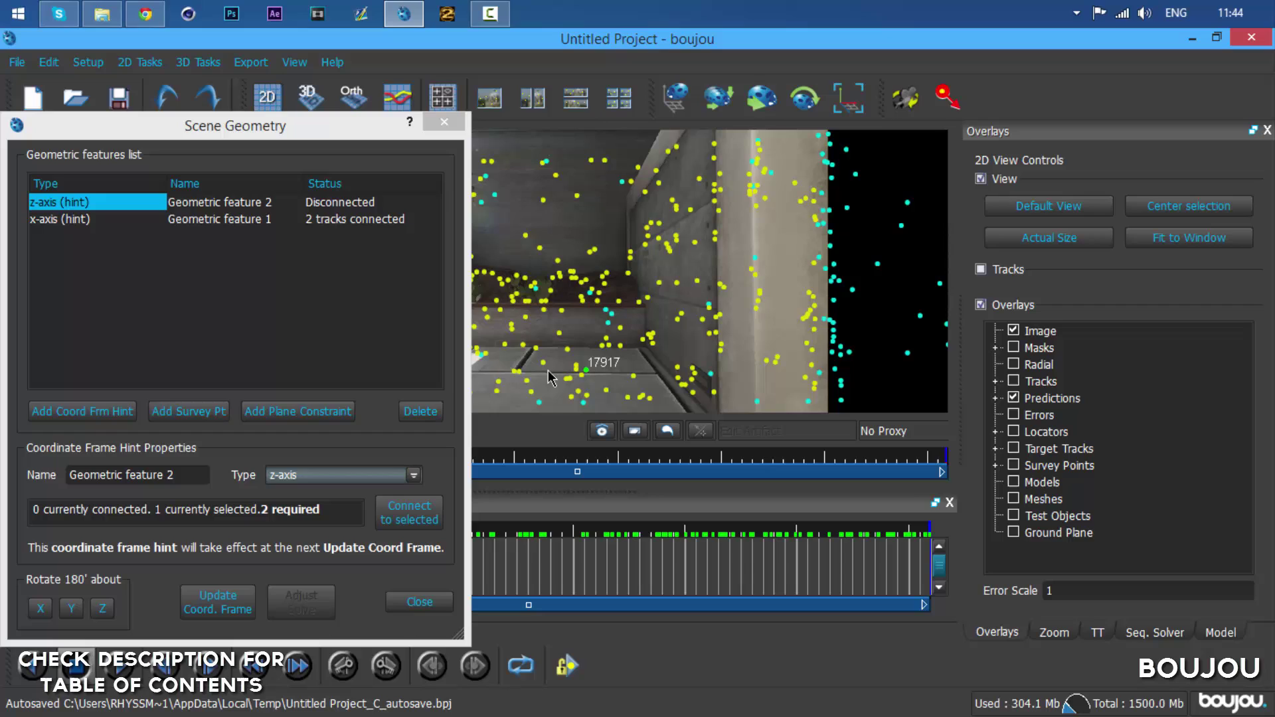
left_click(520, 372, "shift")
left_click(409, 512)
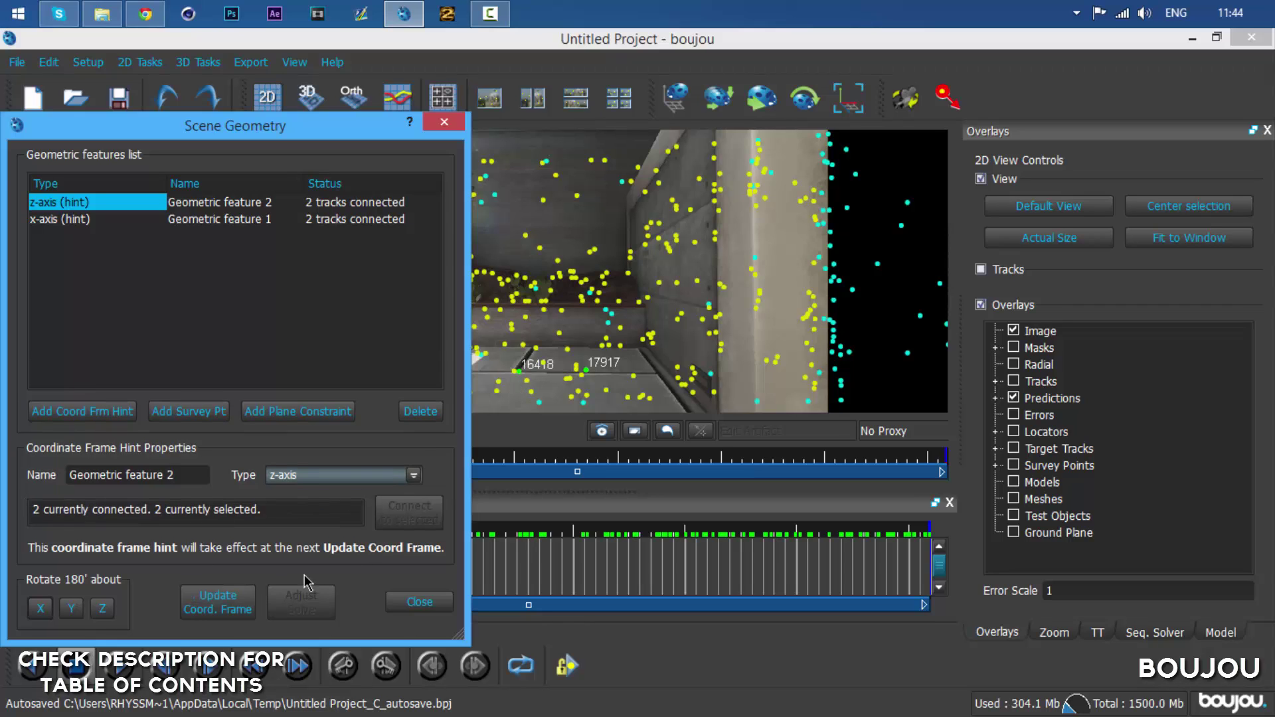
left_click(219, 606)
left_click(418, 602)
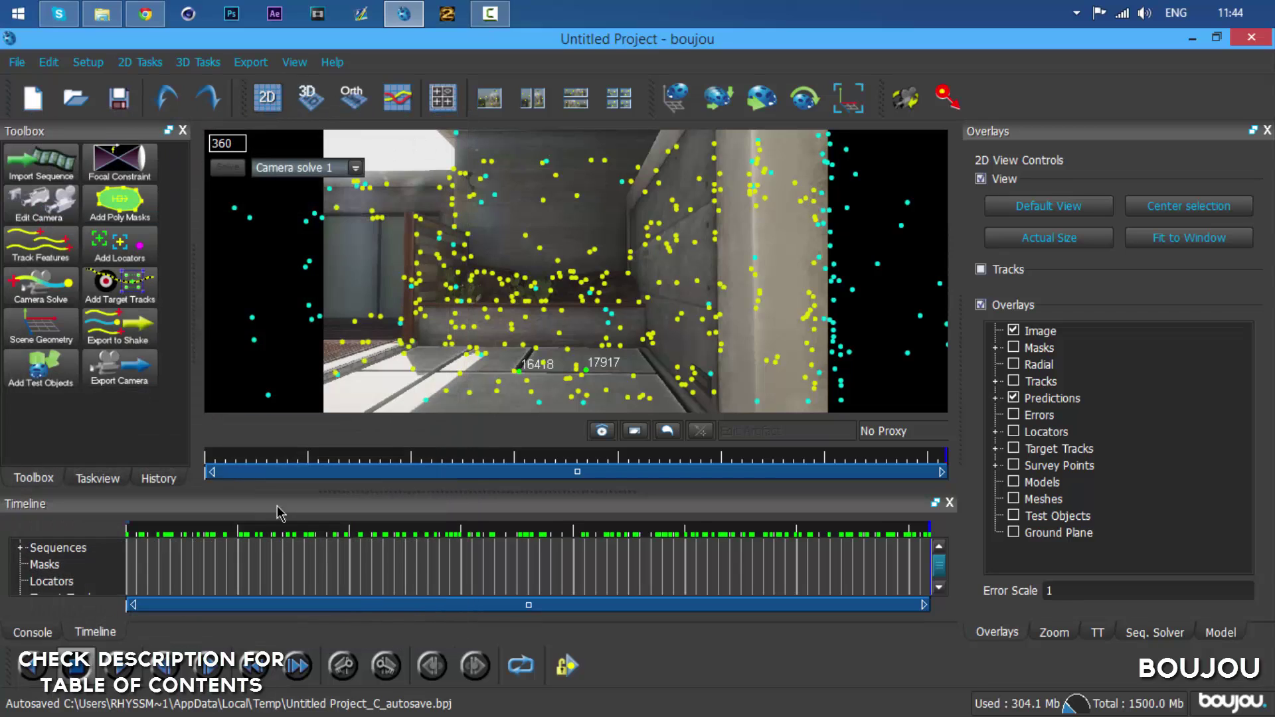
Try a Ladybird test object in the solved scene and delete it again.
left_click(61, 380)
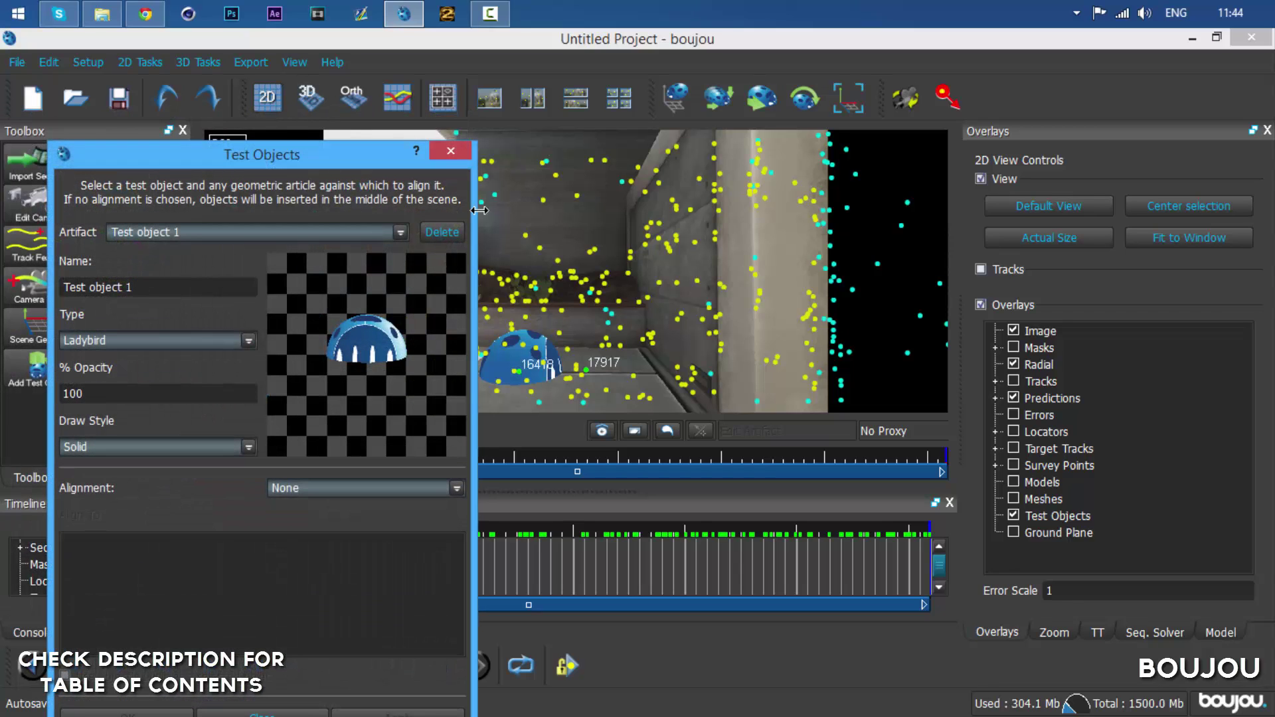
left_click(441, 231)
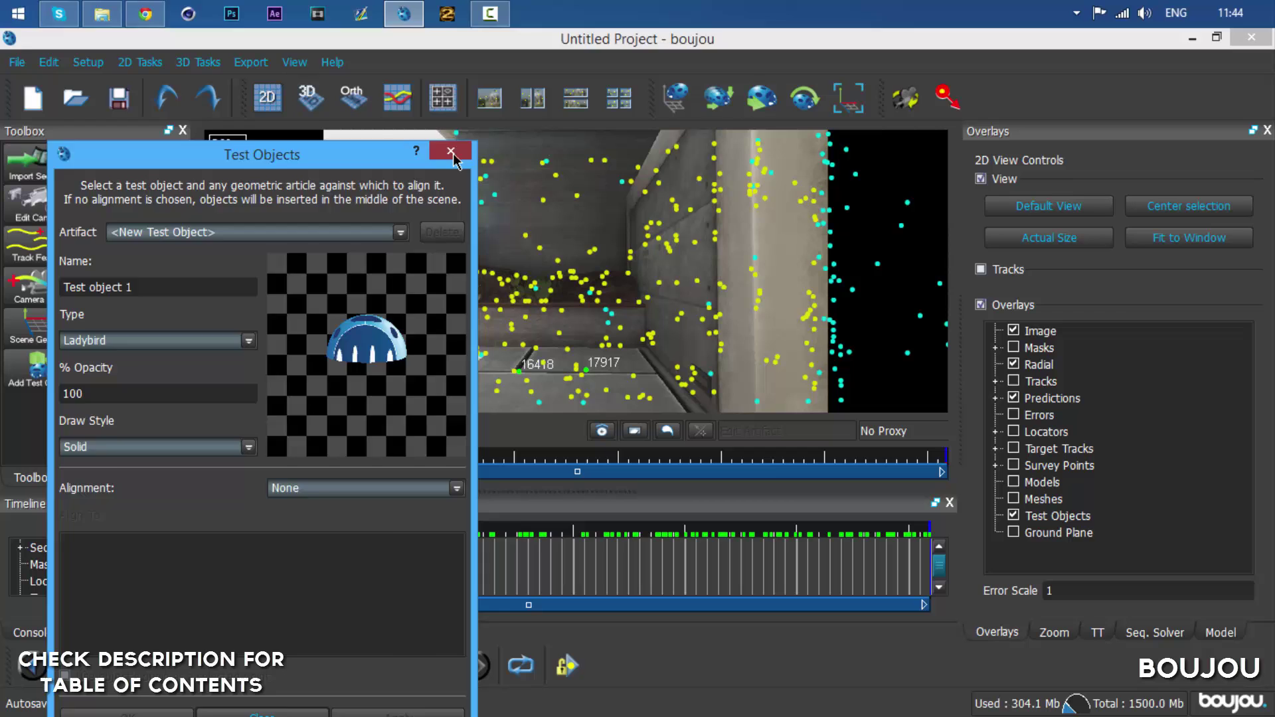
left_click(451, 151)
Start a camera export and browse to the MT Tut folder on the desktop as its destination.
left_click(128, 367)
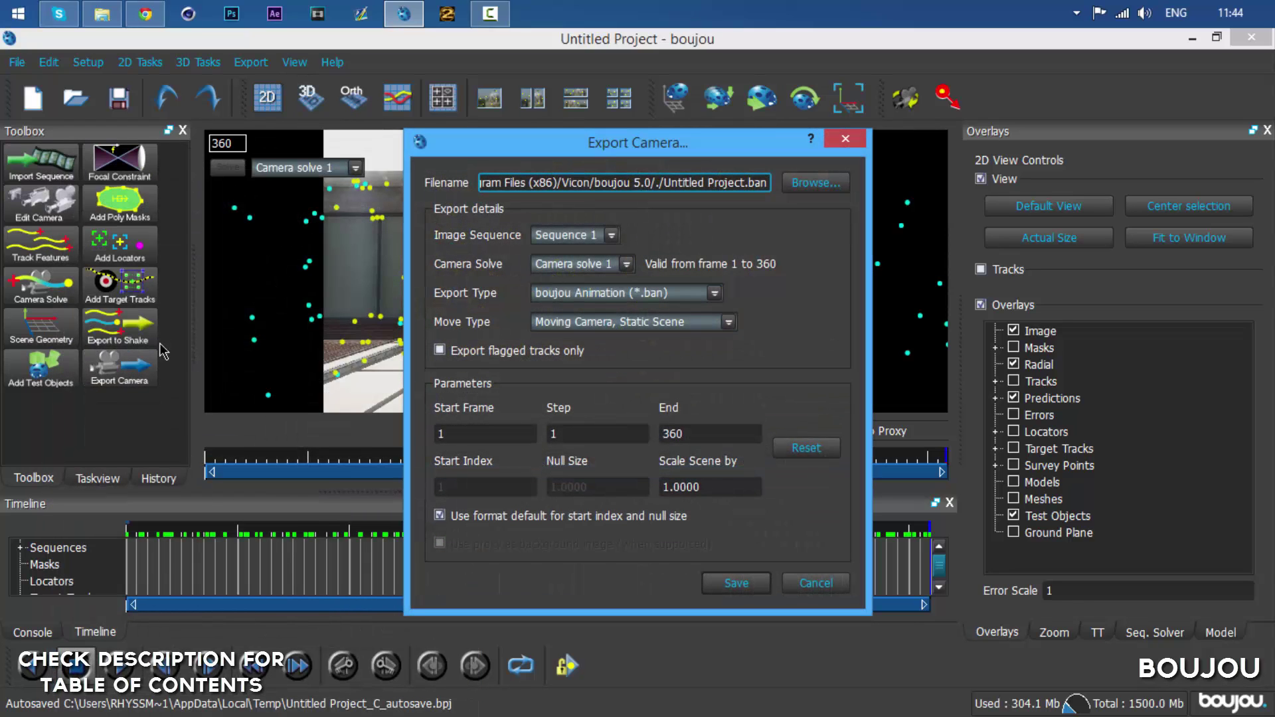
left_click(815, 184)
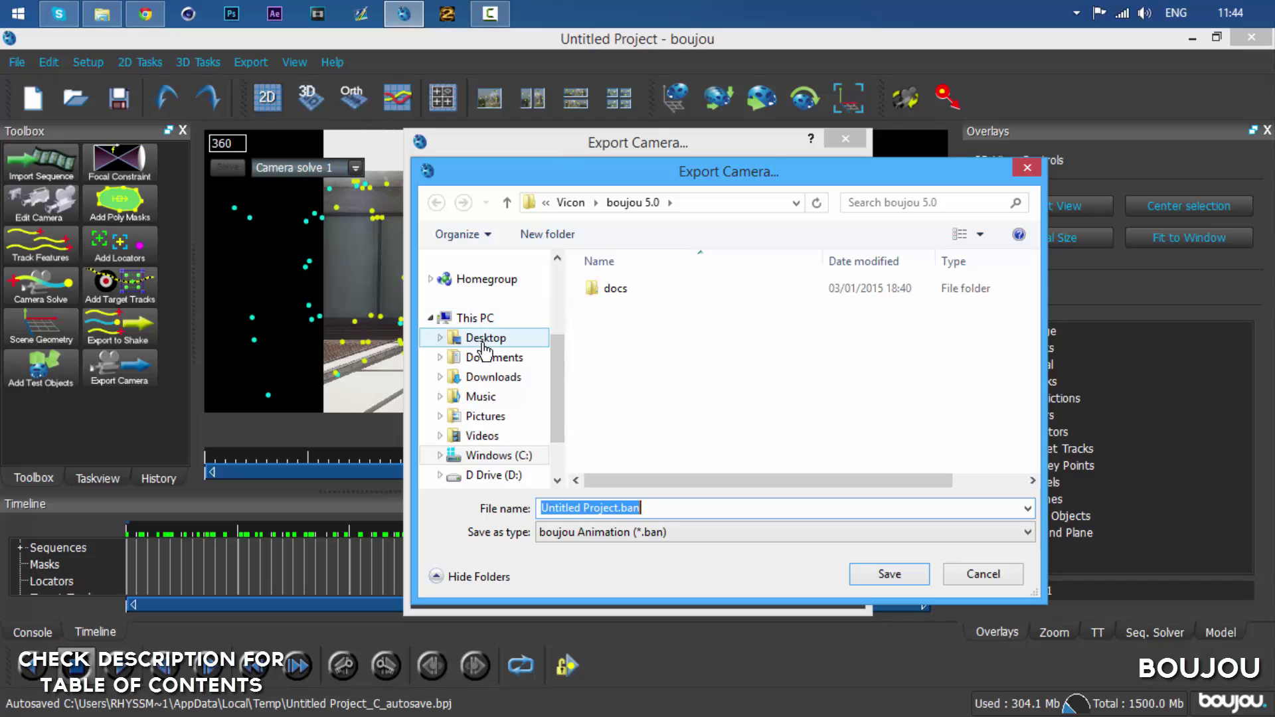
left_click(483, 338)
double_click(744, 309)
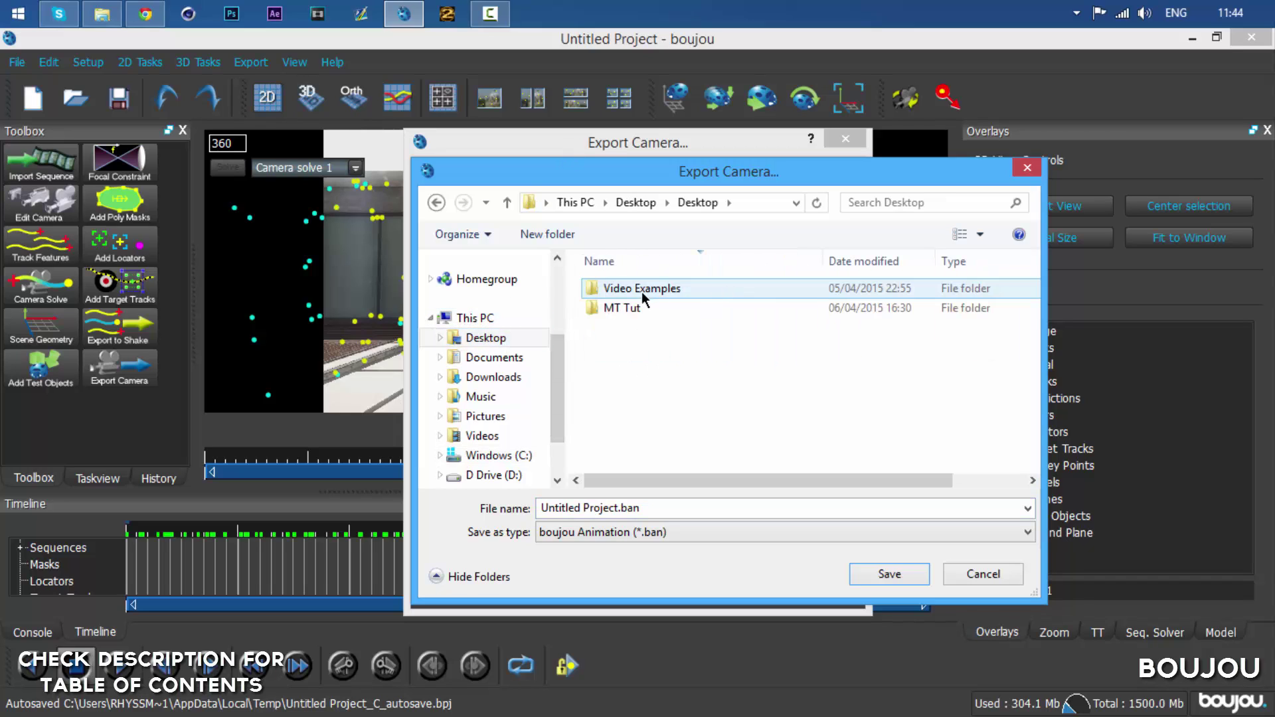
double_click(644, 309)
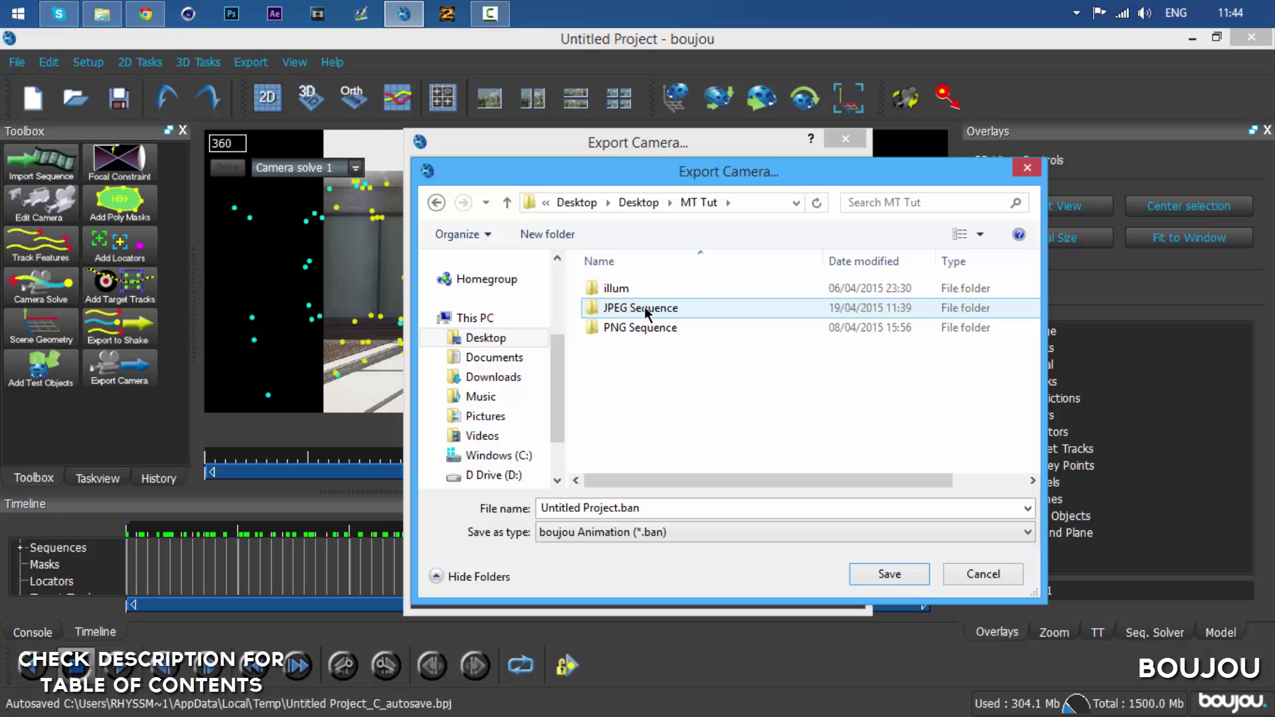
left_click(651, 311)
left_click(641, 347)
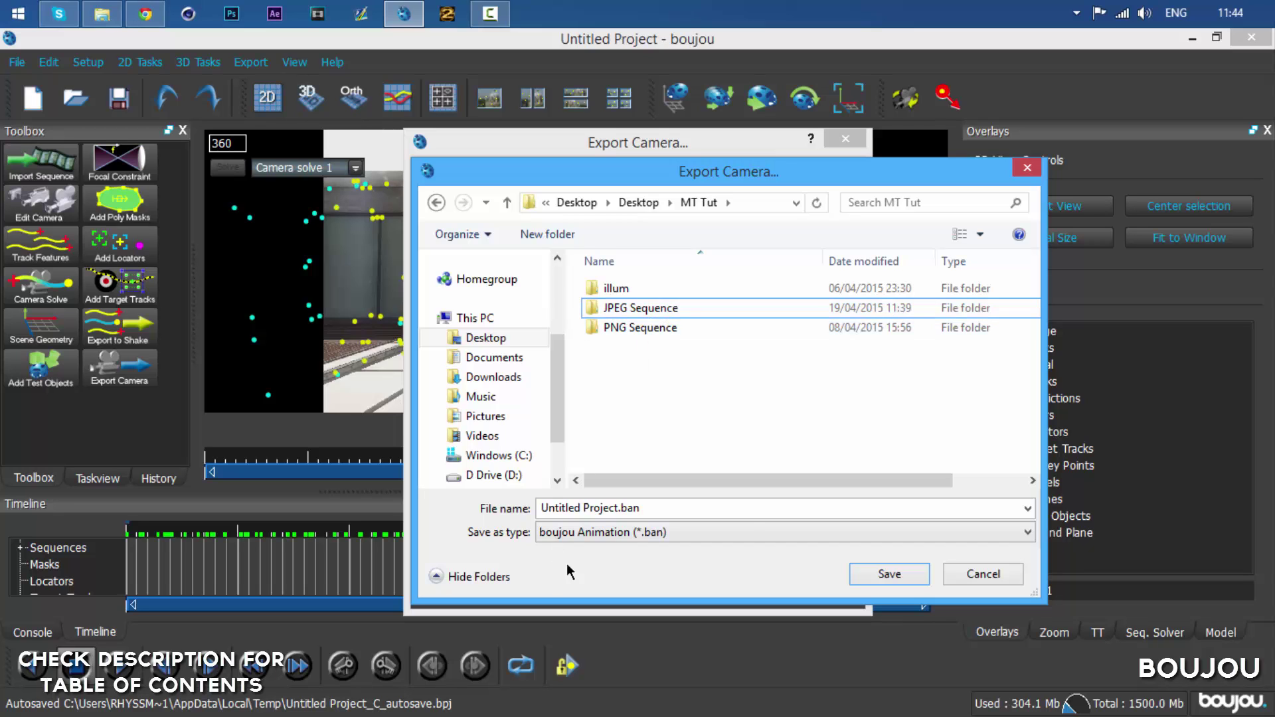
Set the export format to Cinema 4D (*.c4d) and choose the existing C4D.c4d as the target file.
left_click(608, 532)
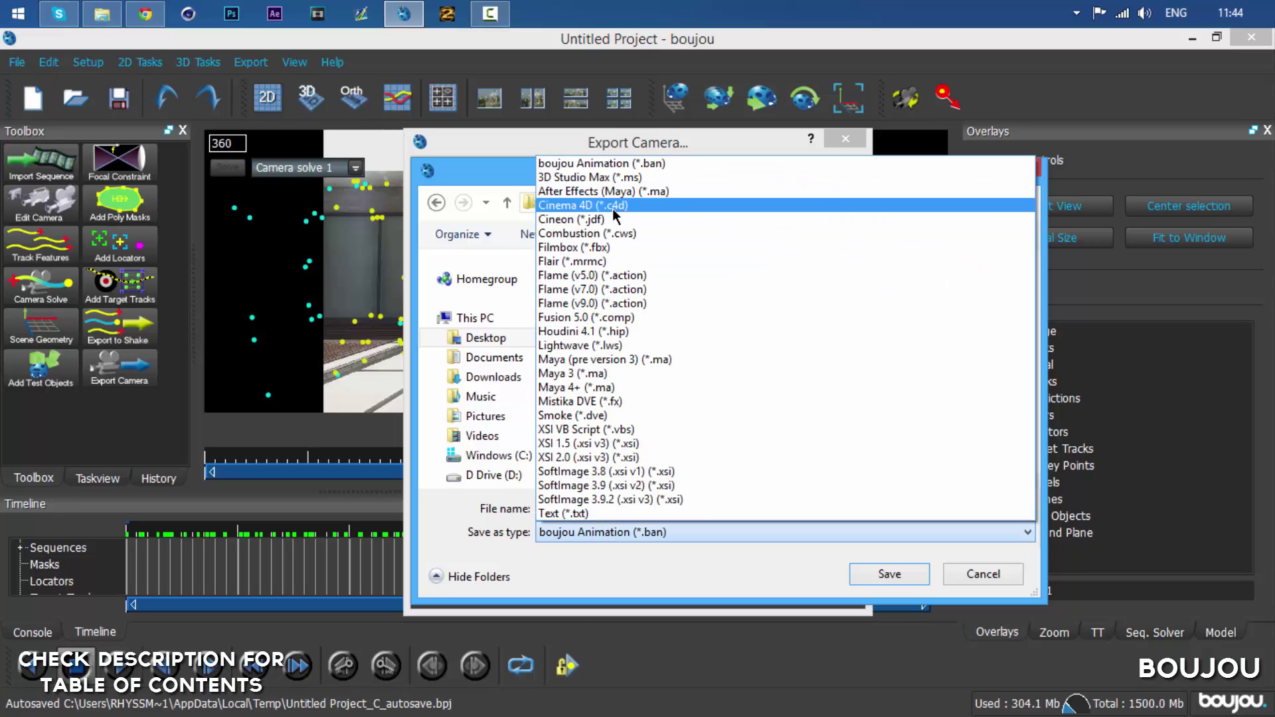
left_click(613, 209)
left_click(632, 347)
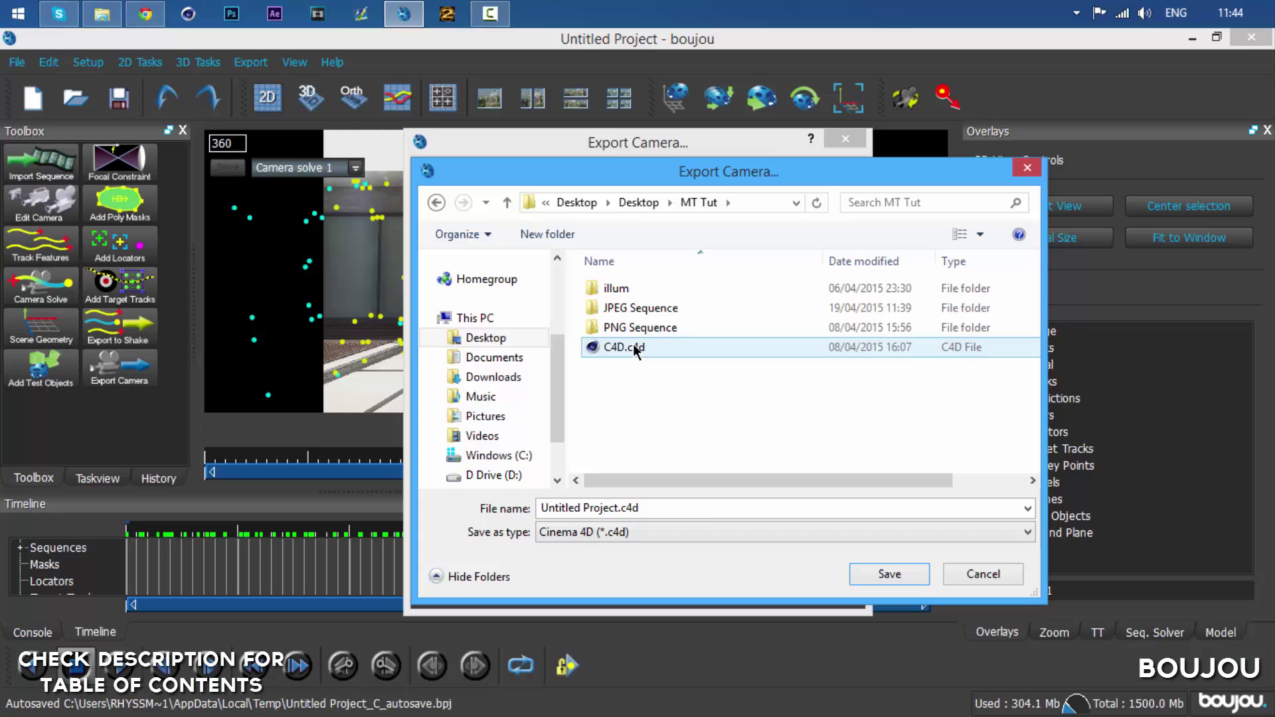
left_click(890, 574)
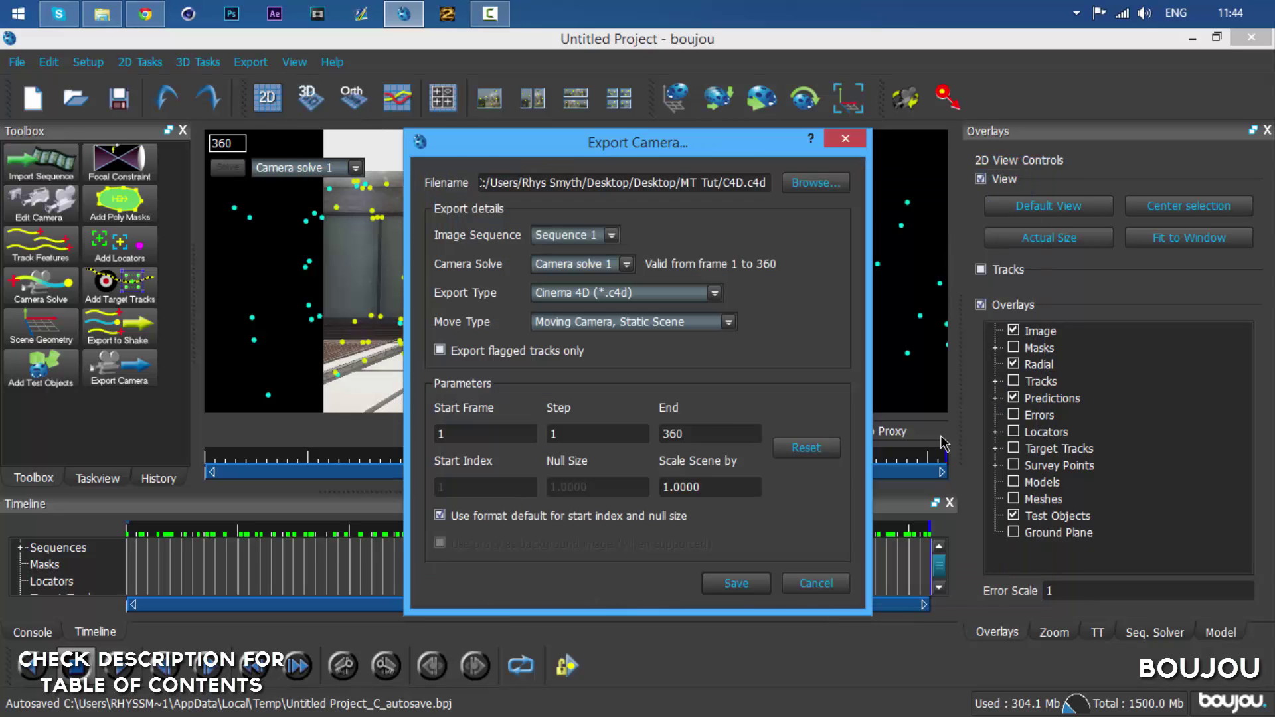
Set the scene scale factor to 100 and save the camera export.
double_click(719, 489)
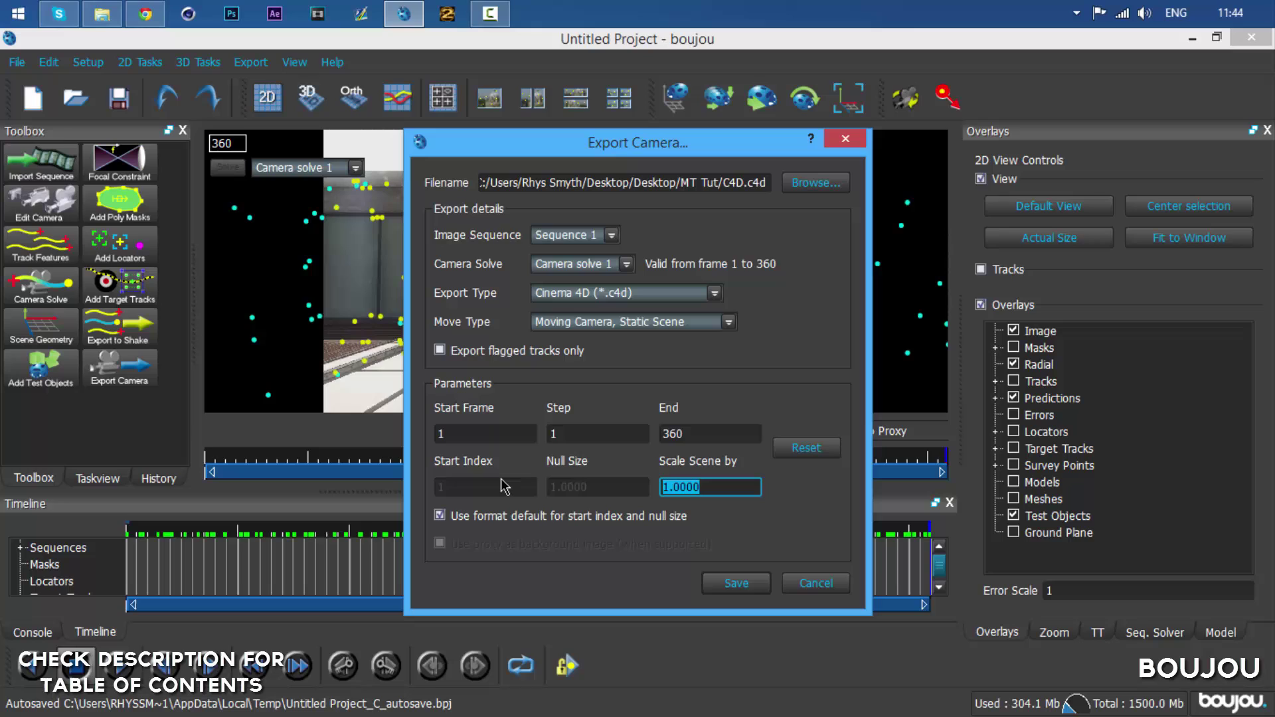
type("1")
left_click(737, 585)
left_click(594, 403)
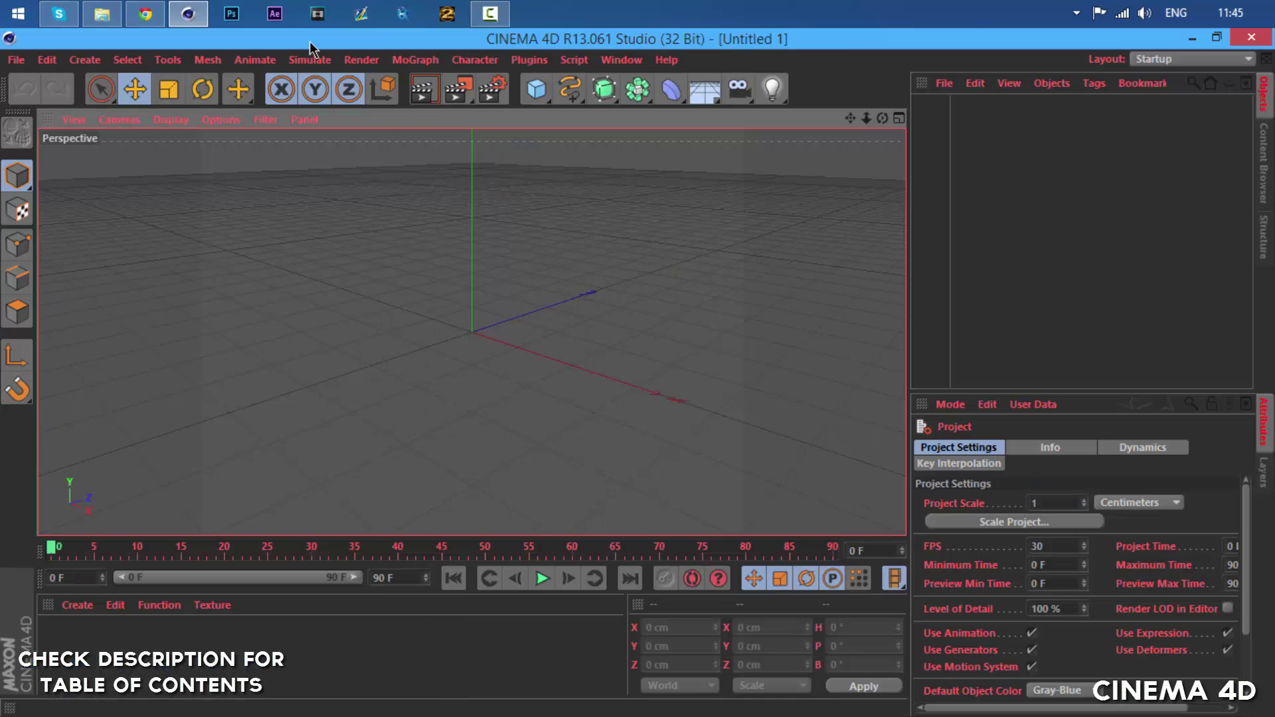
In Cinema 4D, open C4D.c4d from the desktop's MT Tut folder and accept the LightWave 3D import settings.
left_click(309, 60)
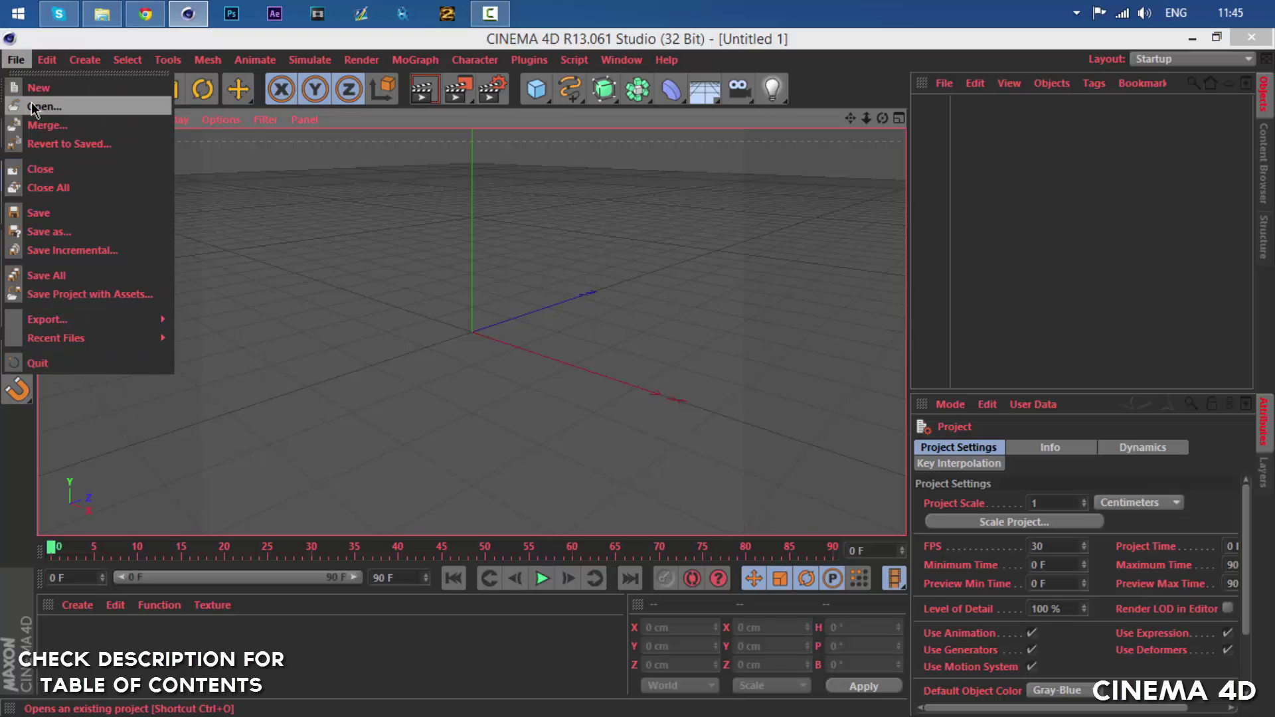
left_click(32, 107)
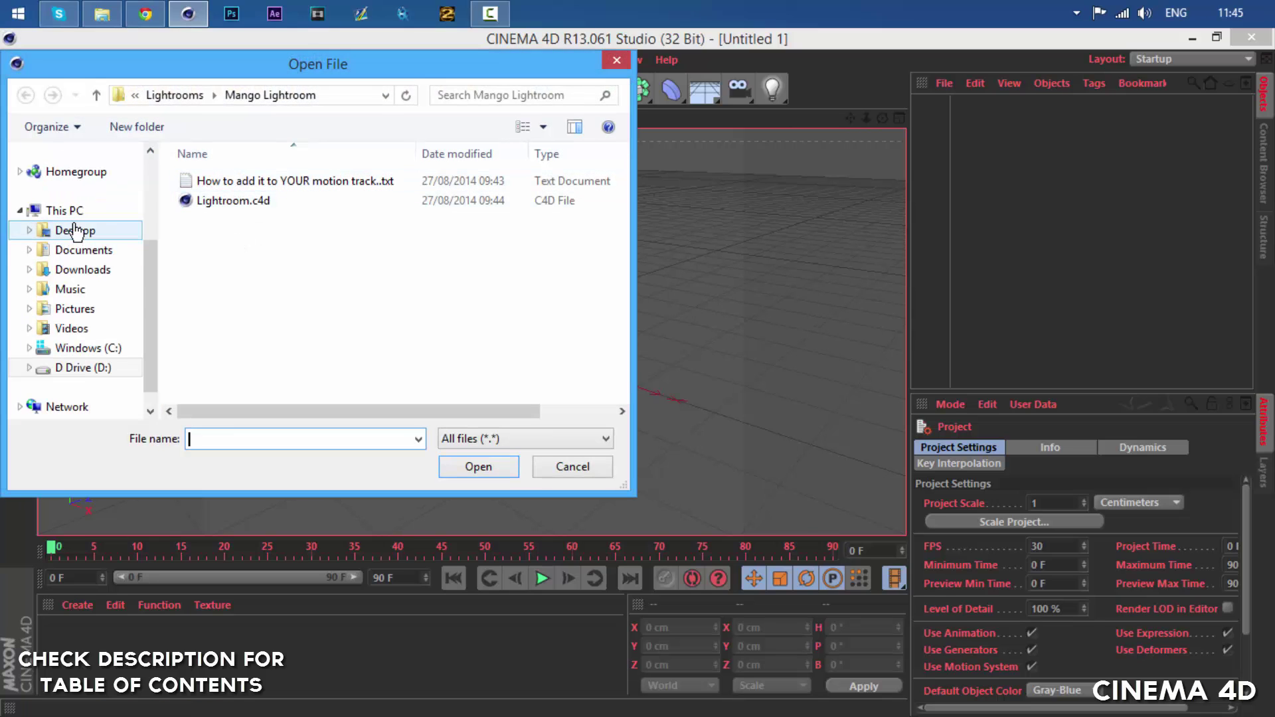
left_click(76, 230)
double_click(334, 198)
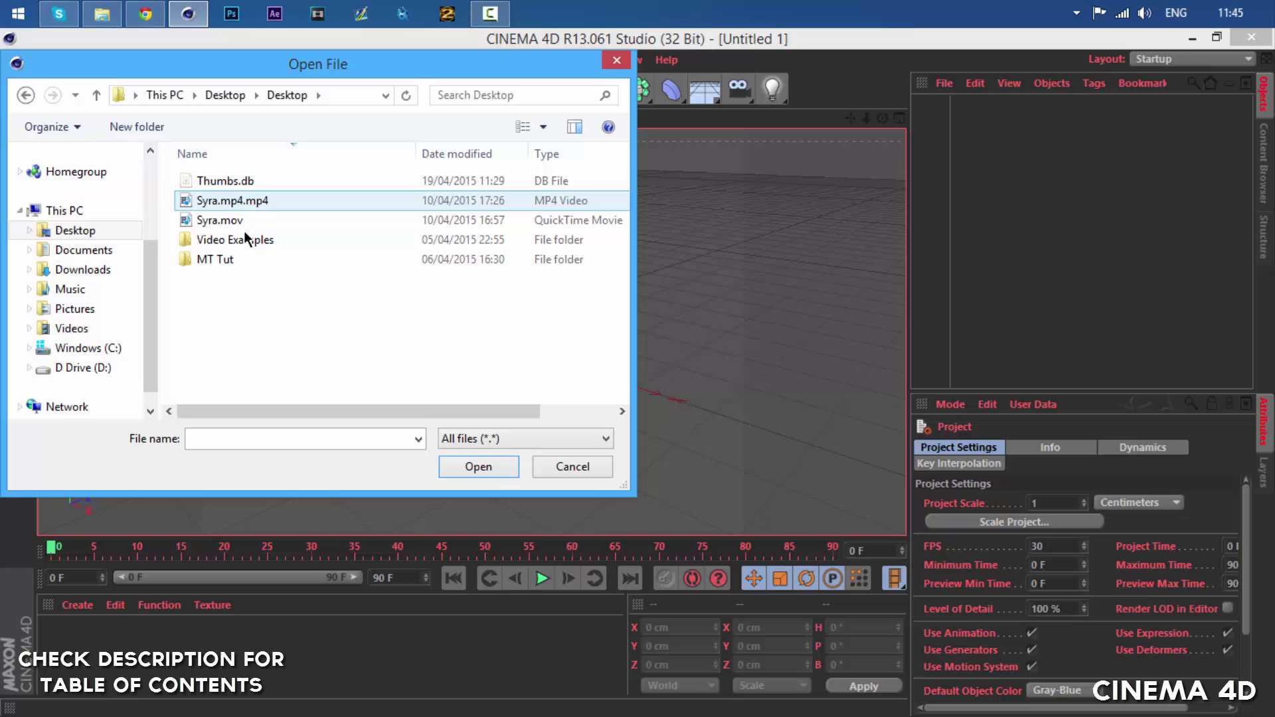
double_click(243, 261)
left_click(249, 240)
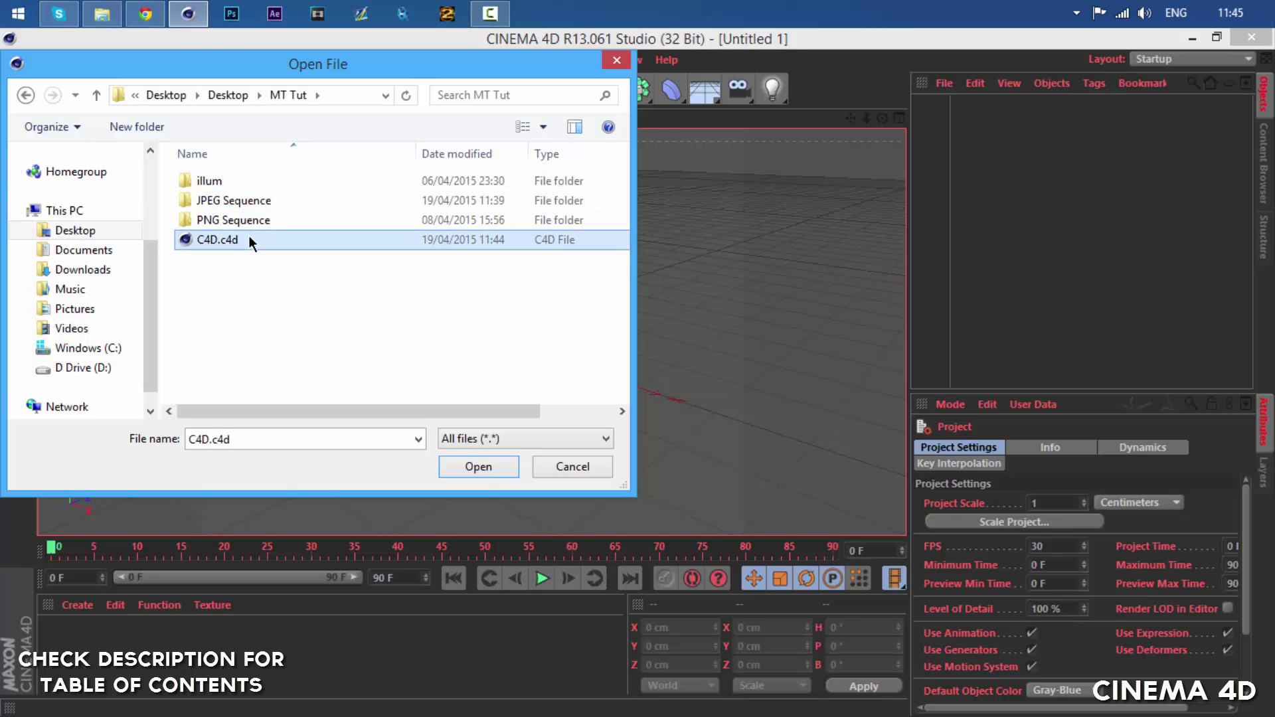
double_click(250, 240)
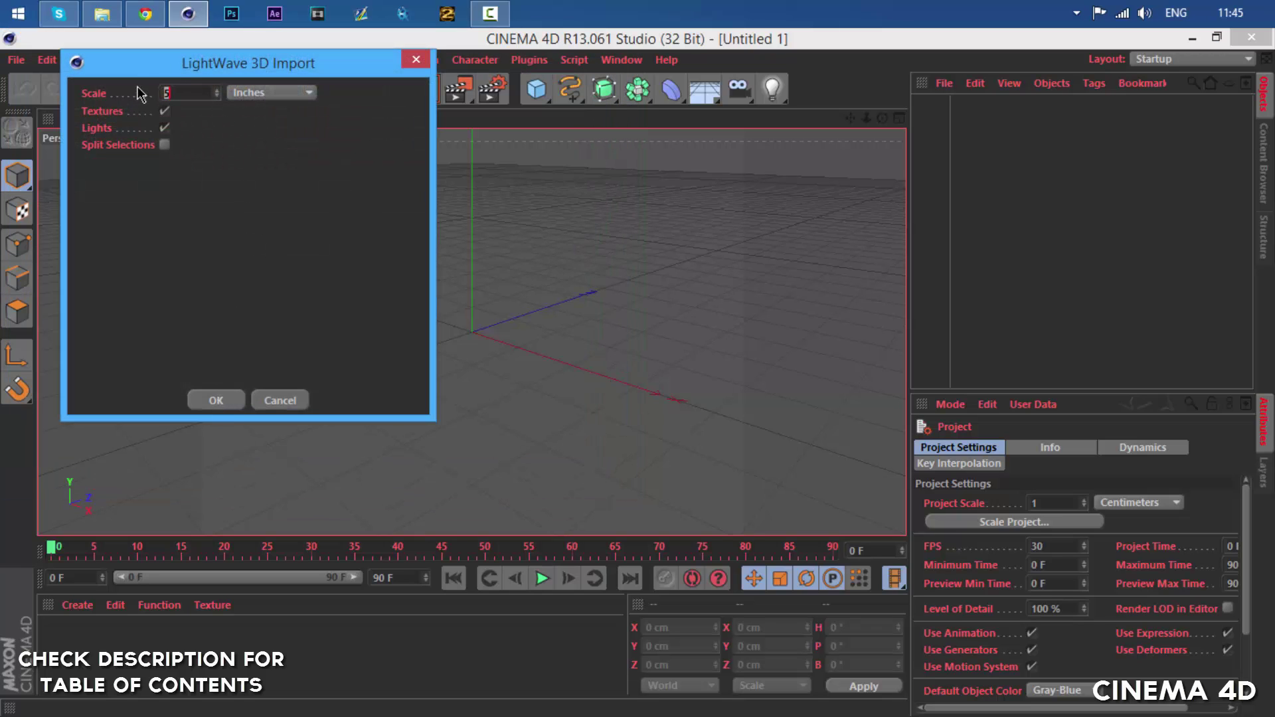
left_click(216, 399)
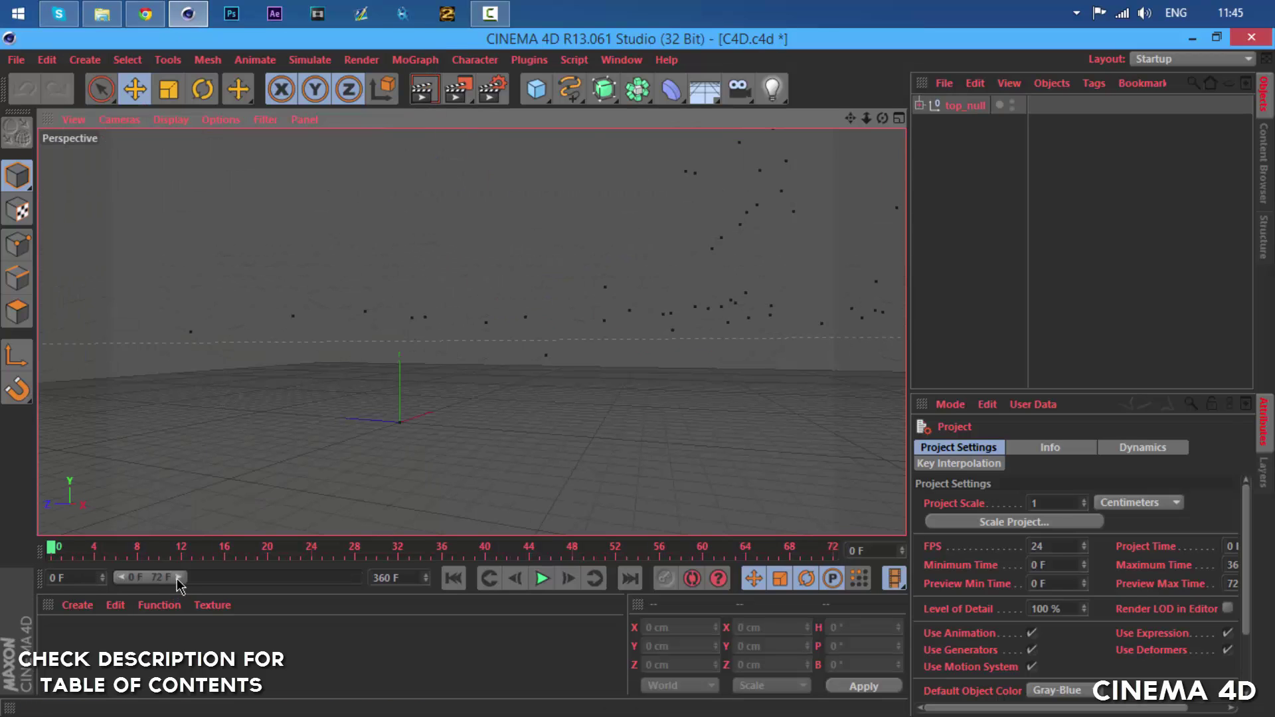
Extend the timeline's preview range to 360 F and scrub through the imported scene to frame 360.
left_click_drag(179, 578, 372, 577)
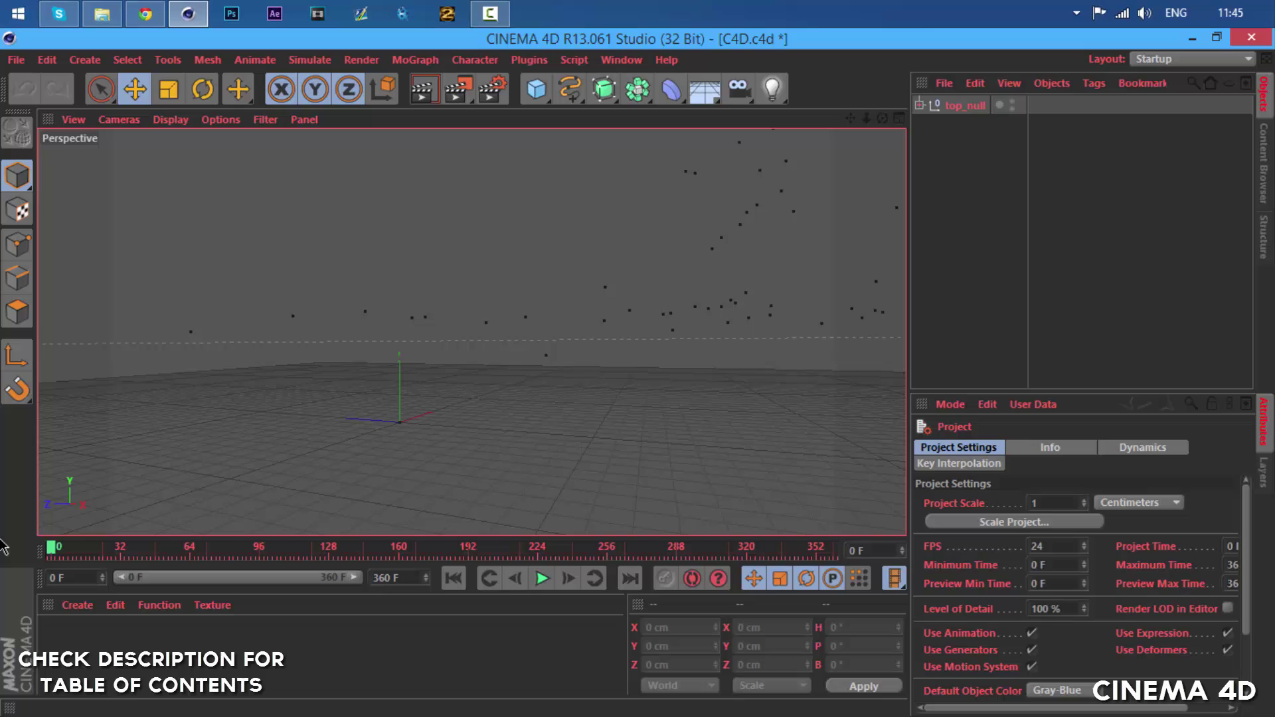
mouse_move(52, 552)
left_mouse_down()
mouse_move(637, 545)
mouse_move(956, 565)
mouse_move(49, 563)
left_mouse_up()
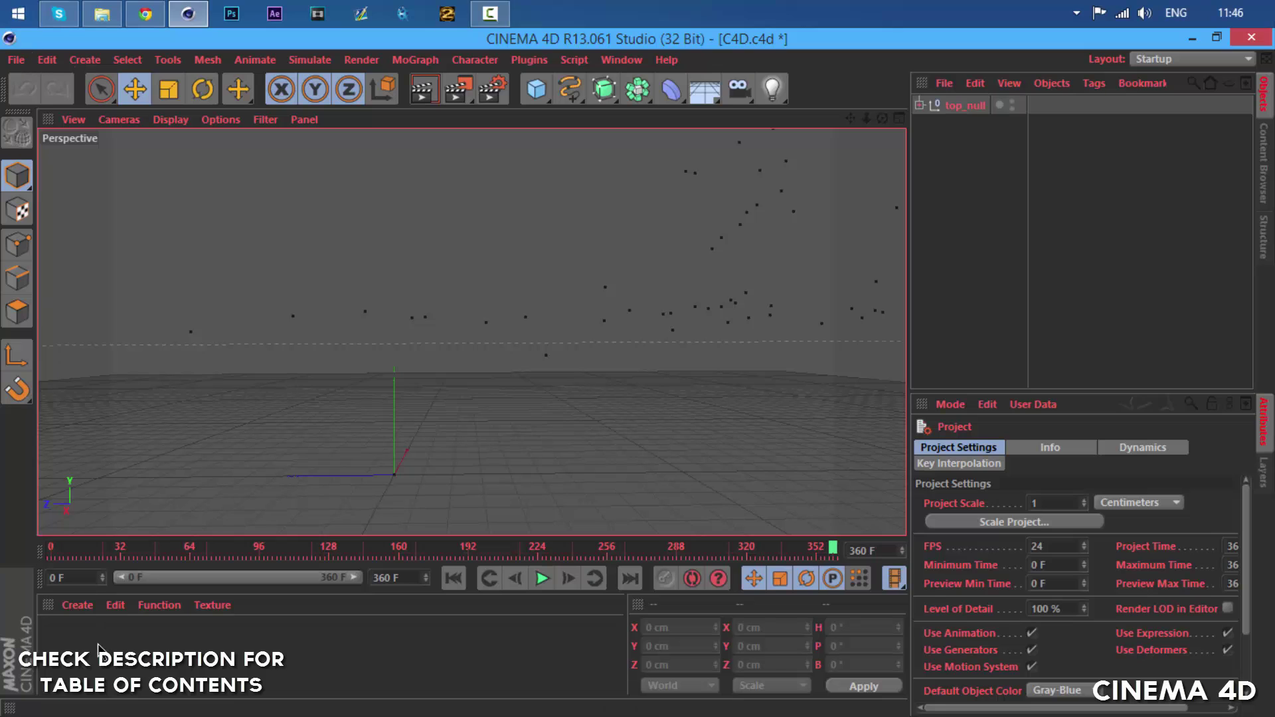
Create a new material and load Raid 2_000000.jpeg from the JPEG Sequence folder as its Color texture.
left_click(78, 605)
left_click(102, 447)
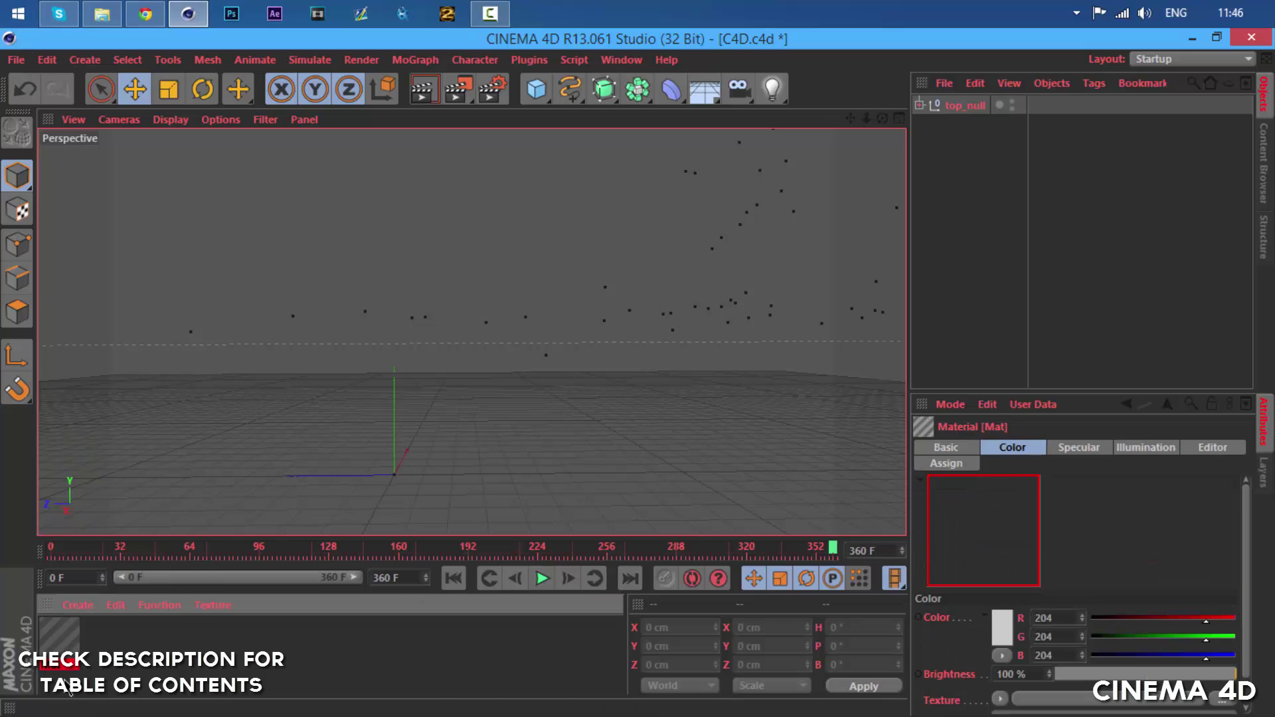
double_click(59, 634)
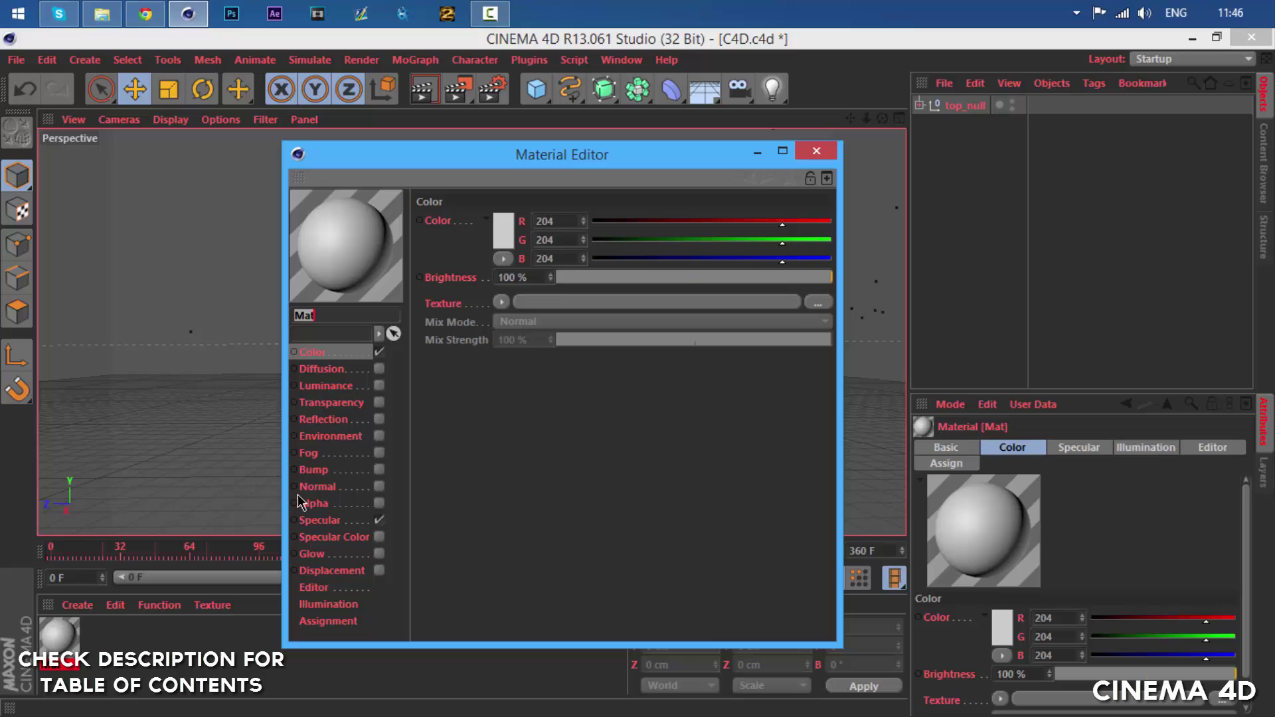
left_click(501, 304)
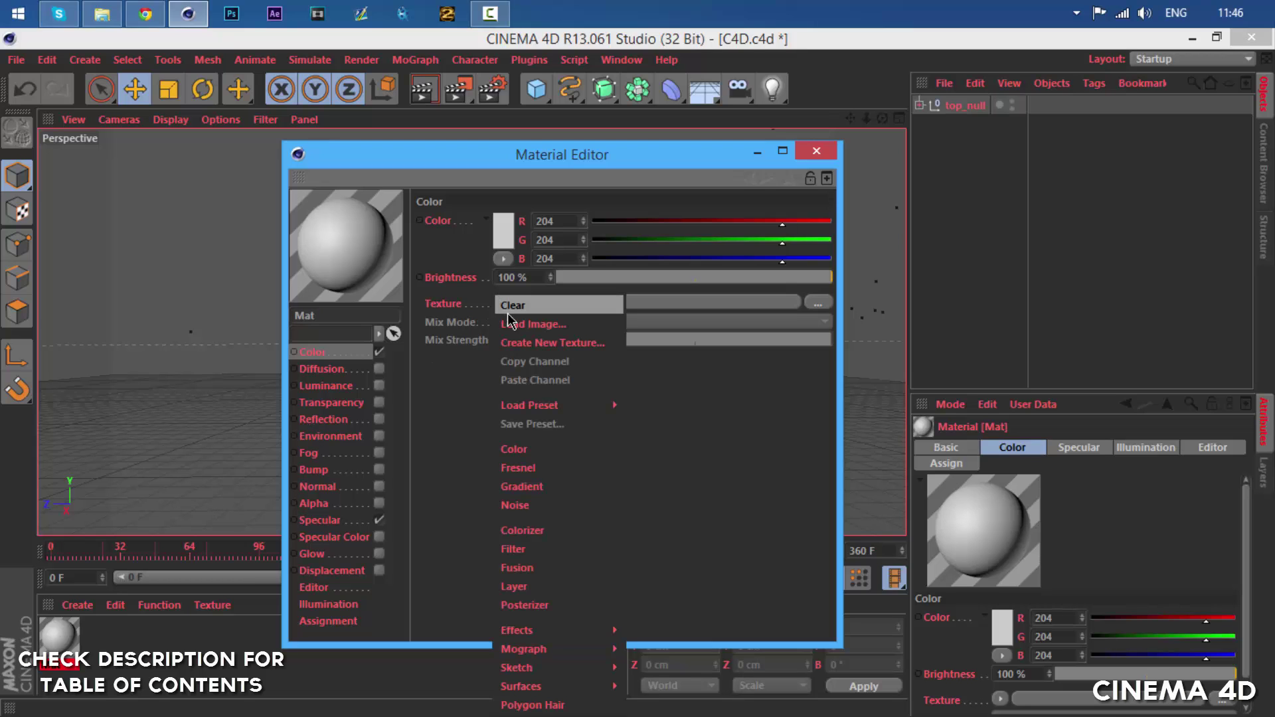
left_click(509, 329)
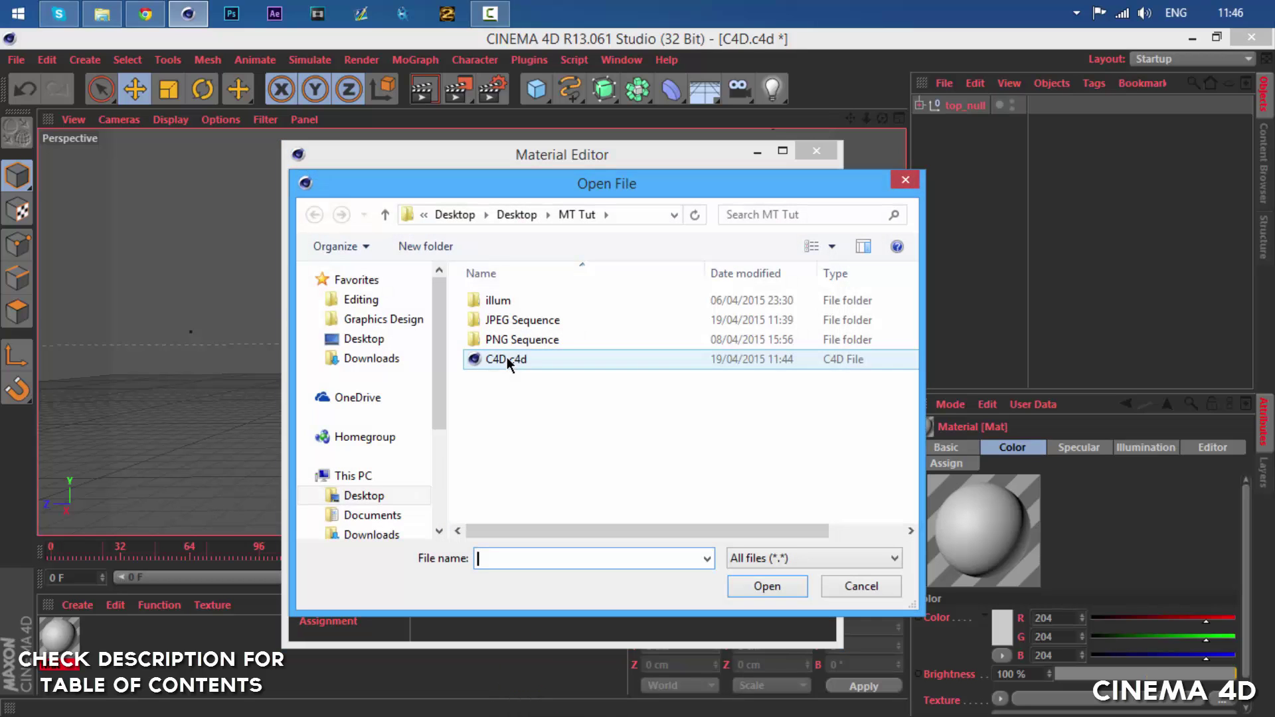
left_click(510, 321)
double_click(511, 321)
left_click(510, 321)
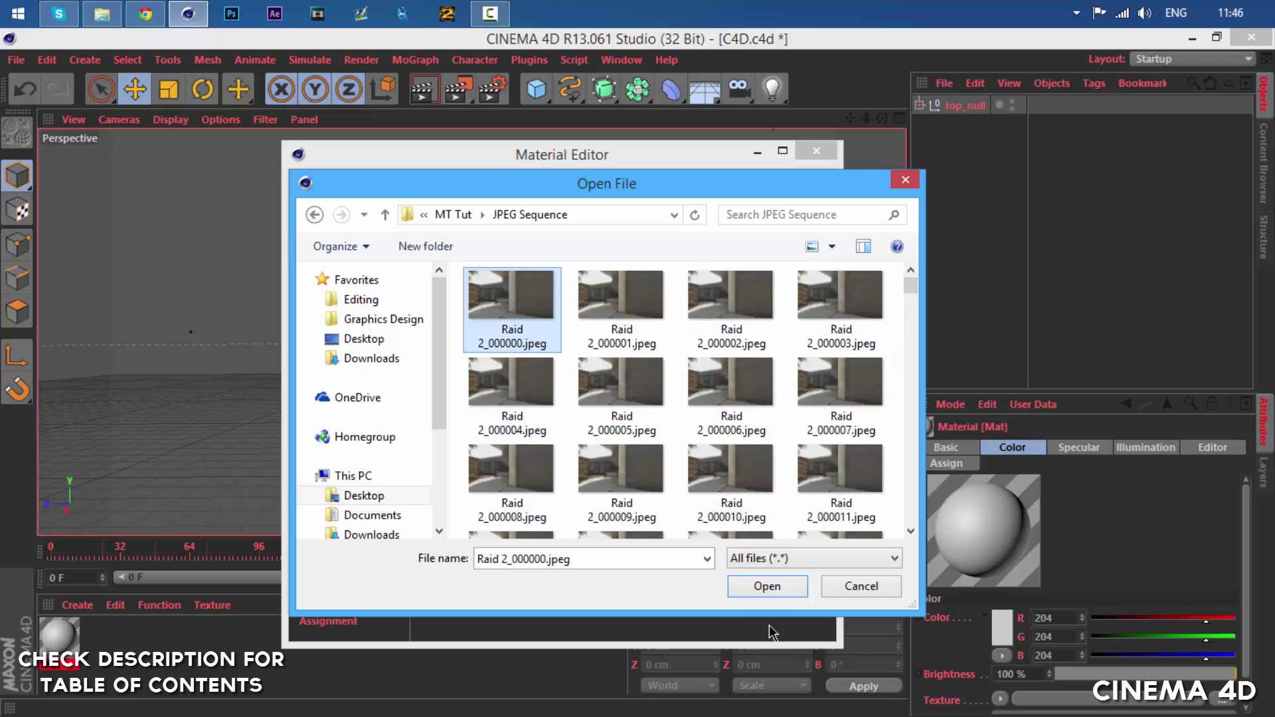
left_click(771, 587)
left_click(751, 445)
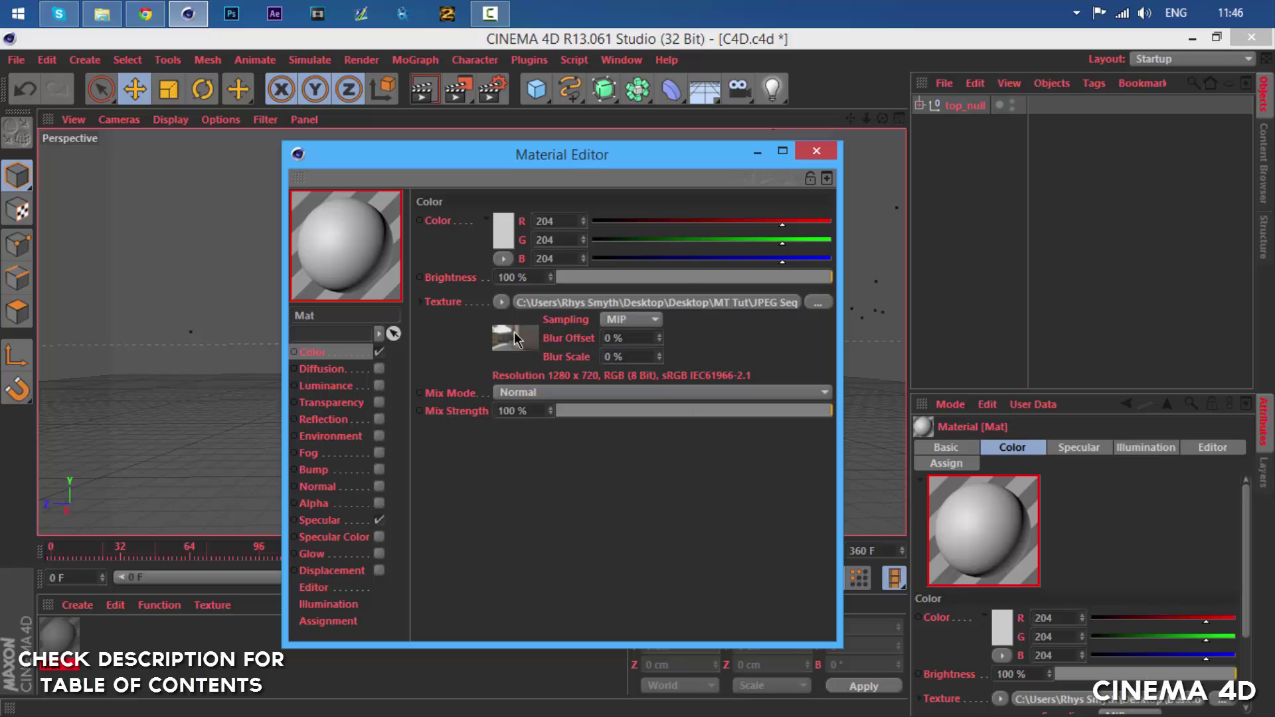
Calculate the texture's animation frame range from the image sequence and close the Material Editor.
left_click(520, 342)
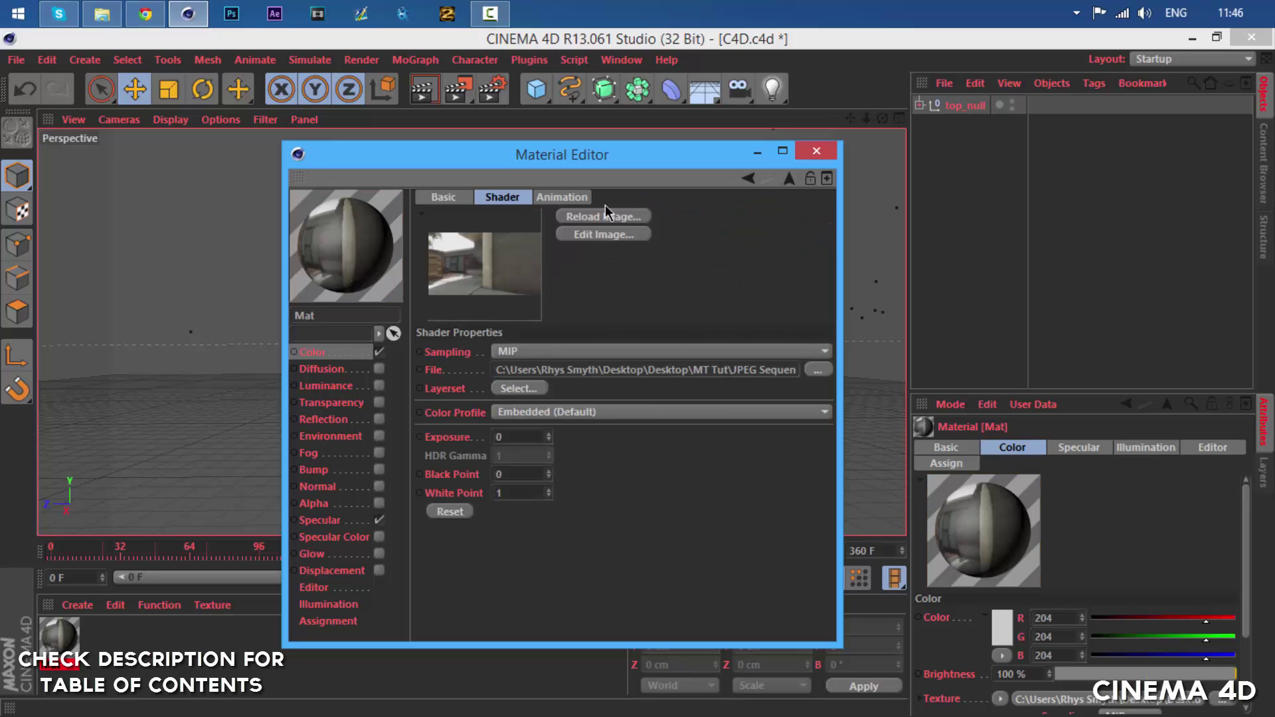
left_click(570, 198)
left_click(457, 506)
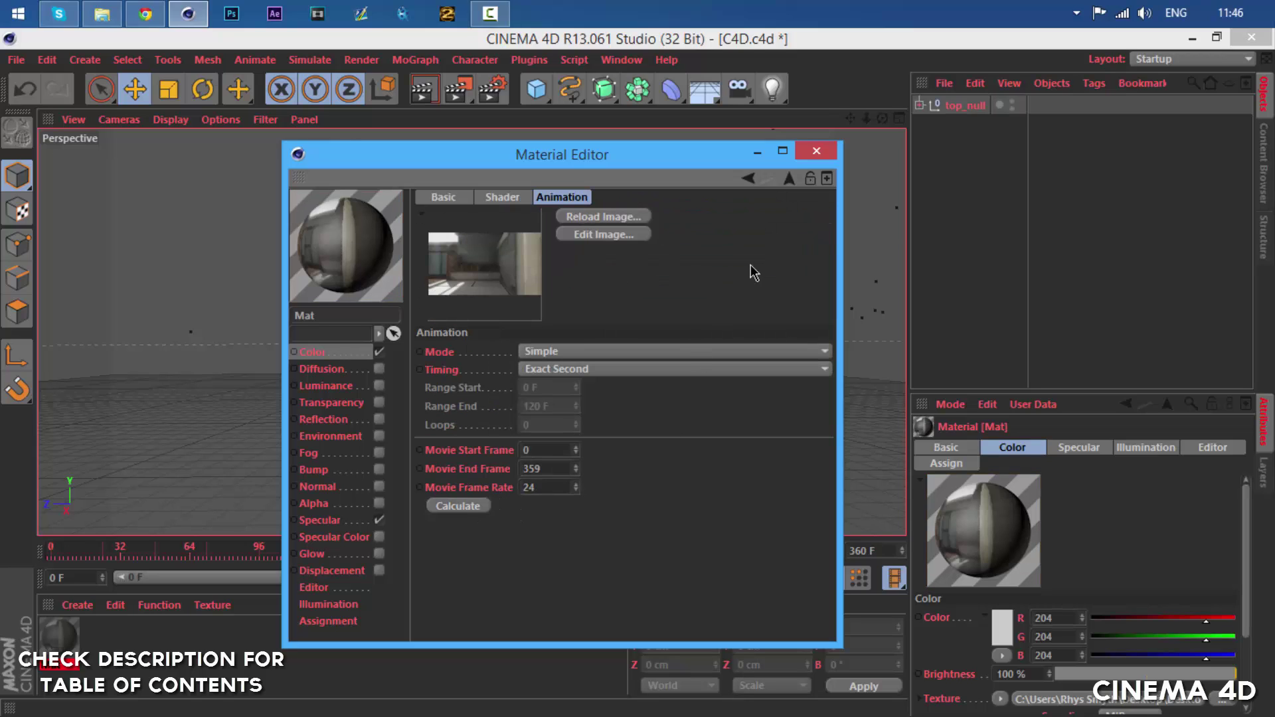
left_click(816, 154)
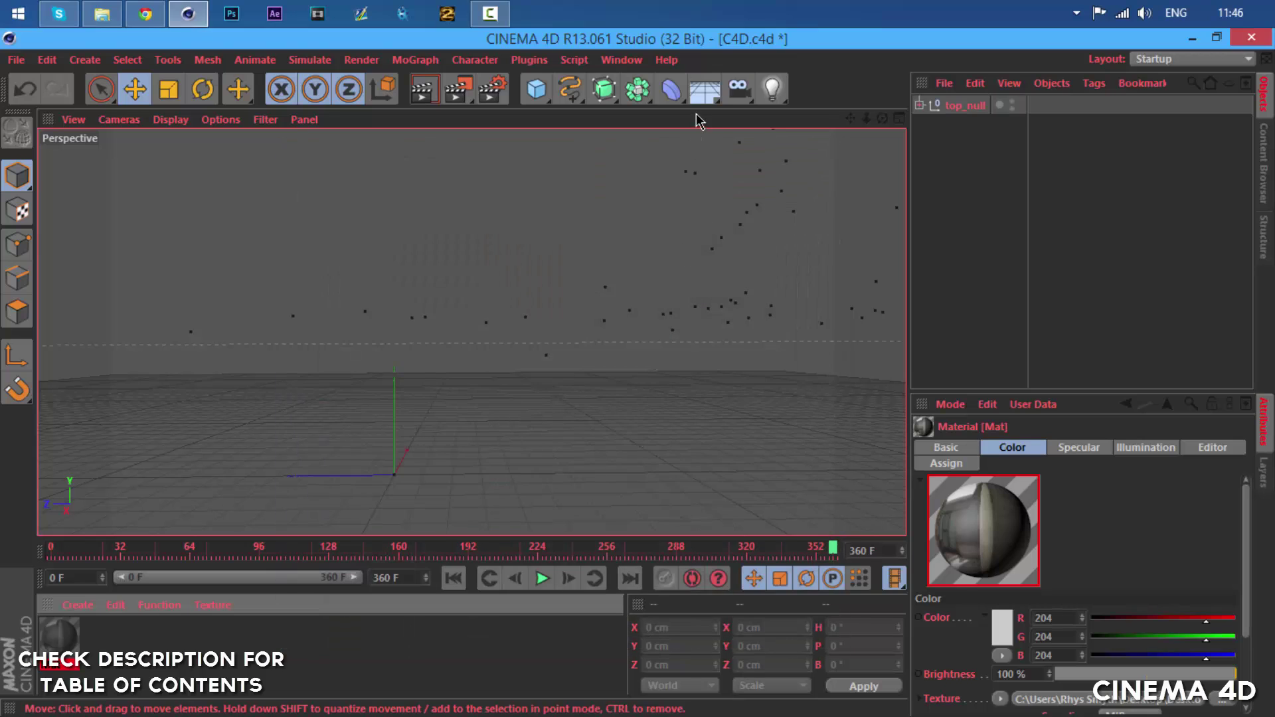
Add a Background object, apply the footage material to it, and scrub through the footage, ending back at frame 0.
left_click(705, 90)
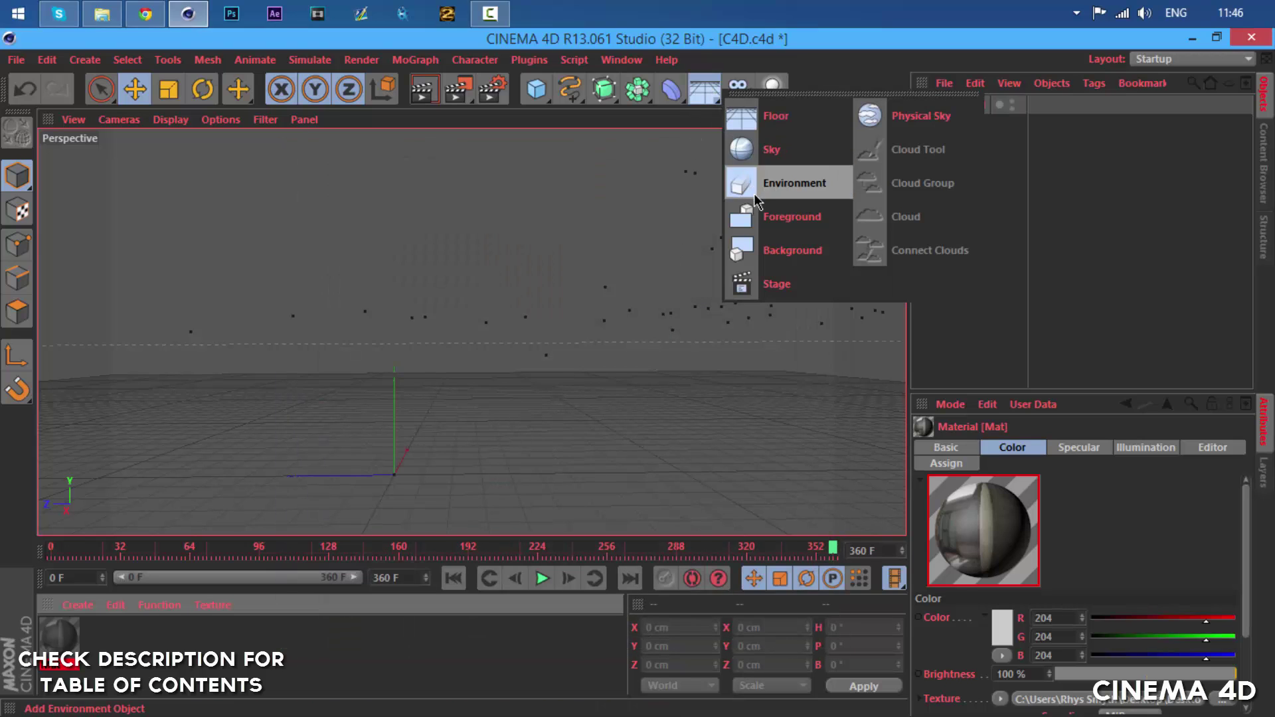
left_click(737, 258)
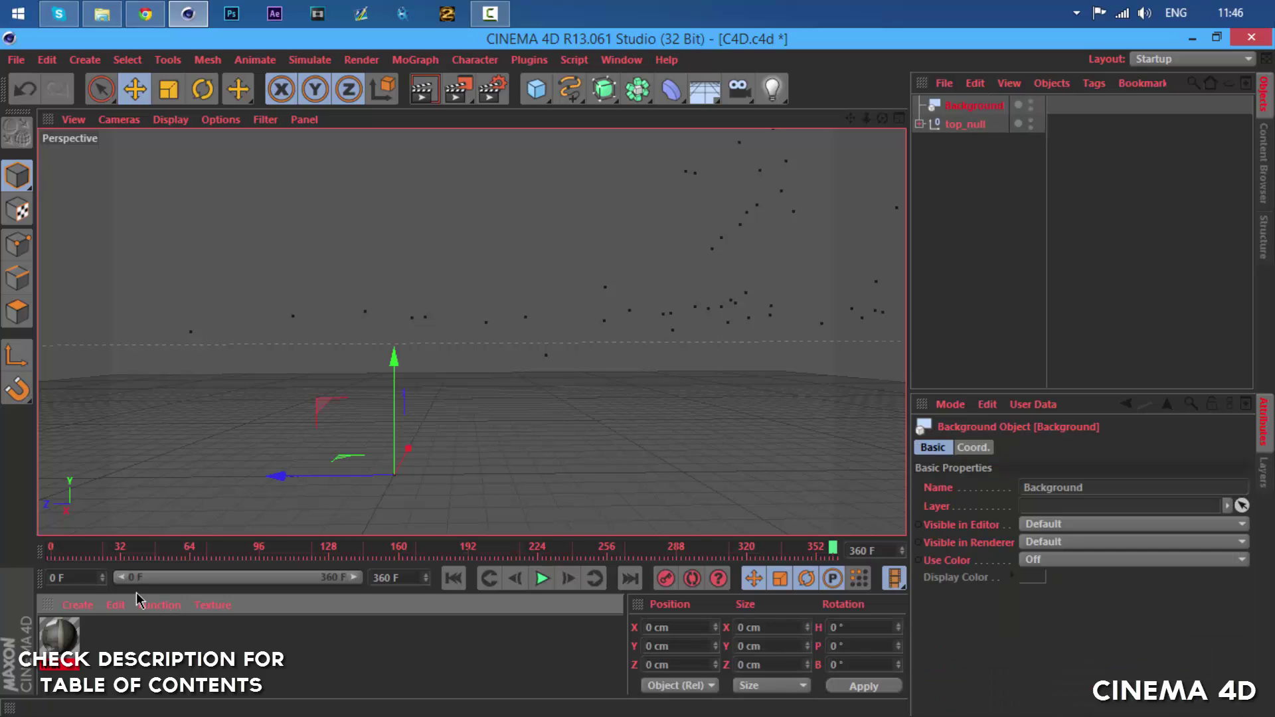
left_click_drag(57, 644, 935, 109)
left_click(211, 552)
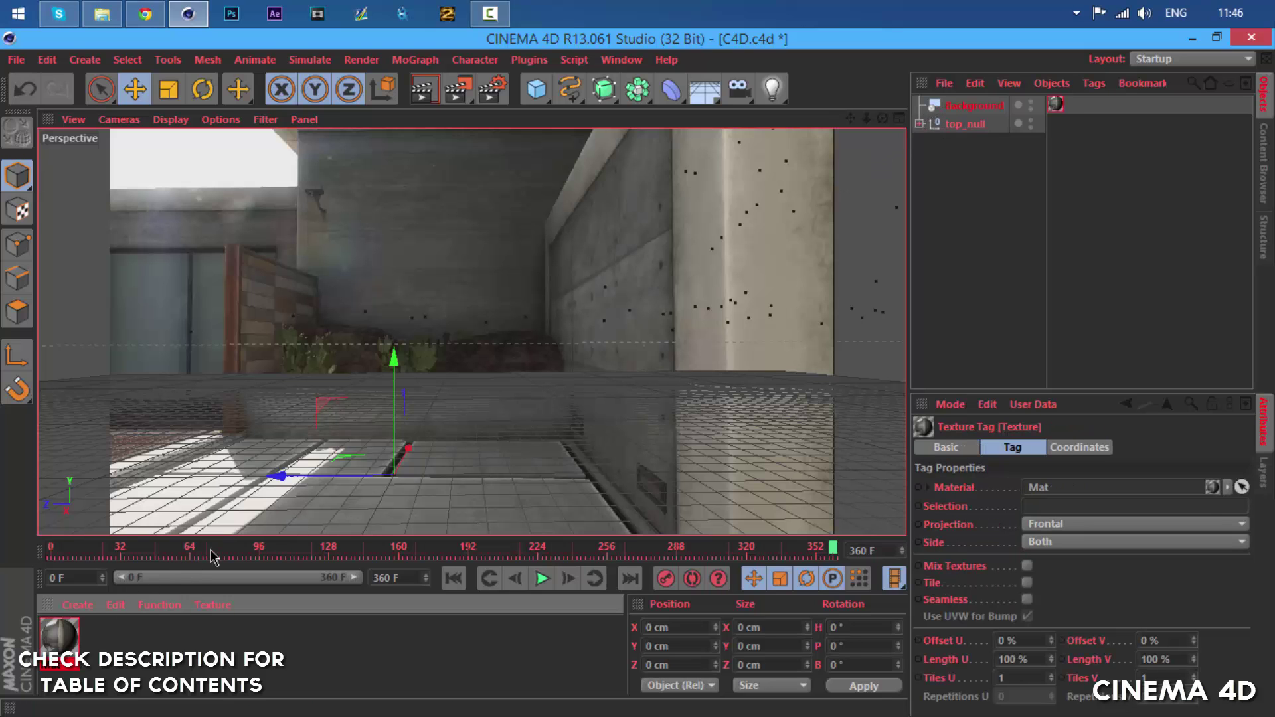
left_click_drag(60, 553, 835, 553)
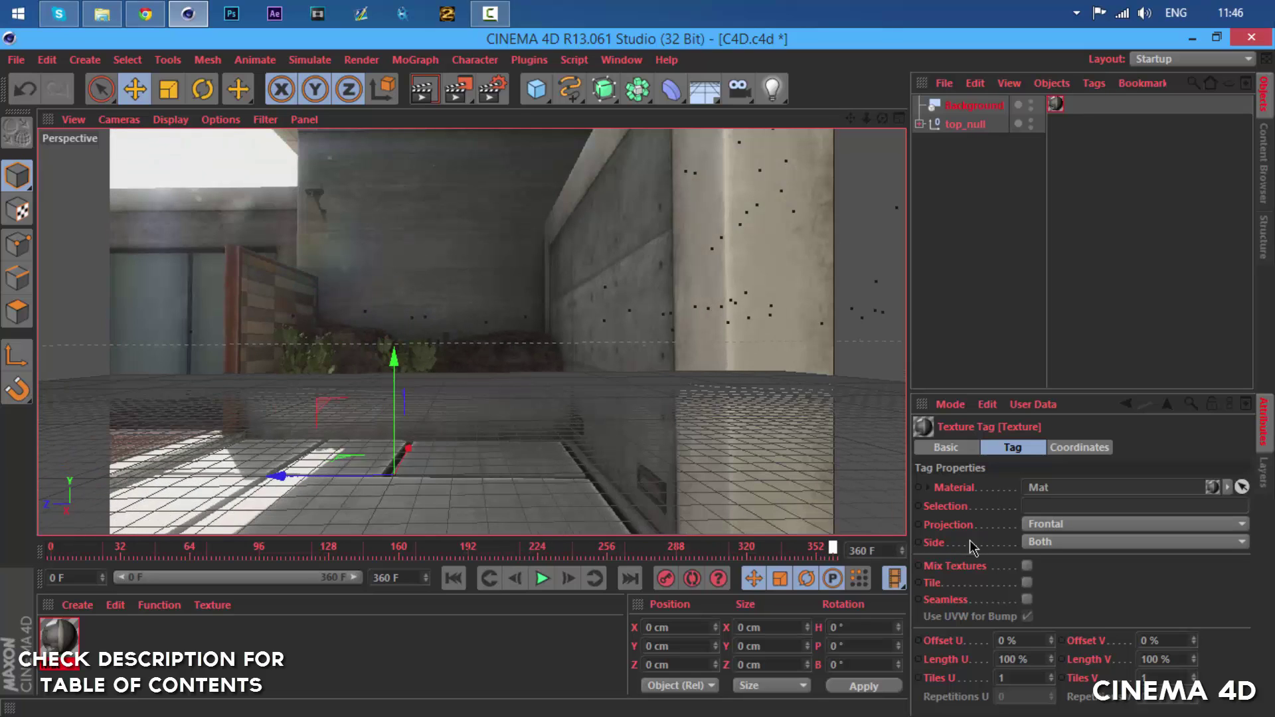
left_click_drag(969, 542, 1, 617)
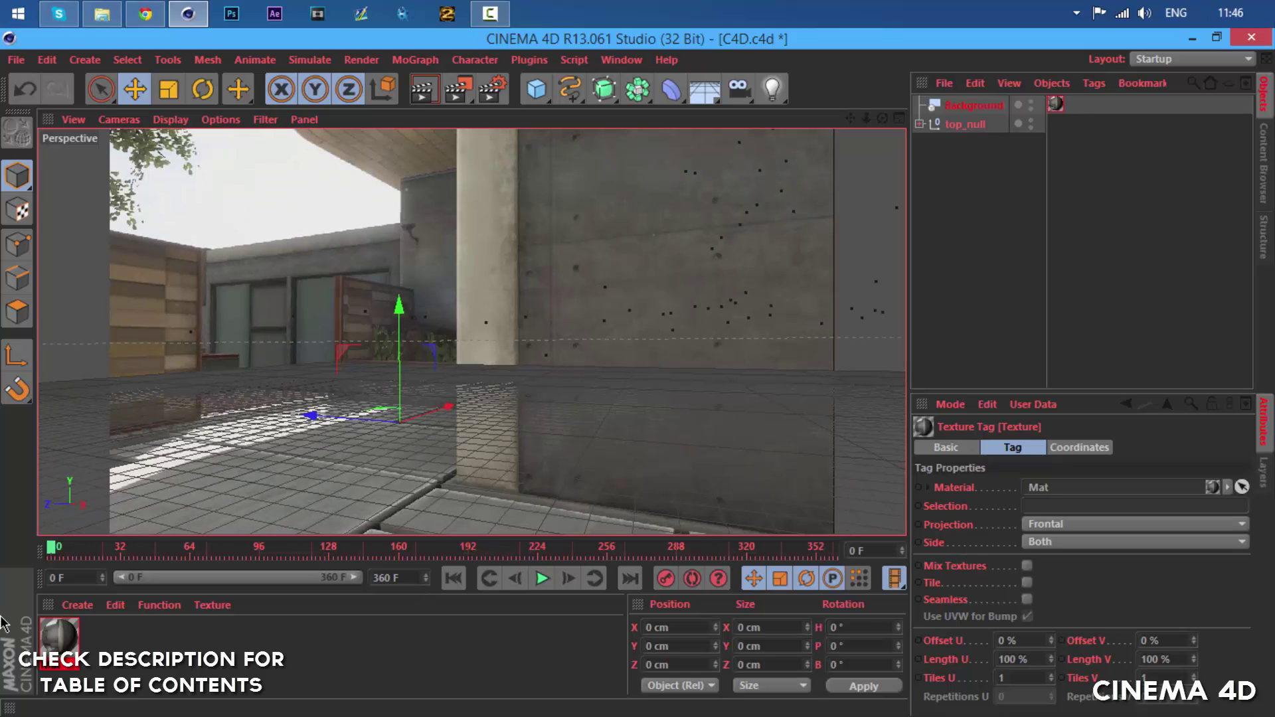
Merge Lightroom.c4d from the Mango Lightroom folder in the Graphics Design C4D resources into the scene.
left_click(16, 60)
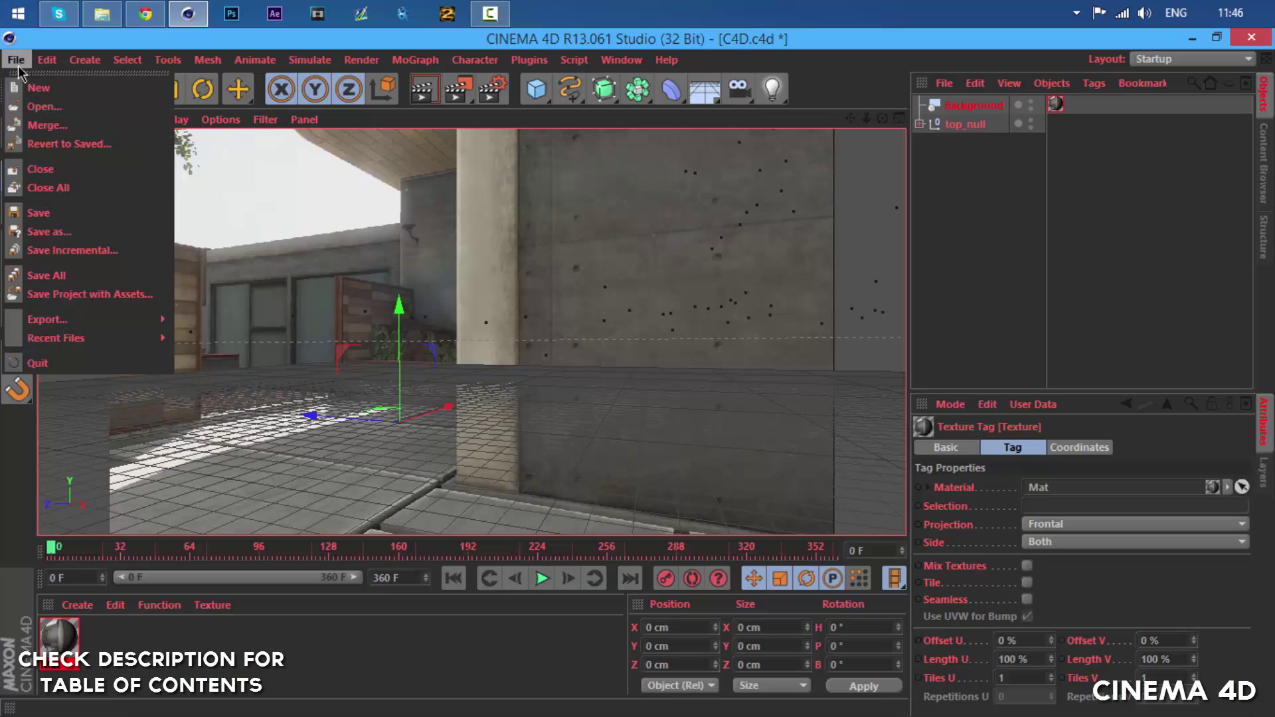
left_click(42, 126)
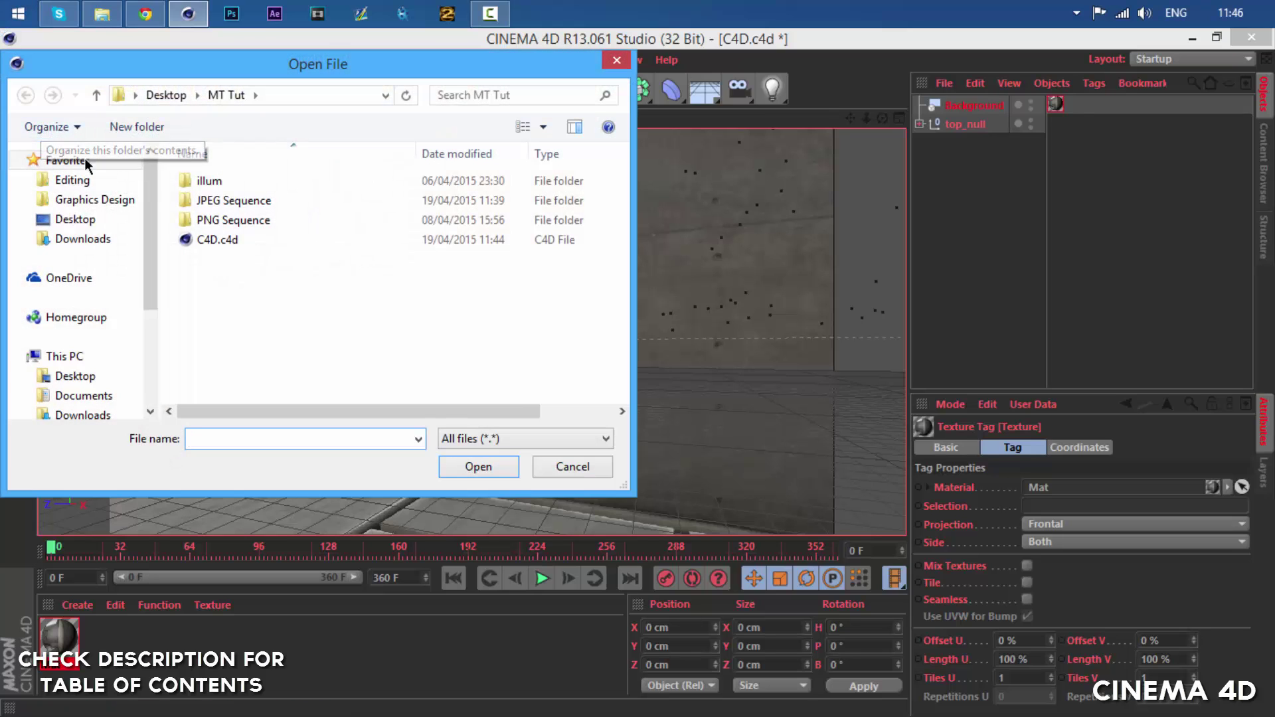
left_click(100, 201)
double_click(202, 218)
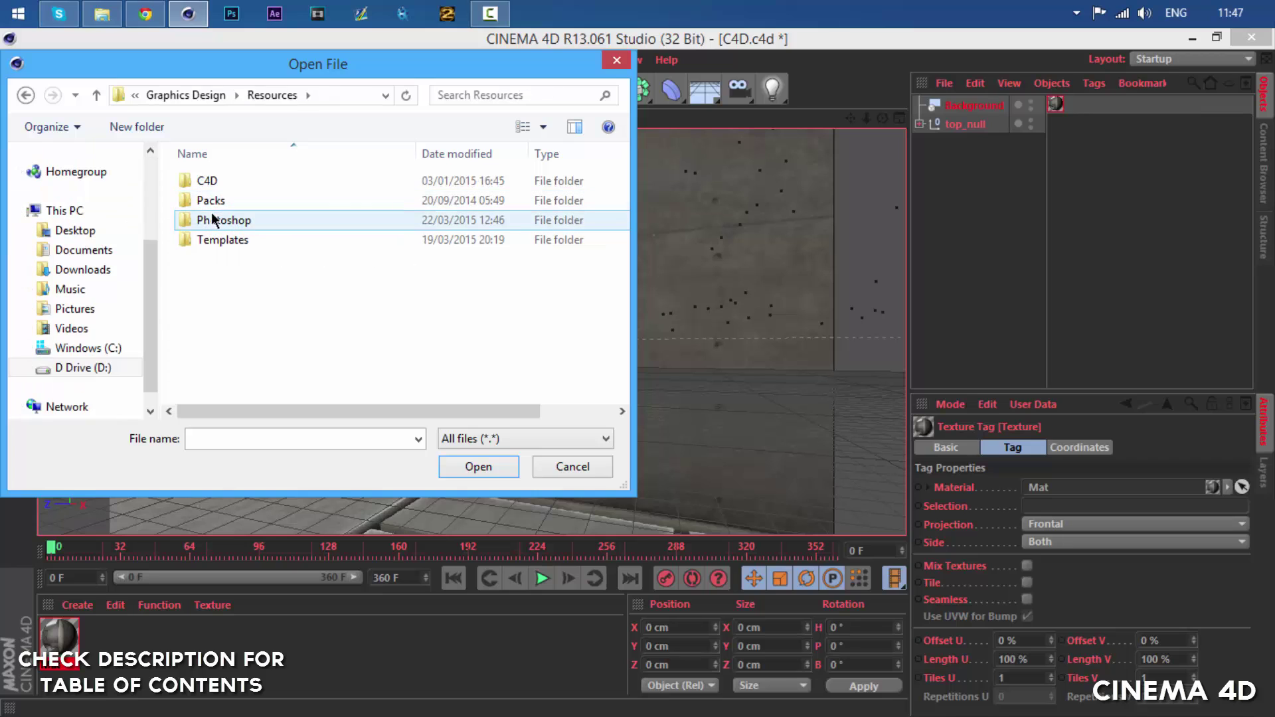
double_click(207, 180)
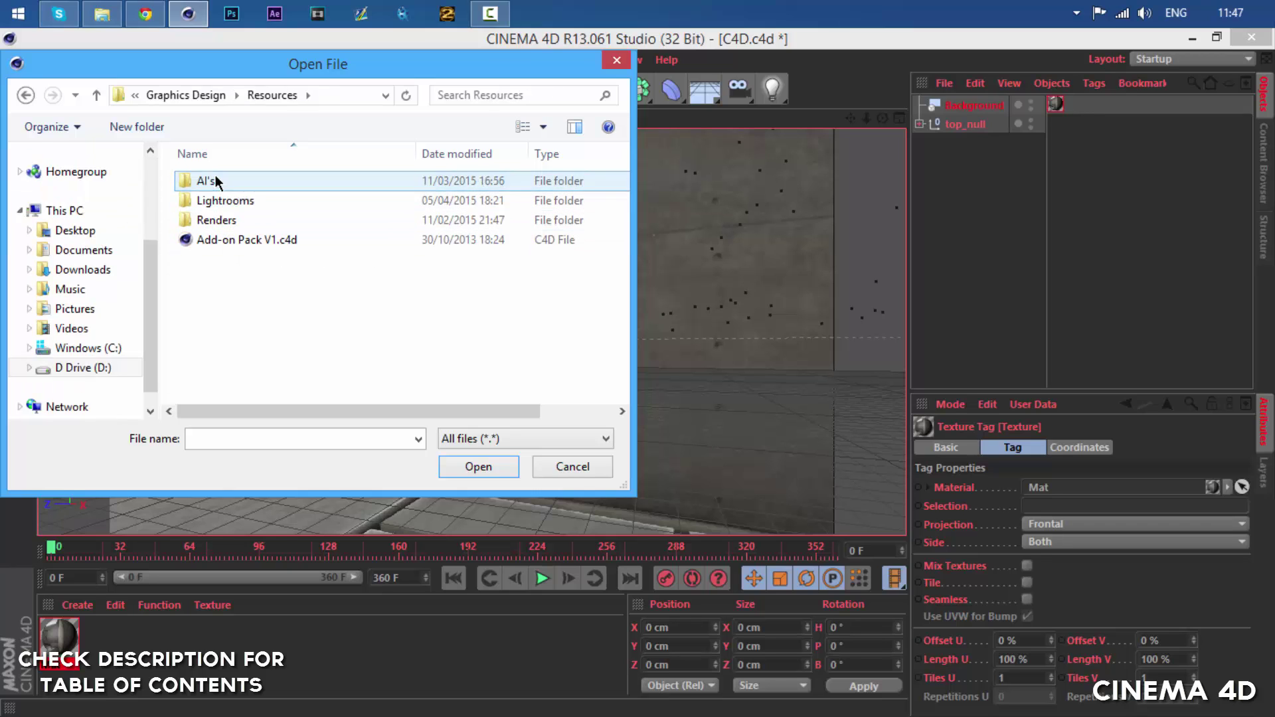
double_click(216, 200)
double_click(218, 200)
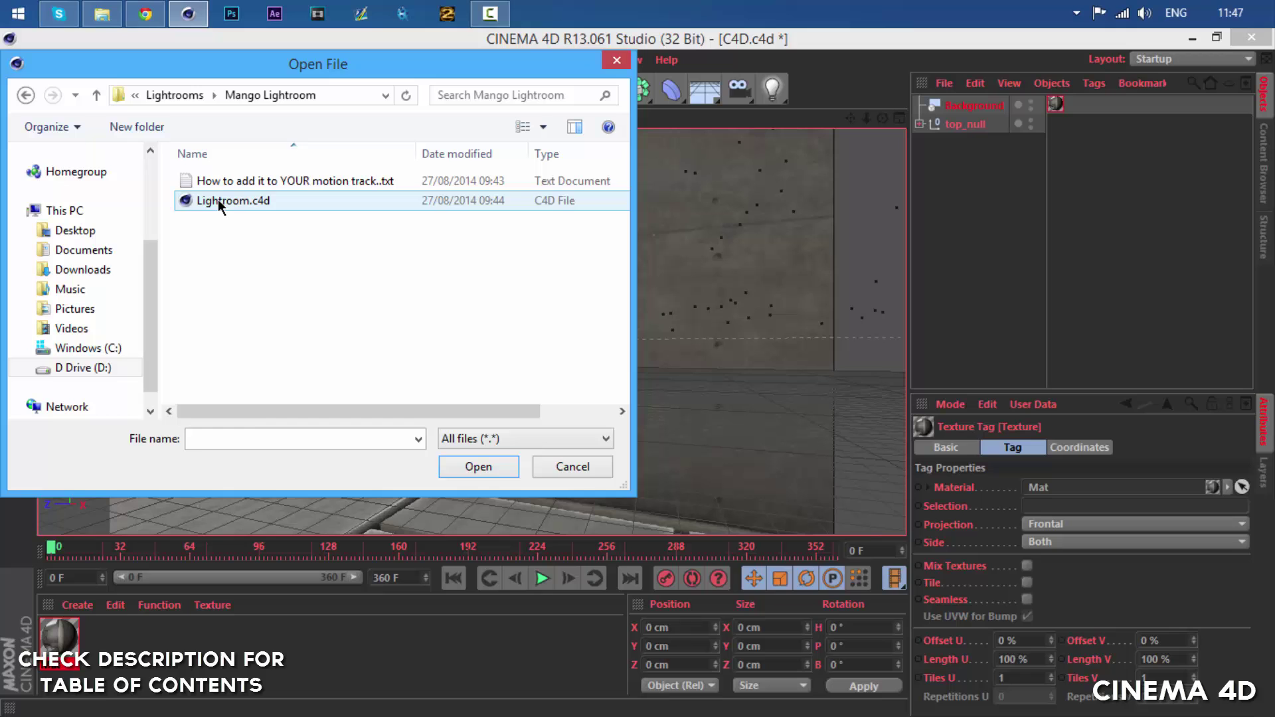
left_click(218, 199)
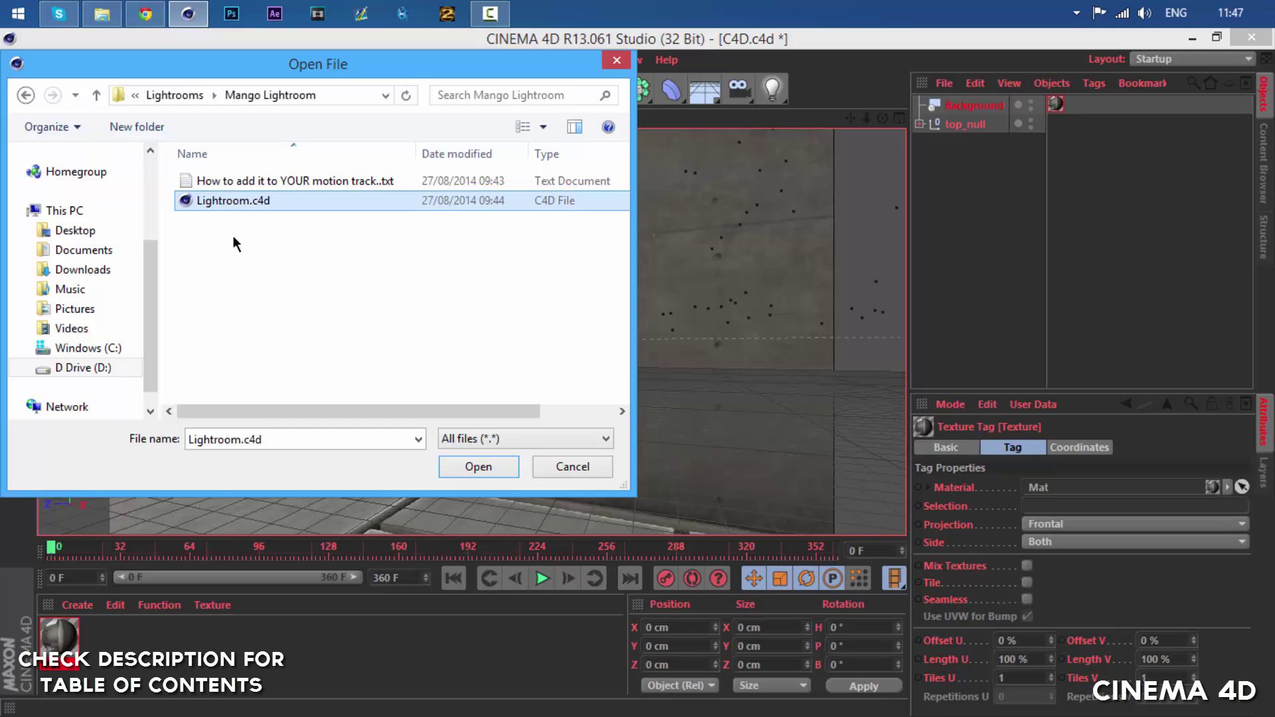
left_click(478, 466)
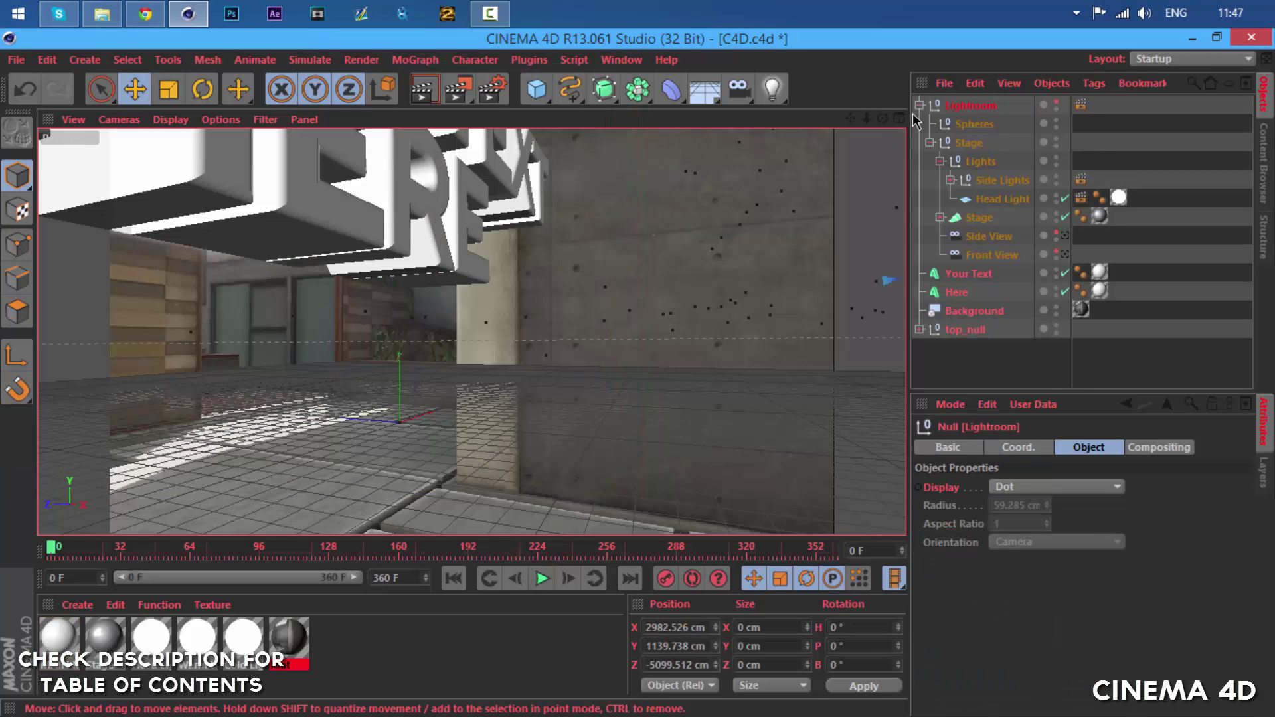
Select Lightroom, Your Text and Here together and, outside the tracked camera's view, scale them down to a fraction of their size.
left_click(919, 105)
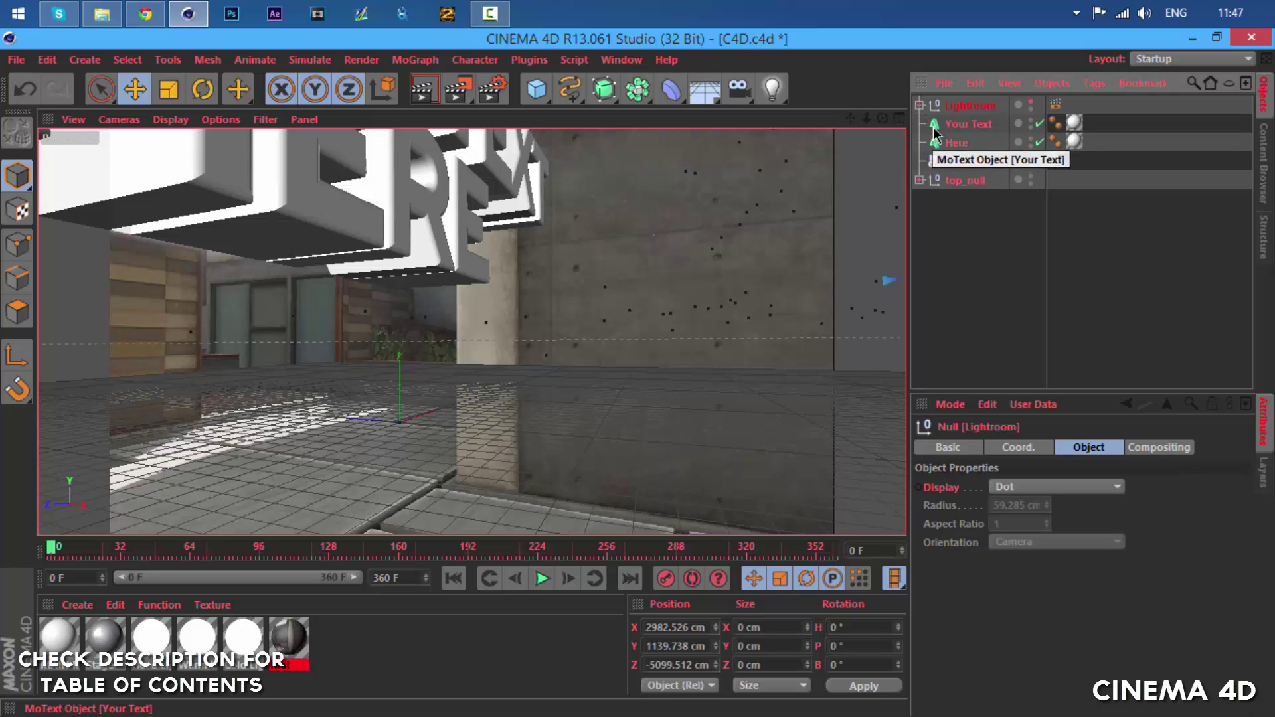
left_click(935, 128)
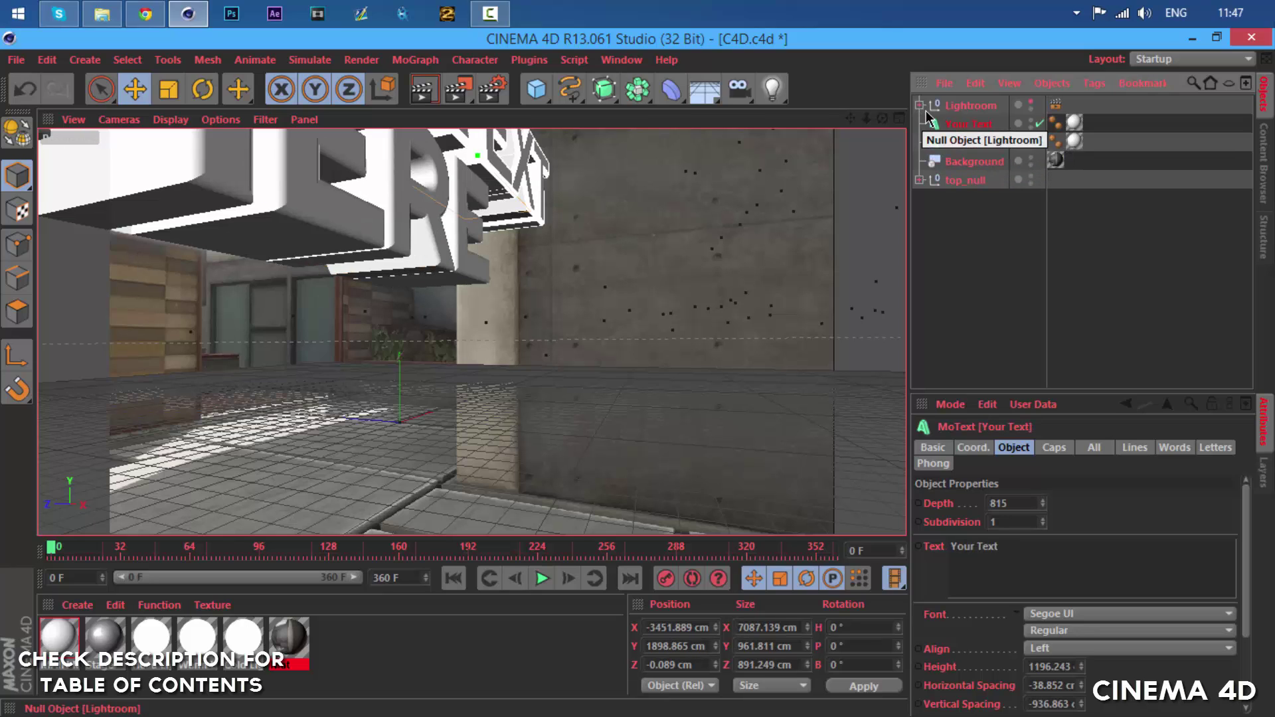
left_click(970, 106)
left_click(938, 145, "shift")
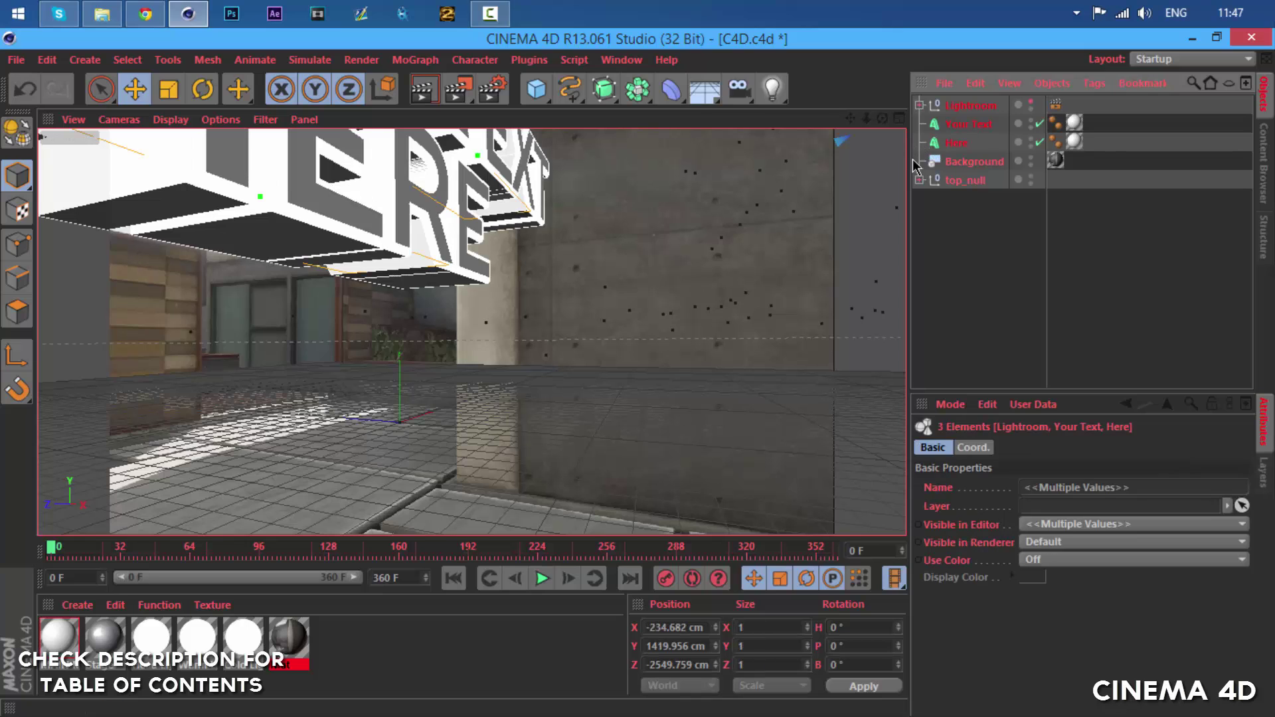
left_click(920, 180)
left_click(1072, 217)
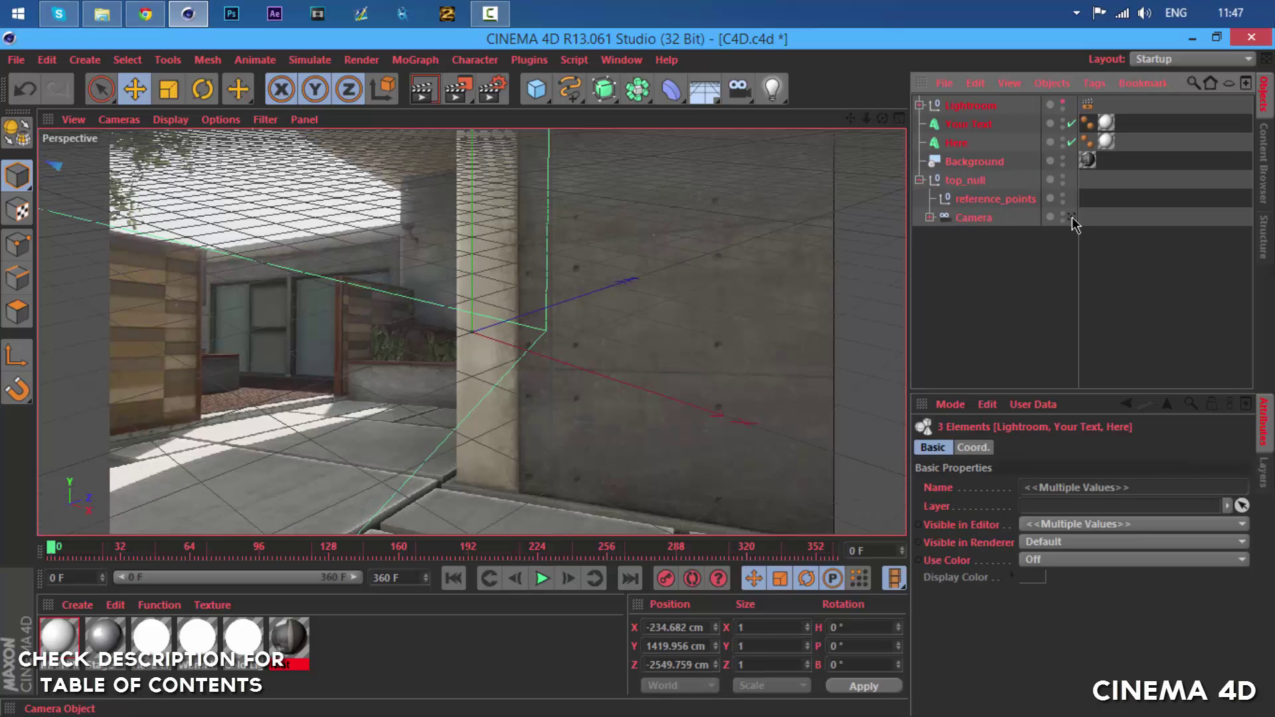
left_click_drag(869, 119, 838, 96)
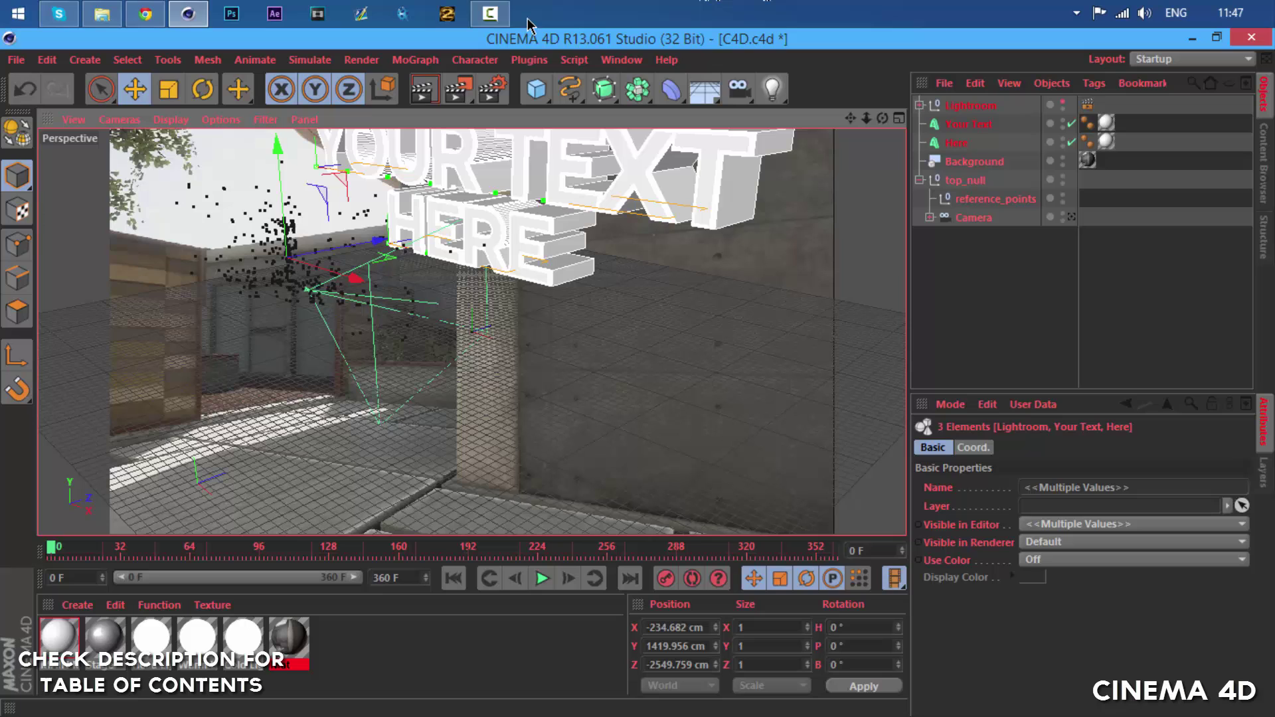
key("t")
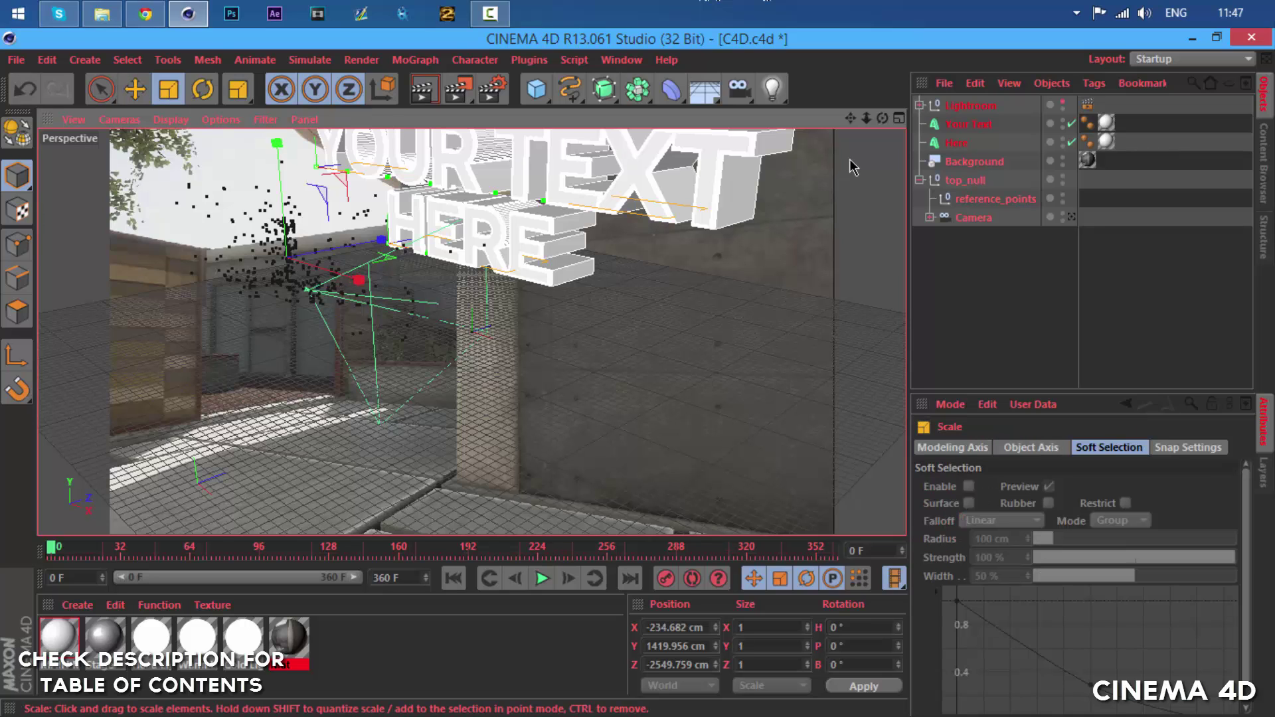
left_click_drag(797, 194, 326, 264)
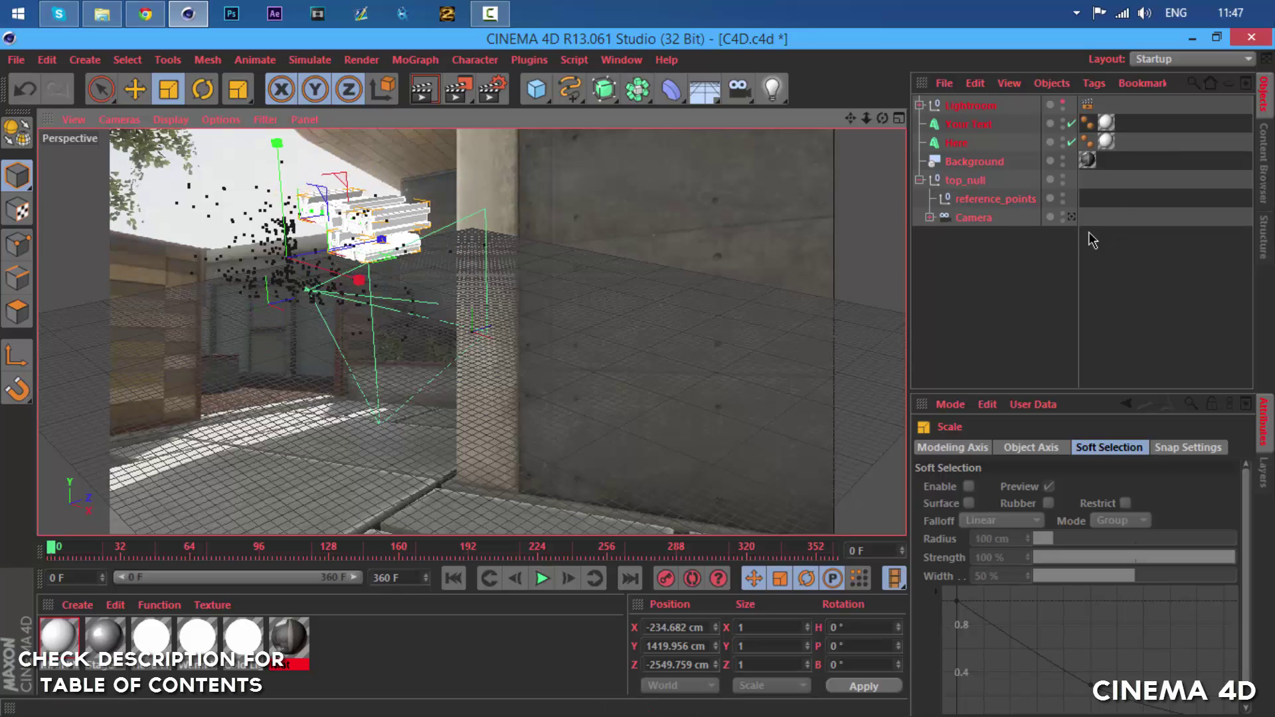
Return to the tracked camera's view and move the selected lightroom and text to about X -606, Y 418, Z -1614 cm.
left_click(1071, 217)
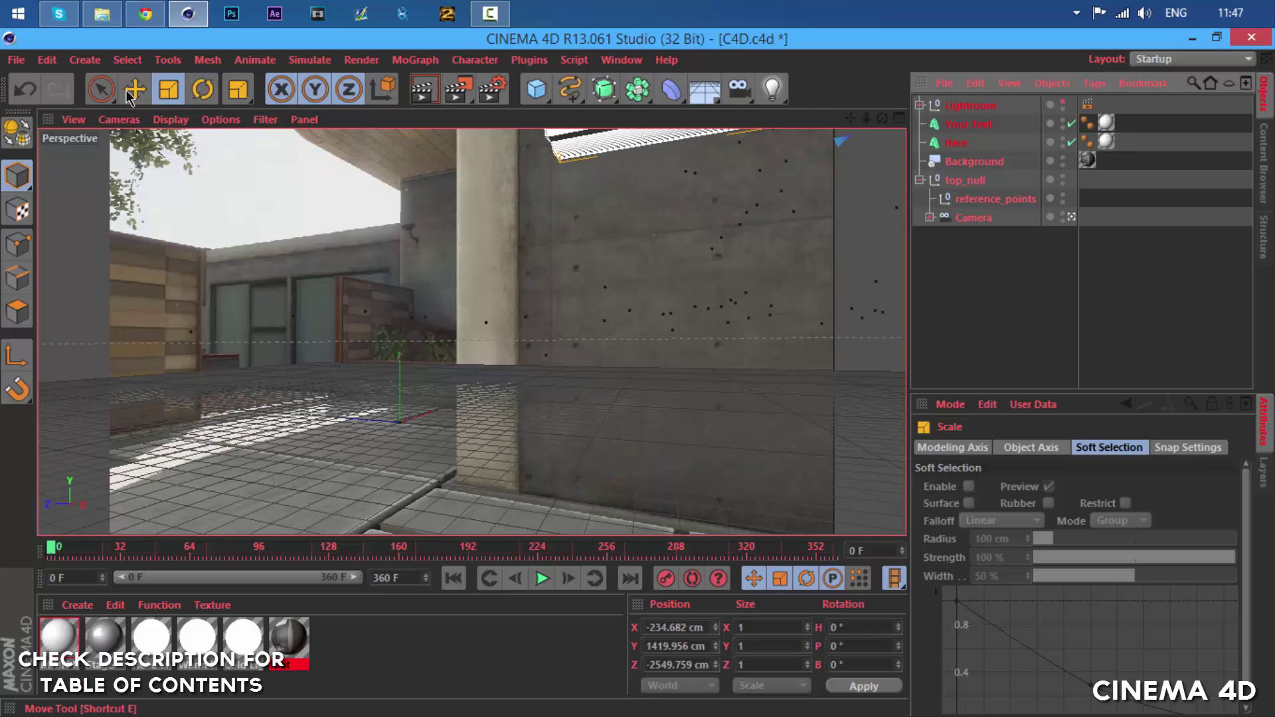
key("e")
left_click_drag(730, 188, 0, 716)
left_click_drag(286, 524, 627, 347)
left_click_drag(789, 224, 463, 390)
Rotate the selected lightroom and text to about 263.4° heading and 7.2° pitch so the text faces the camera.
key("r")
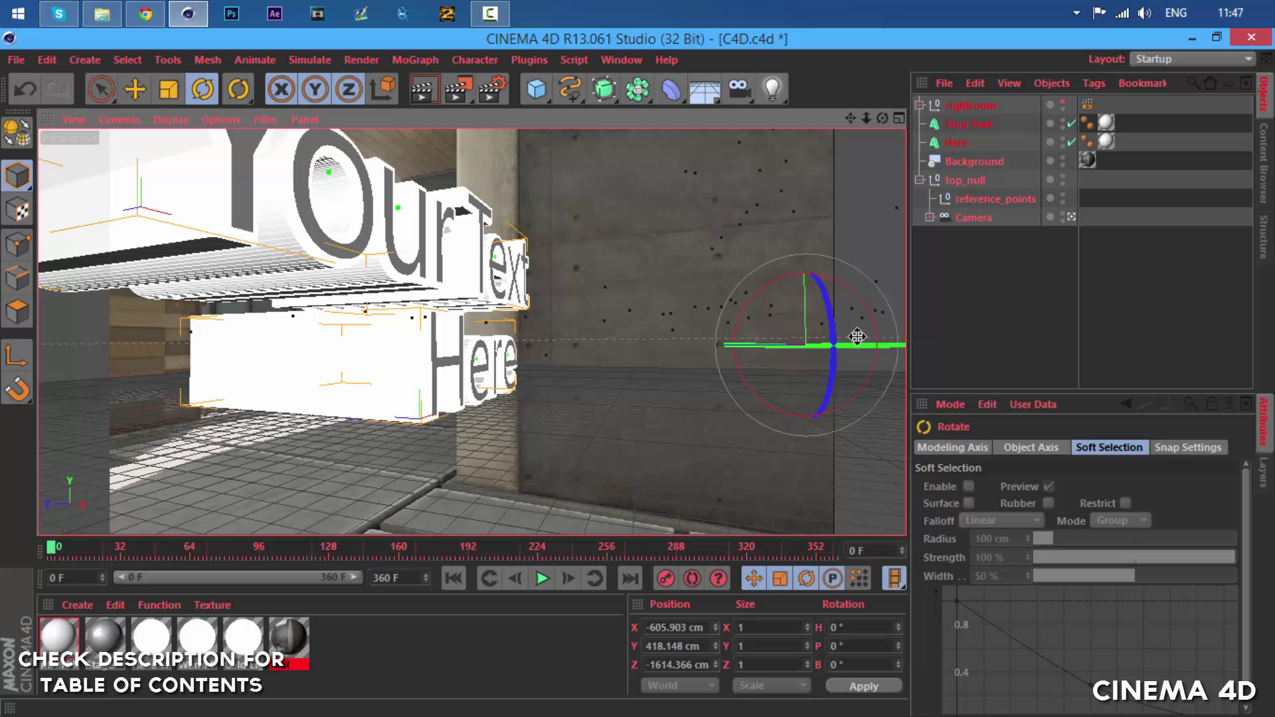
left_click_drag(860, 344, 647, 398)
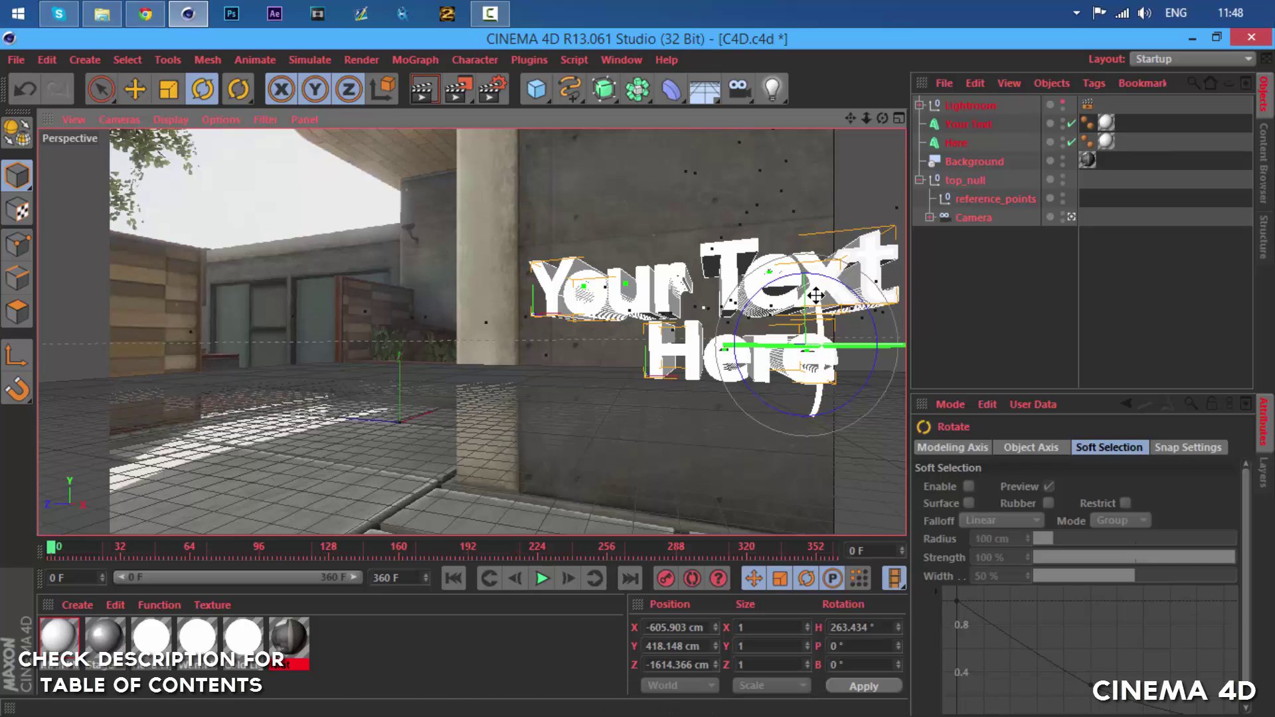
left_click_drag(815, 295, 742, 300)
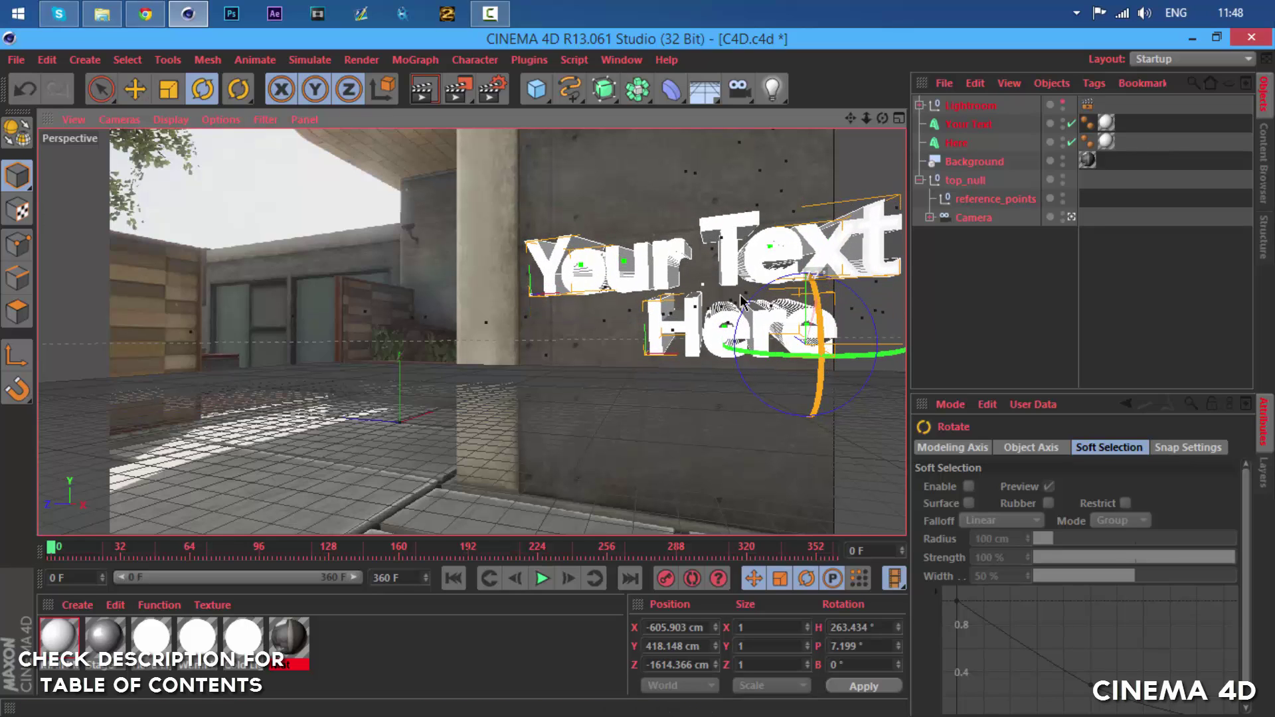
Move the selected lightroom and text to about X -361, Z 513 cm and scrub to frame 226 to check the placement.
left_click(134, 91)
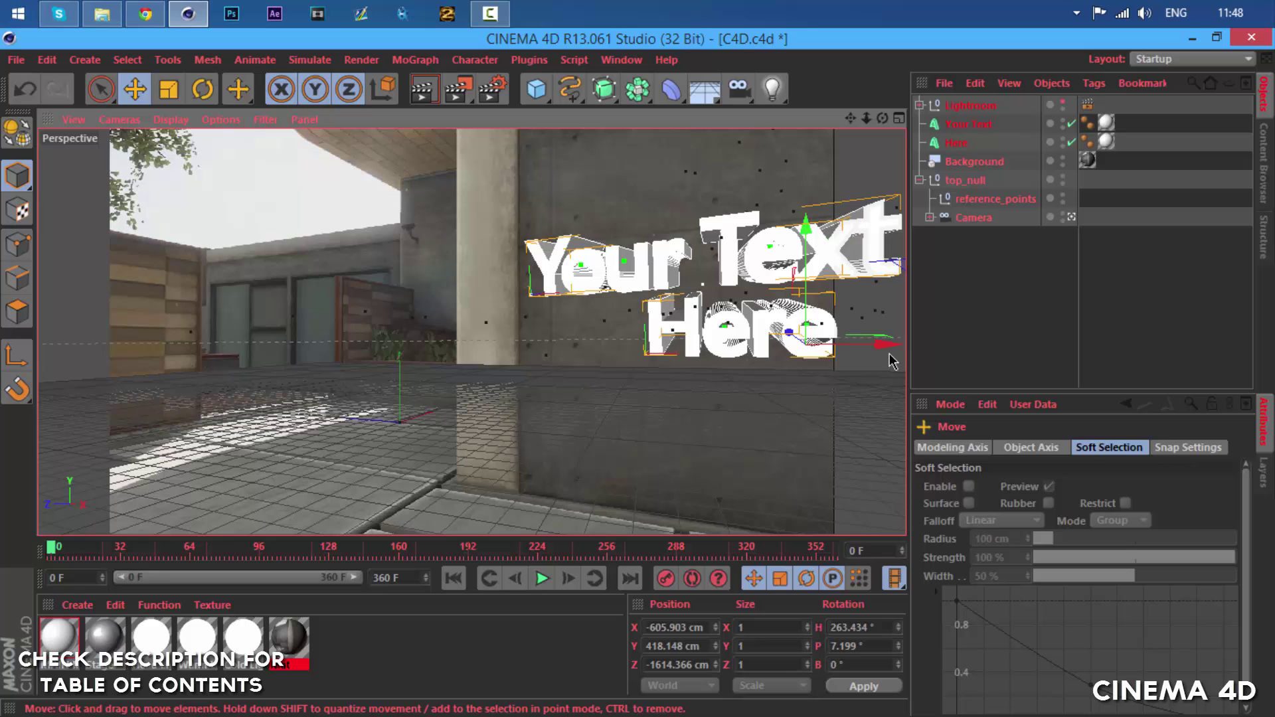
left_click_drag(889, 352, 319, 331)
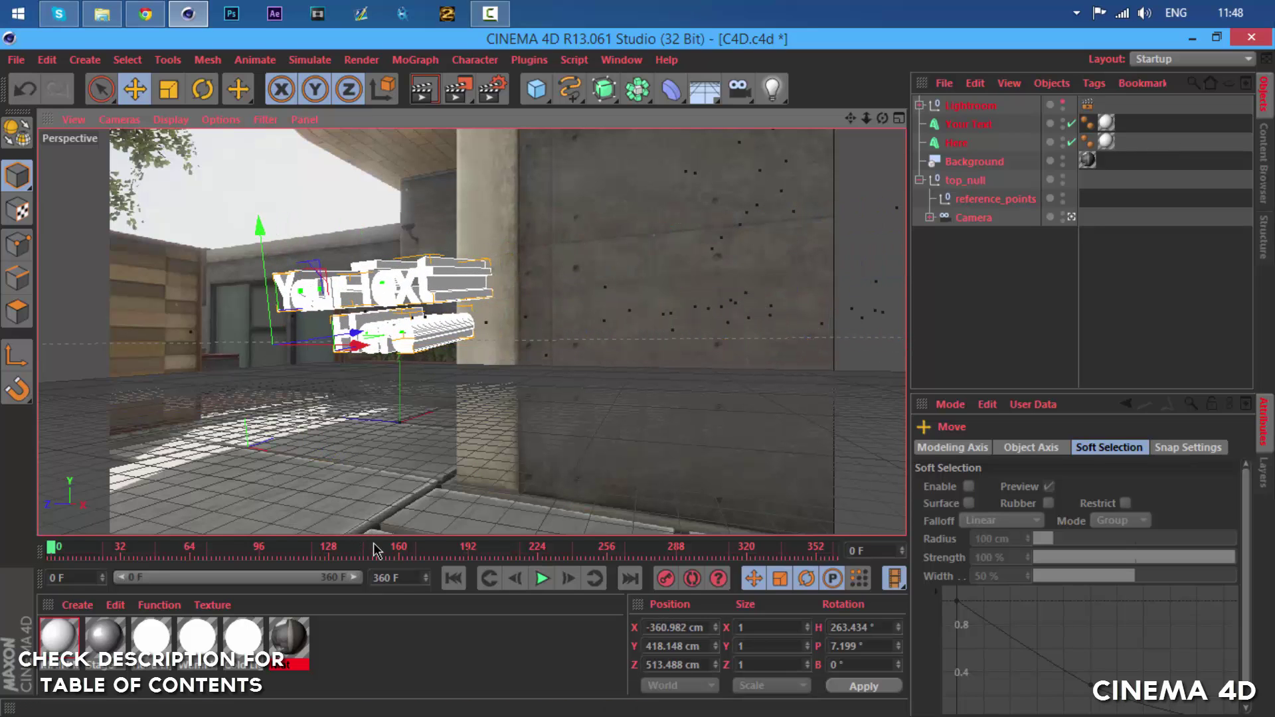
left_click_drag(380, 549, 544, 562)
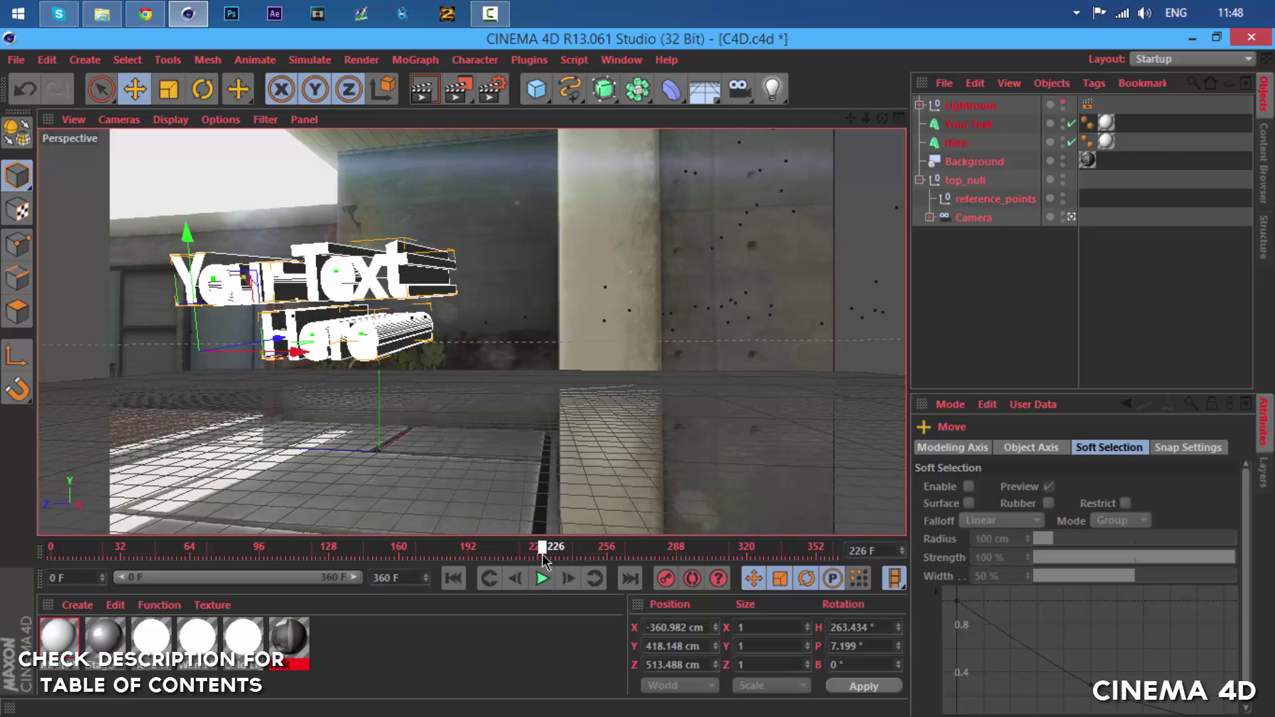
Rotate the selected lightroom and text to about 273° heading, 1.2° pitch and 358.8° bank.
left_click(202, 89)
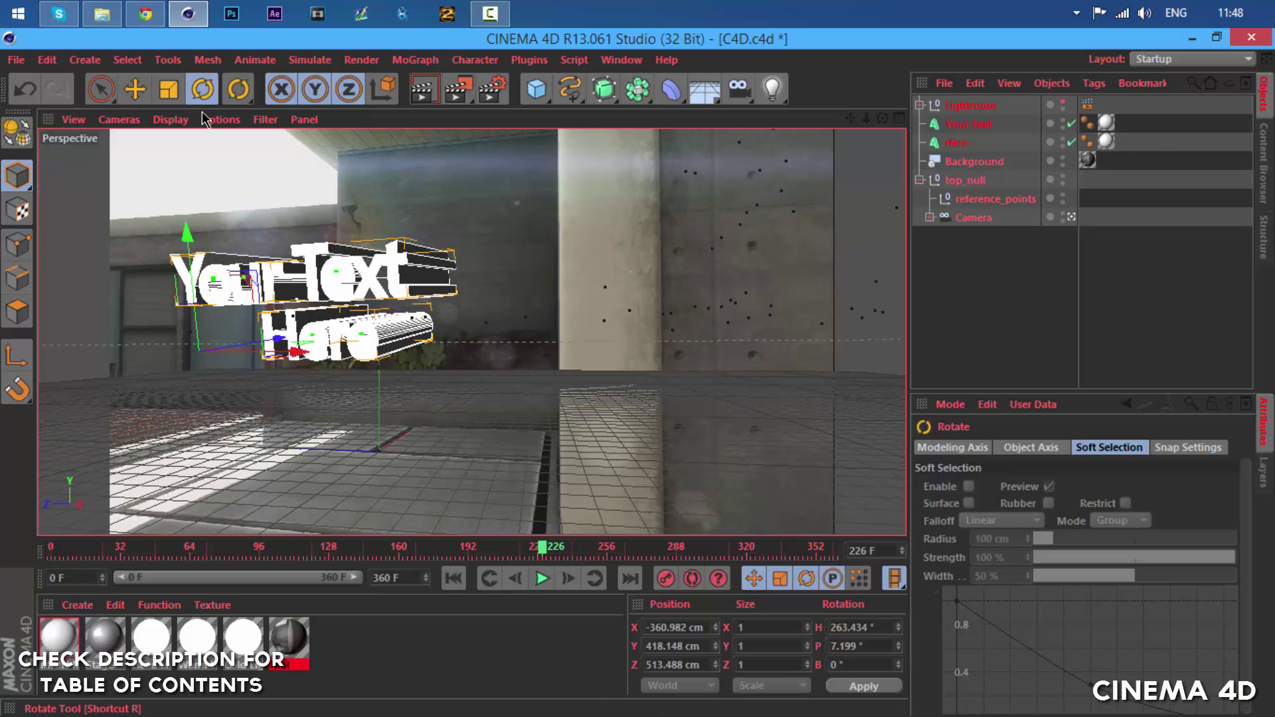
left_click_drag(196, 362, 215, 361)
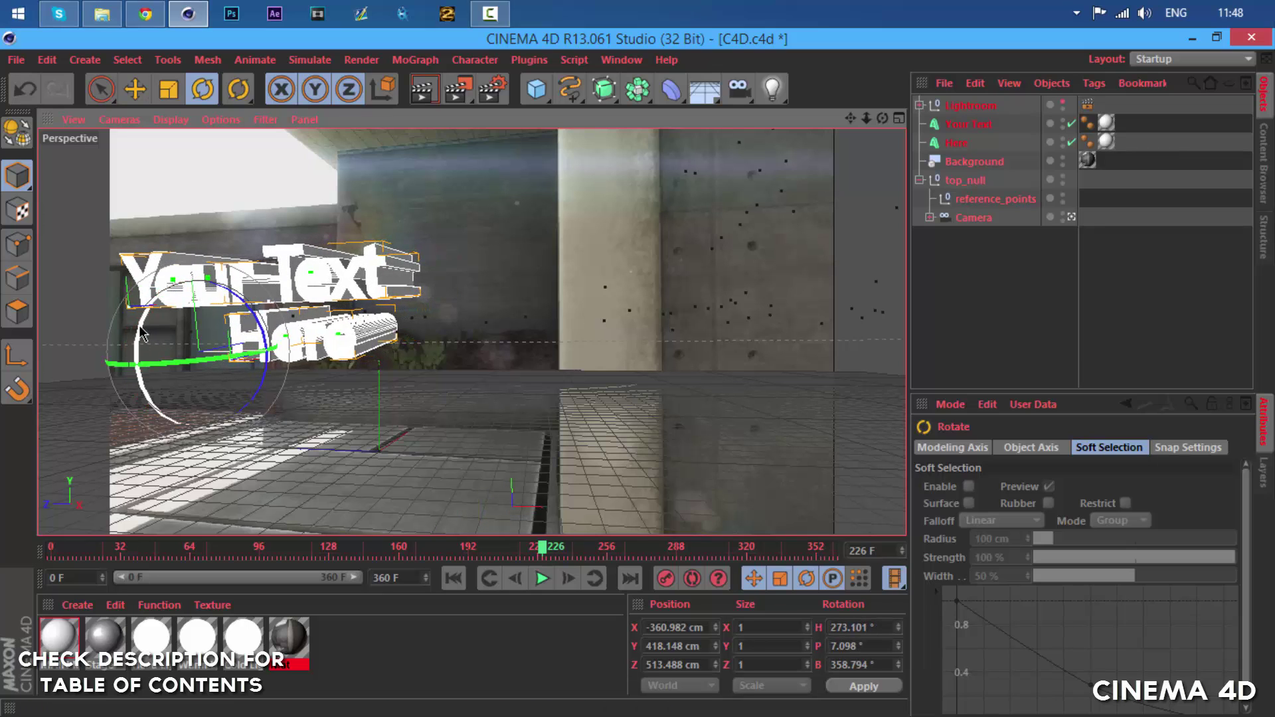
left_click_drag(137, 337, 140, 330)
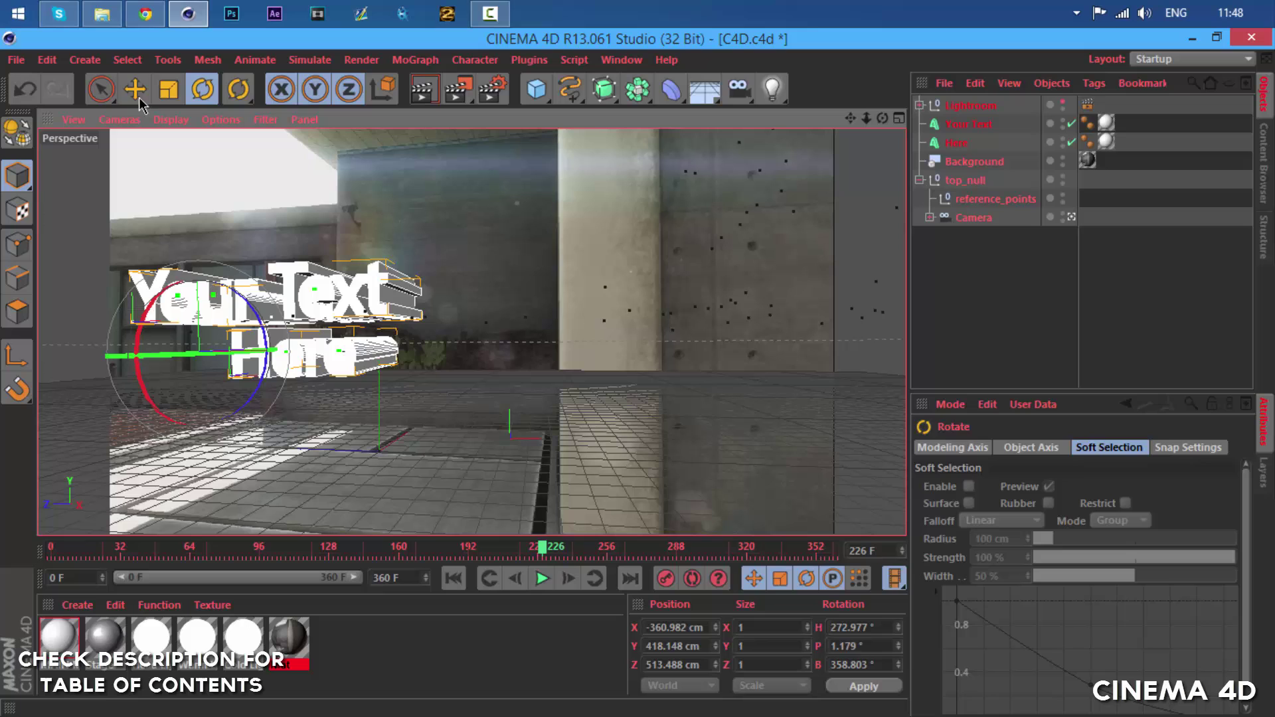
Move the selected lightroom and text to about X -852, Y 424, Z -329 cm and adjust their bank to about 358.7°.
key("e")
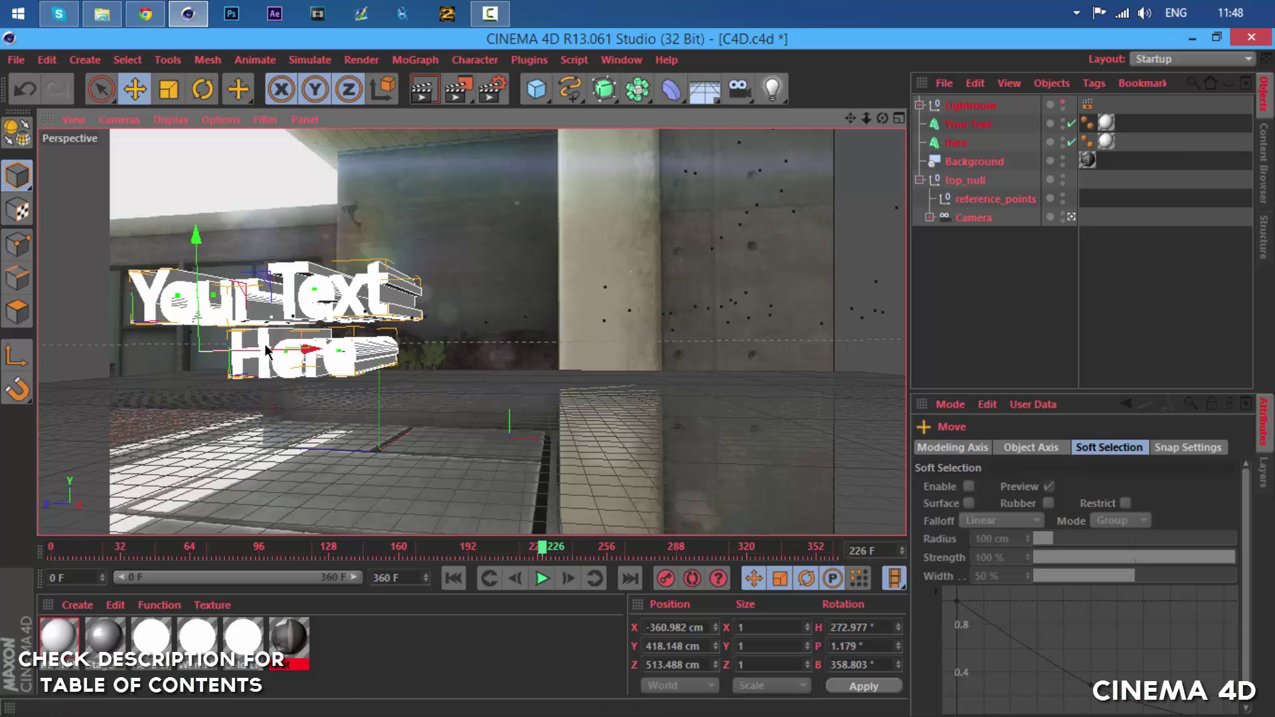
left_click_drag(264, 350, 484, 362)
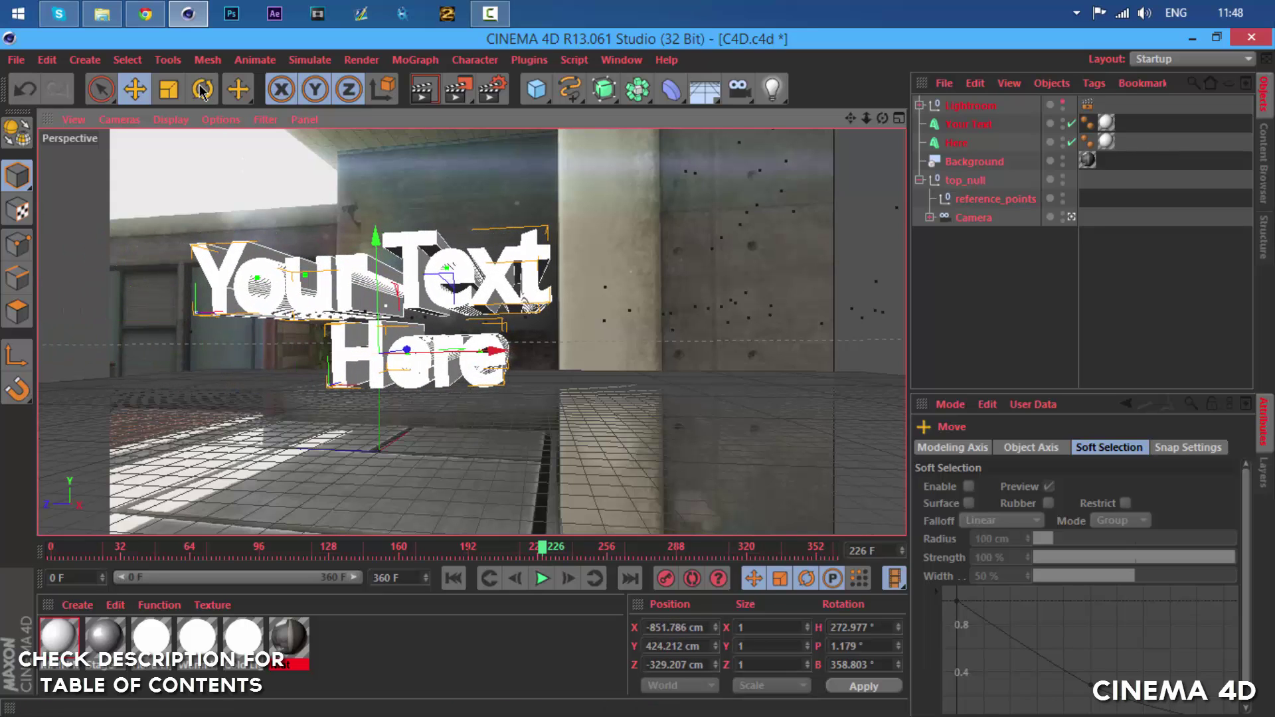
key("r")
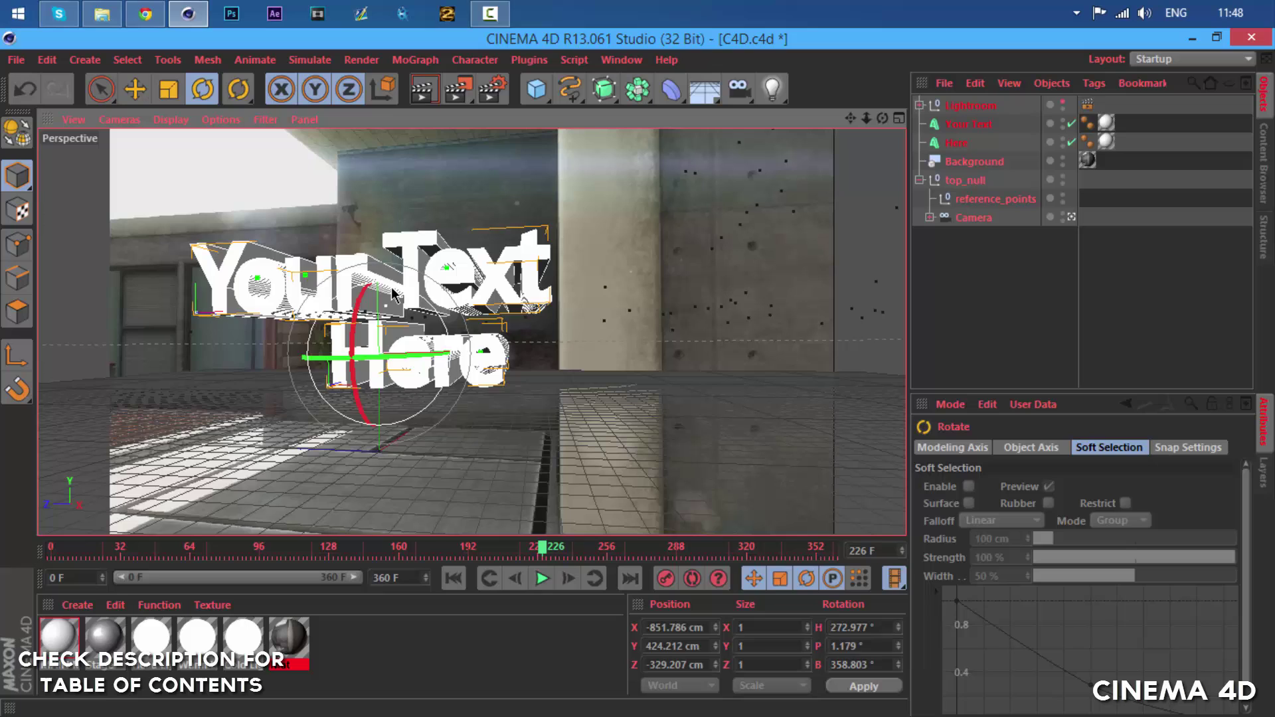
left_click_drag(392, 288, 392, 287)
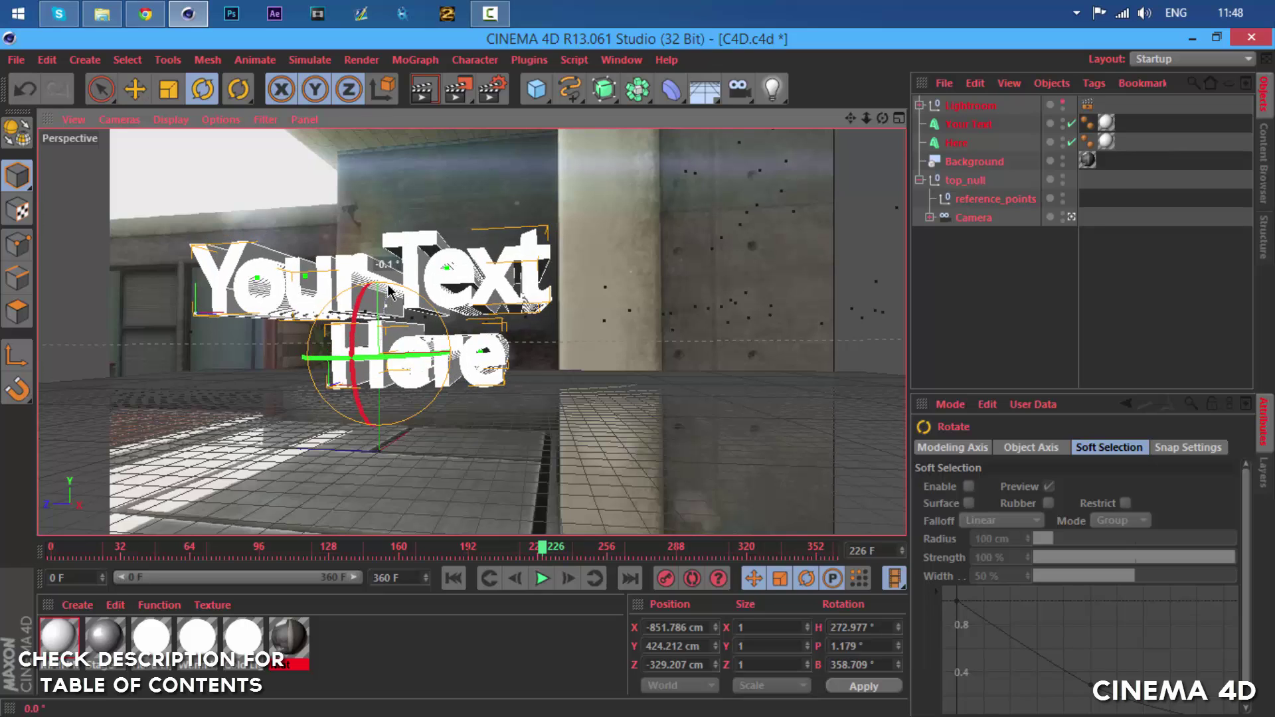
Change the text of the Your Text object to "motion" and of the Here object to "track".
left_click(943, 125)
left_click(943, 145, "ctrl")
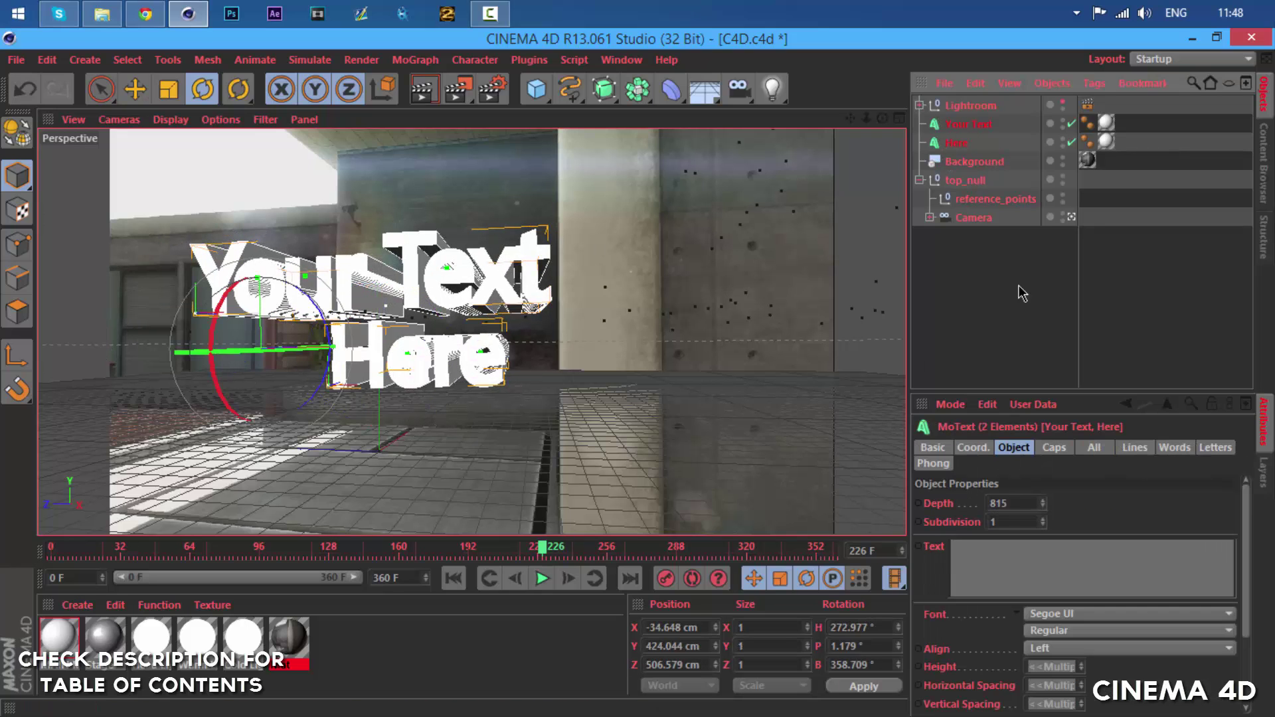
left_click(943, 143)
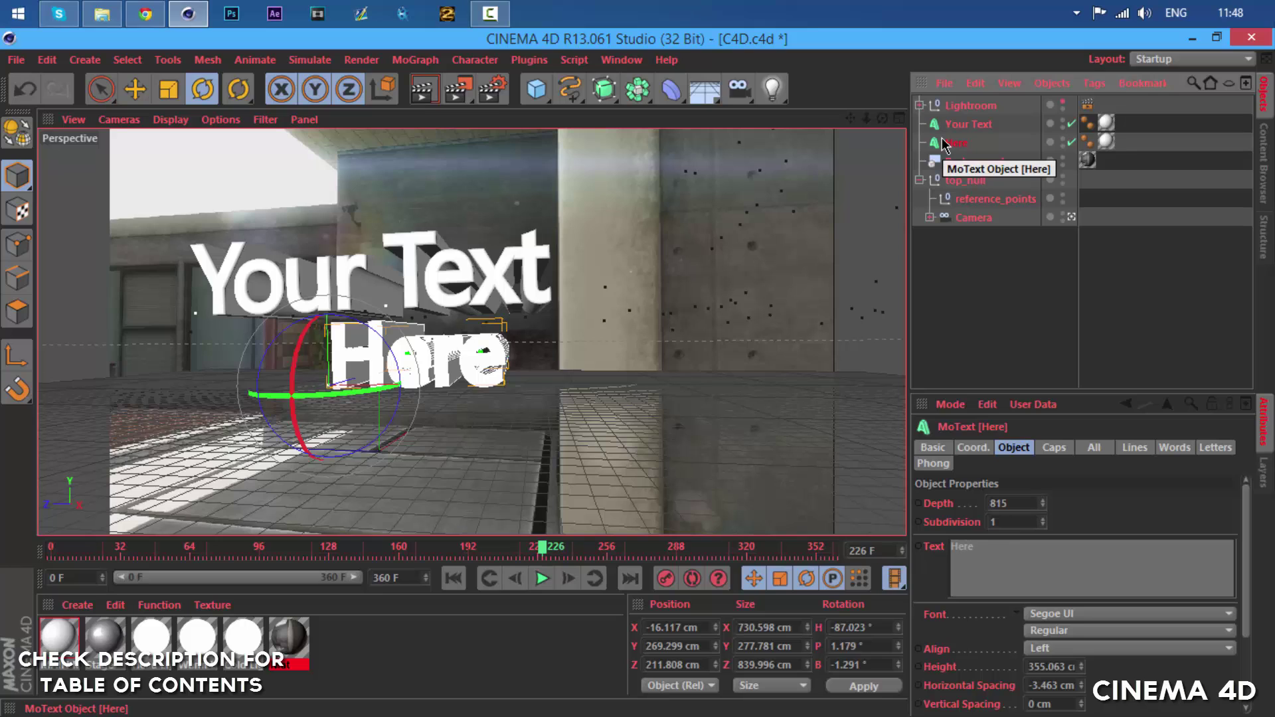
left_click(953, 126)
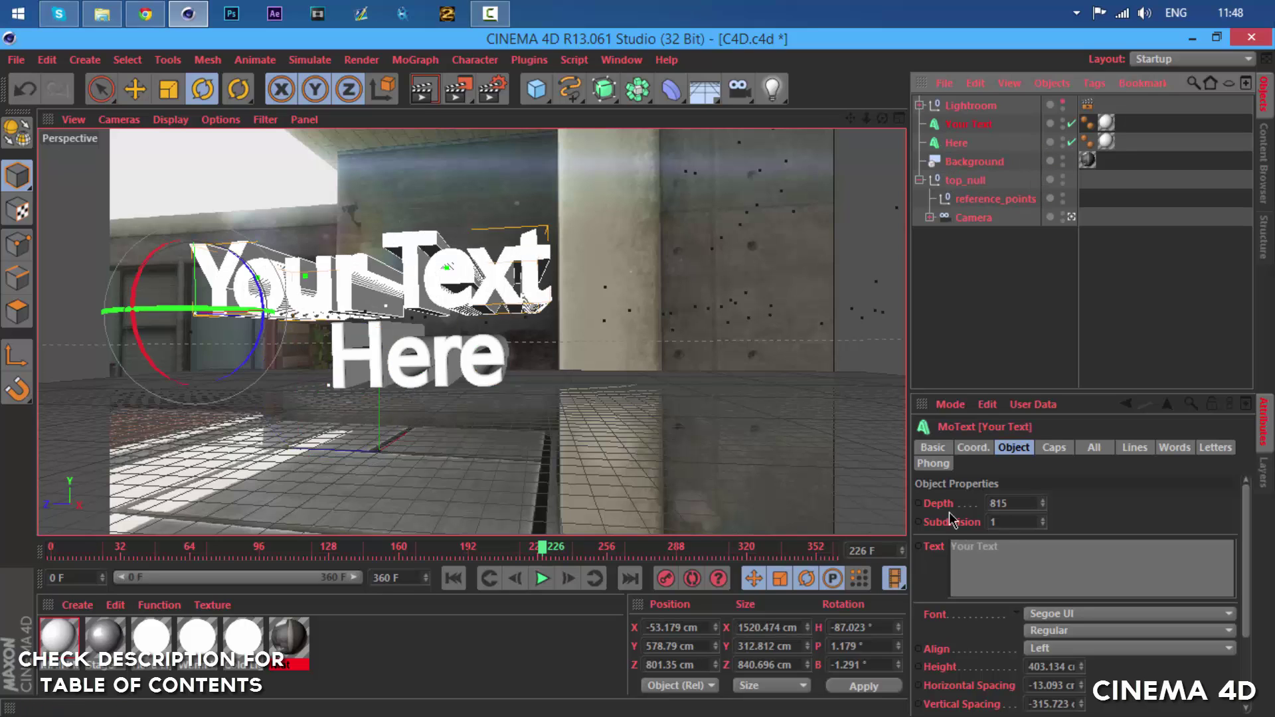
left_click(1027, 551)
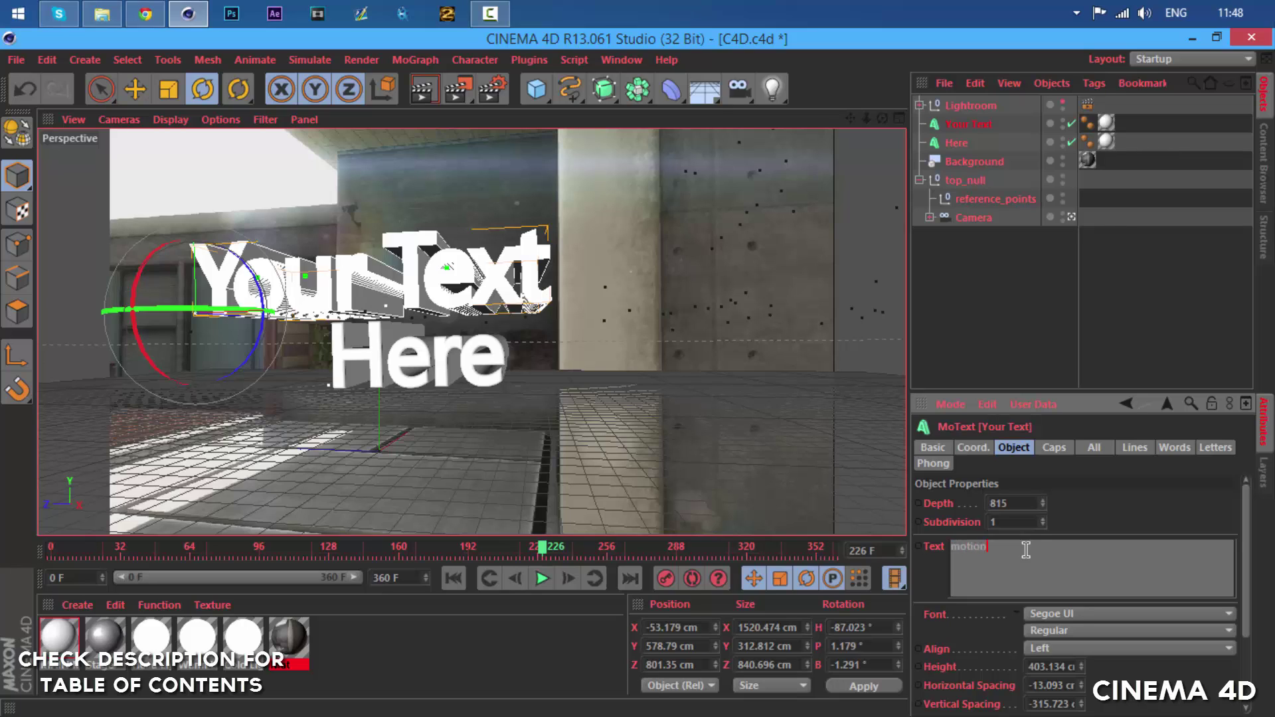
left_click(957, 144)
double_click(1087, 548)
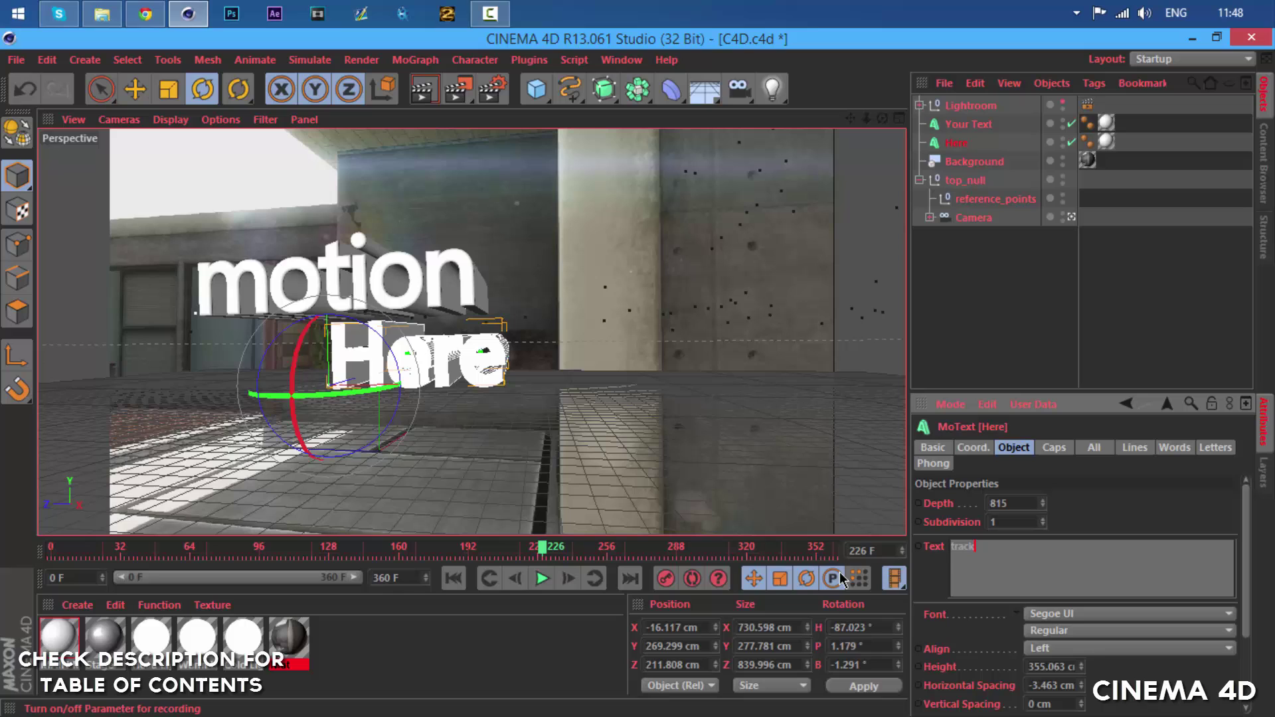
Select both text objects together and set their style to Bold Italic and their alignment to Middle.
left_click(954, 127, "ctrl")
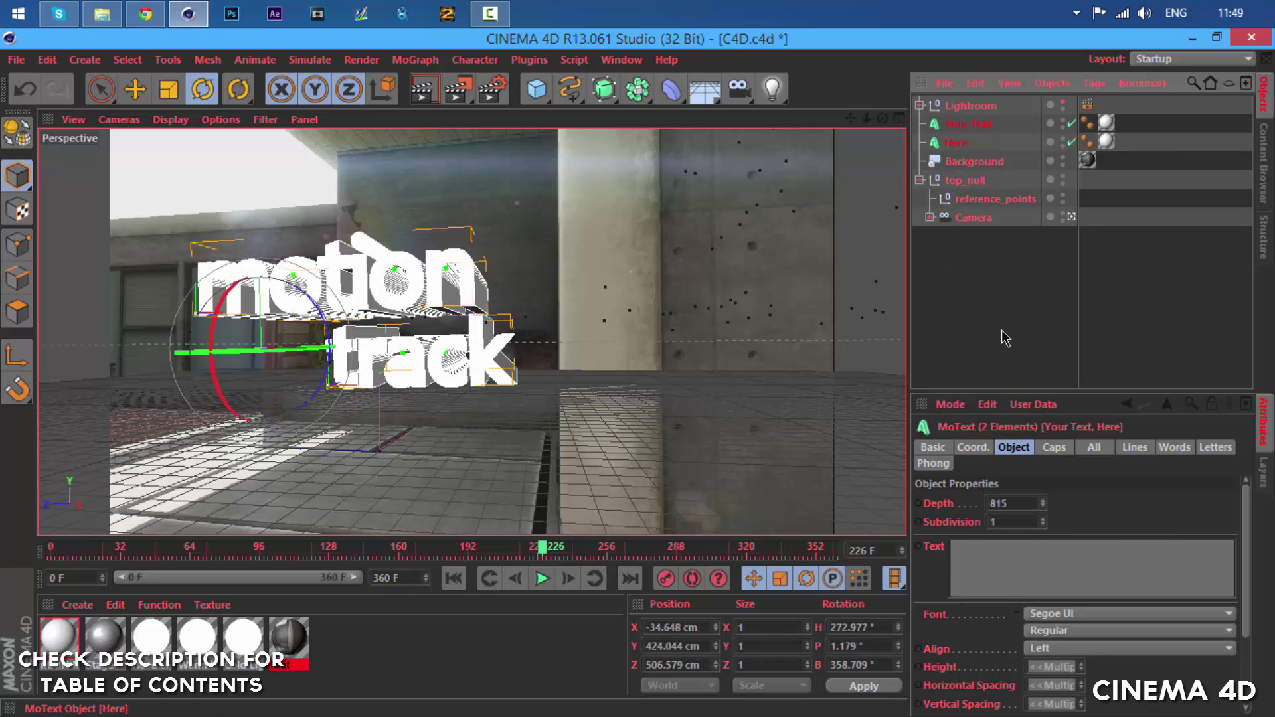
left_click(1050, 632)
left_click(1040, 637)
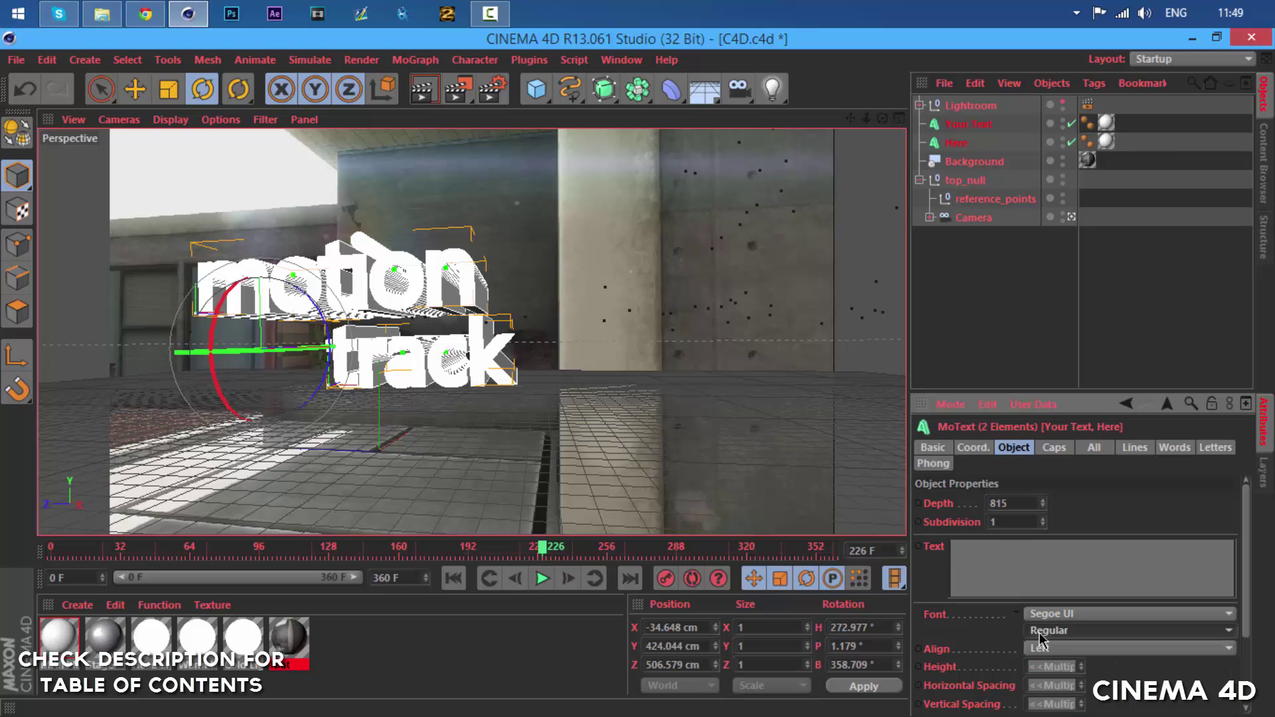
left_click(1040, 635)
left_click(1011, 646)
left_click(1046, 636)
left_click(1043, 650)
left_click(1043, 649)
left_click(1029, 667)
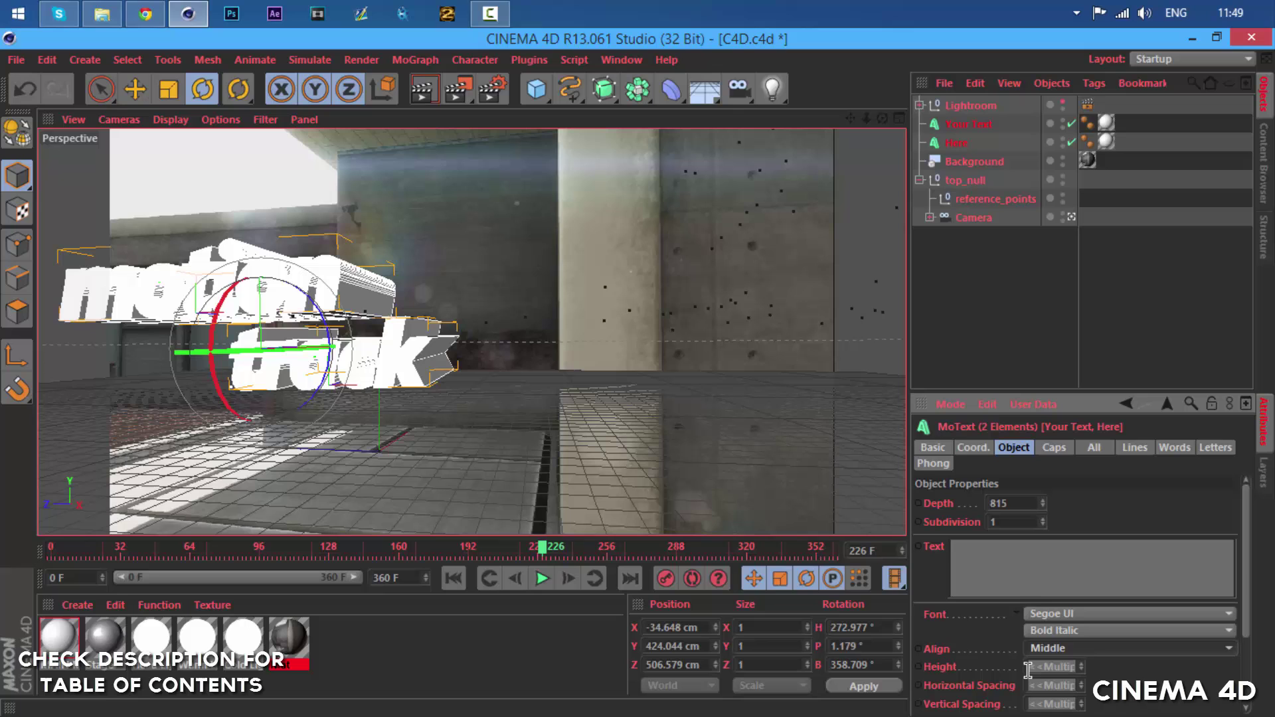
Set both text objects to the TYPOGRAPH PRO ExtraBold font with a depth of 120.
left_click(1061, 612)
scroll(1062, 606, "down", 15)
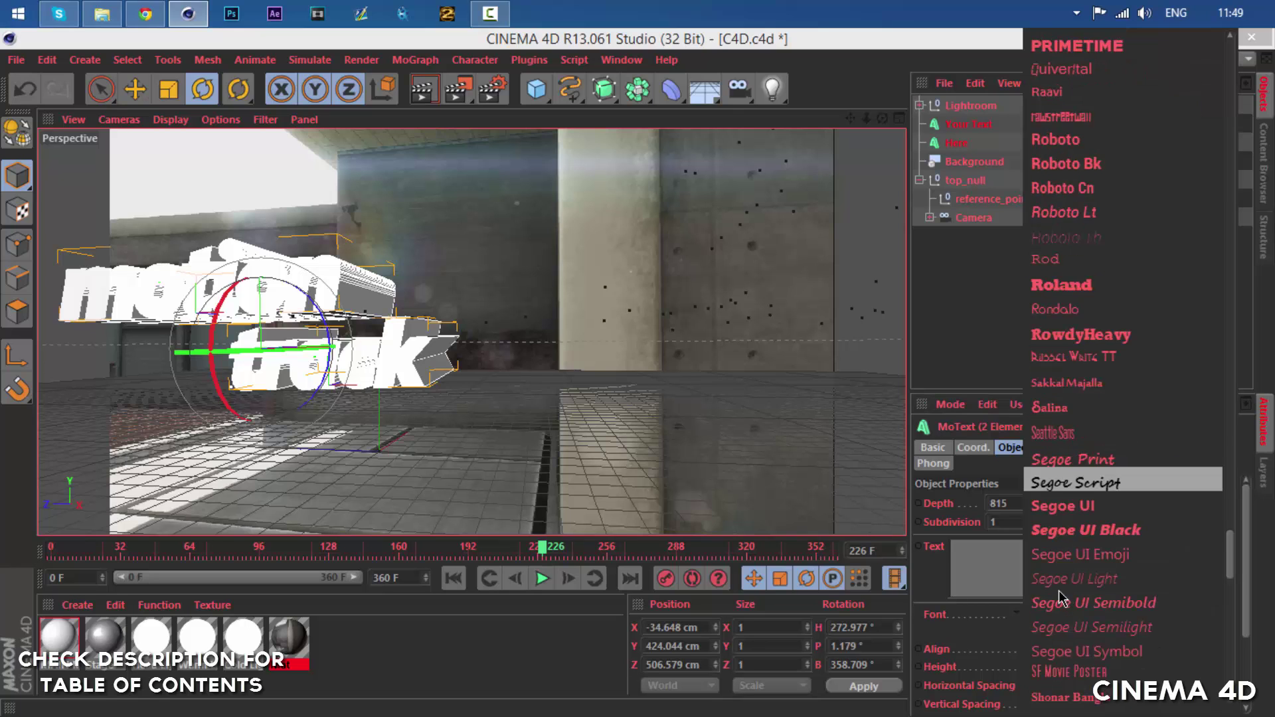
left_click(1066, 640)
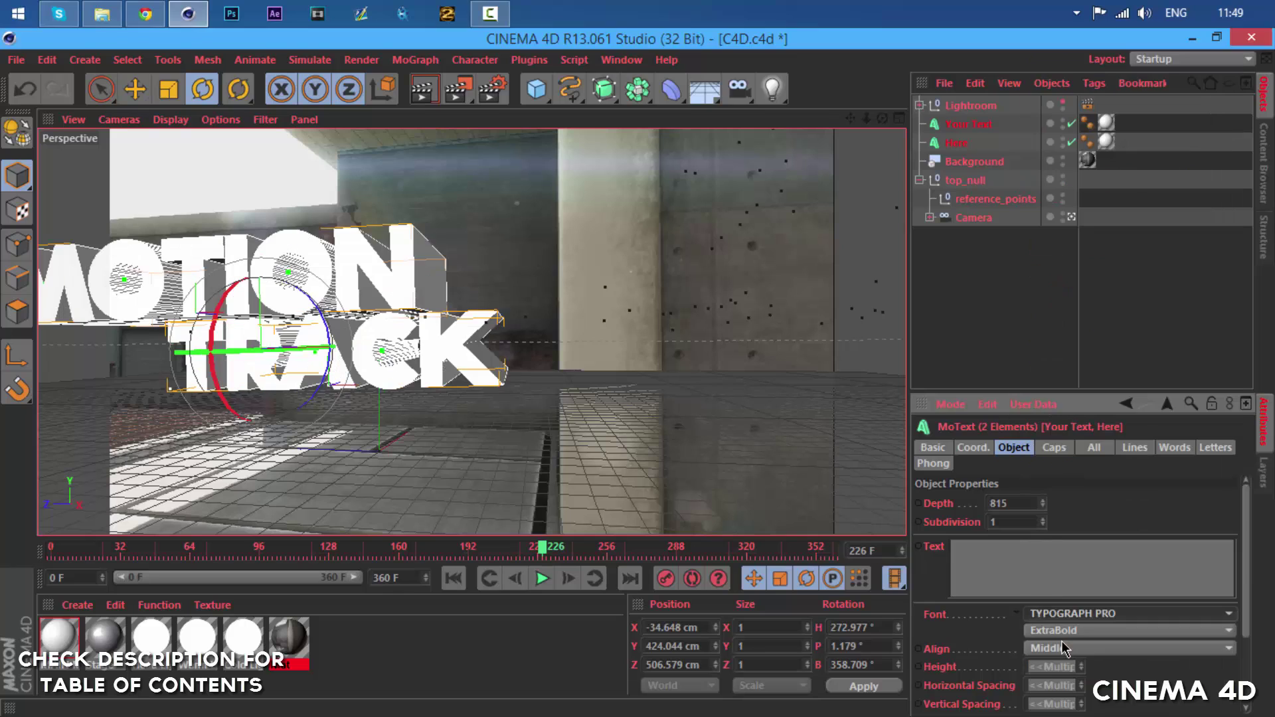
left_click(1017, 502)
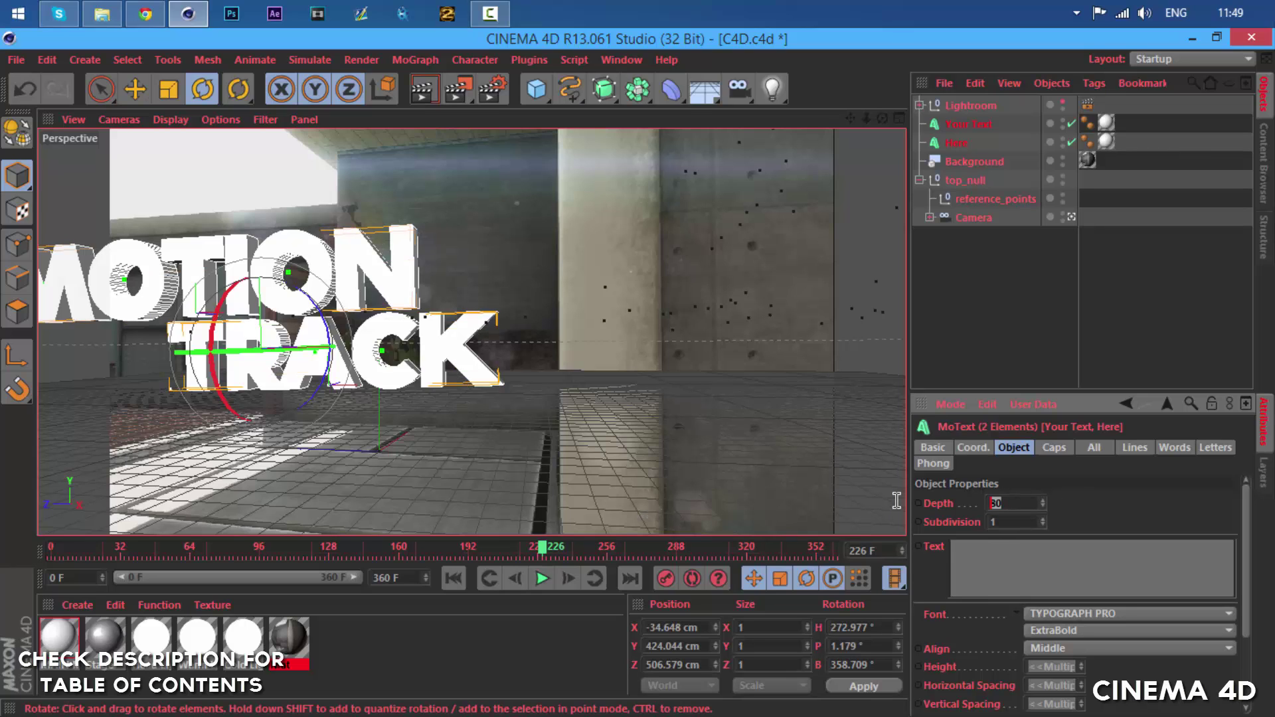
type("0")
key("Return")
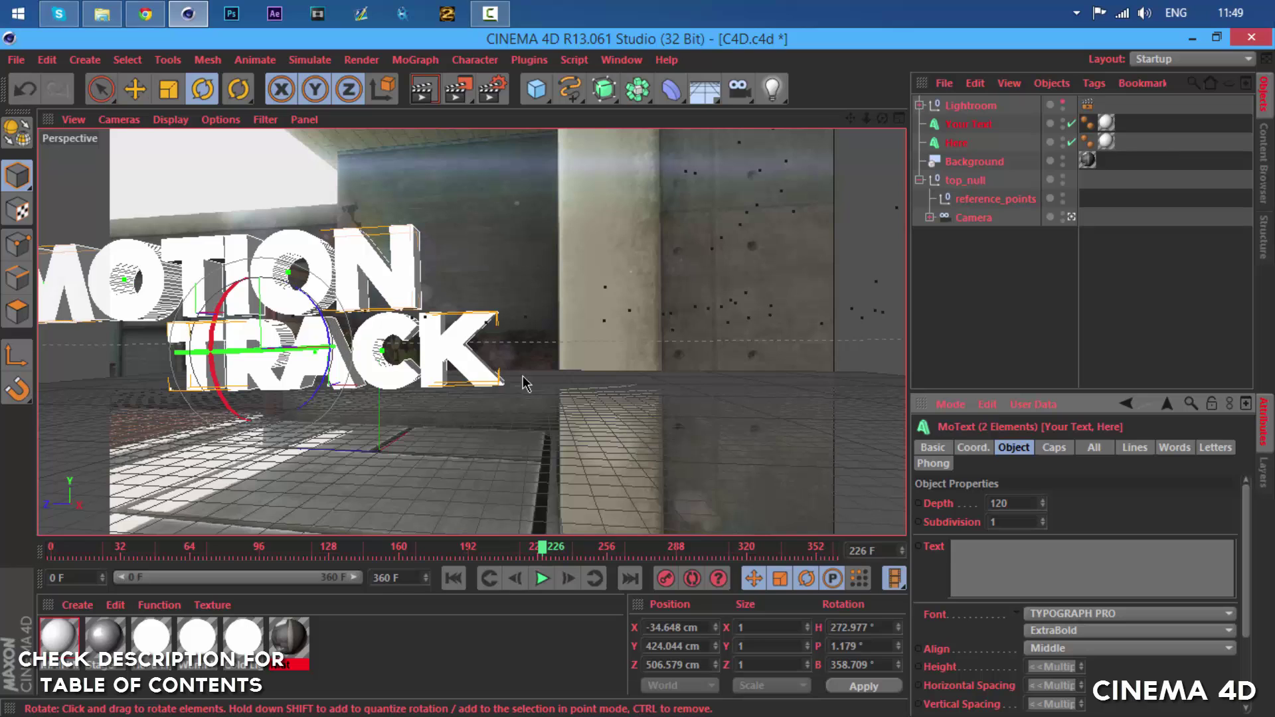
Scale Lightroom, Your Text and Here down together to roughly half size and move them to about X -817, Y 431, Z -652 cm.
left_click(170, 94)
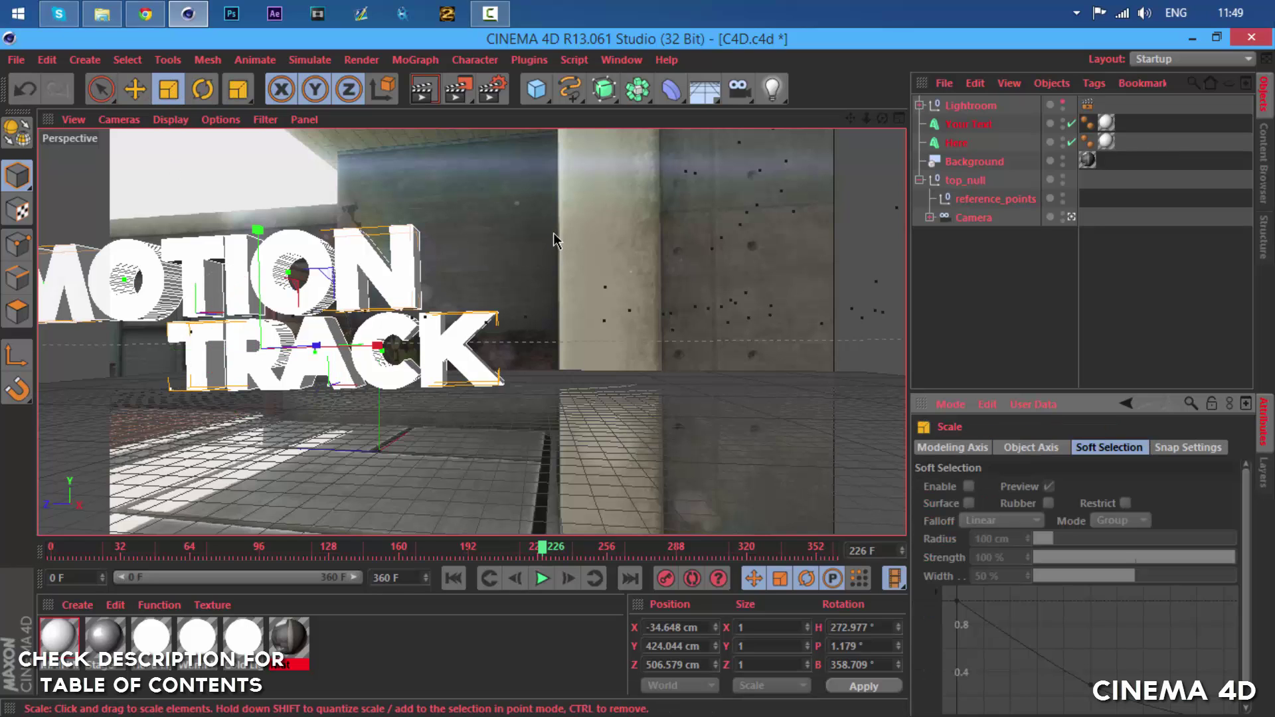
left_click(971, 105)
left_click(950, 143, "shift")
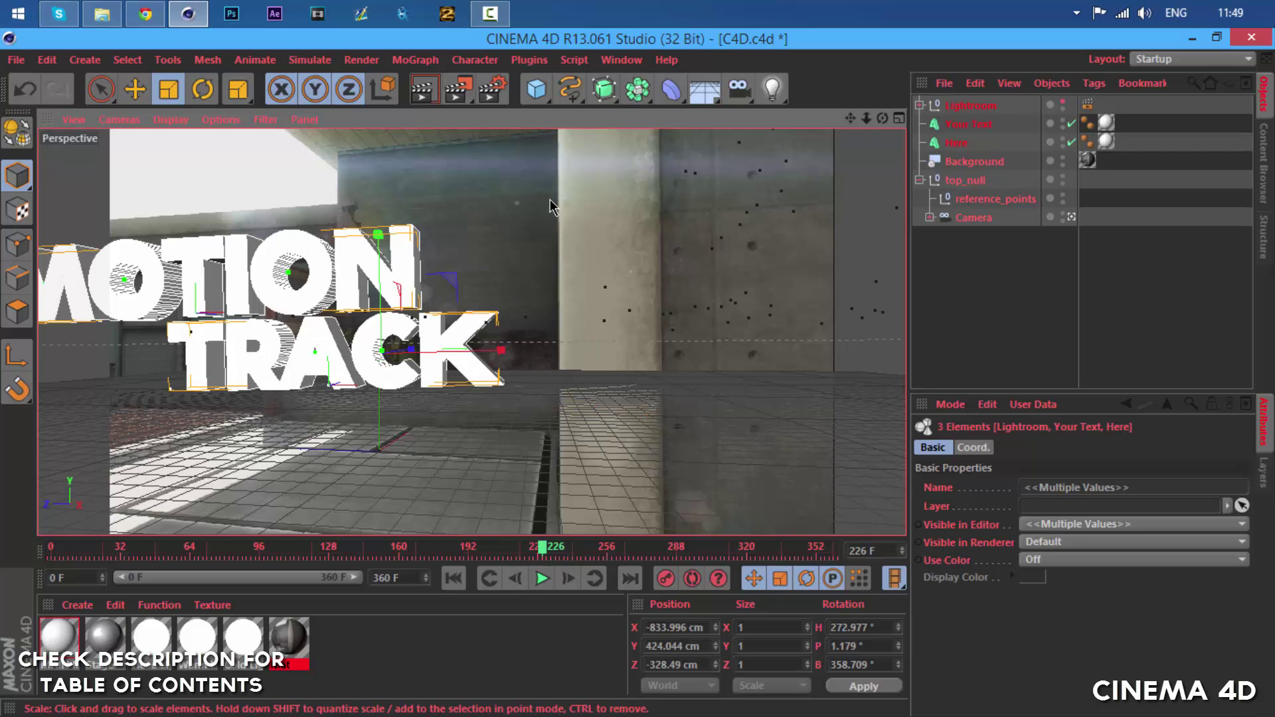
left_click_drag(538, 205, 91, 367)
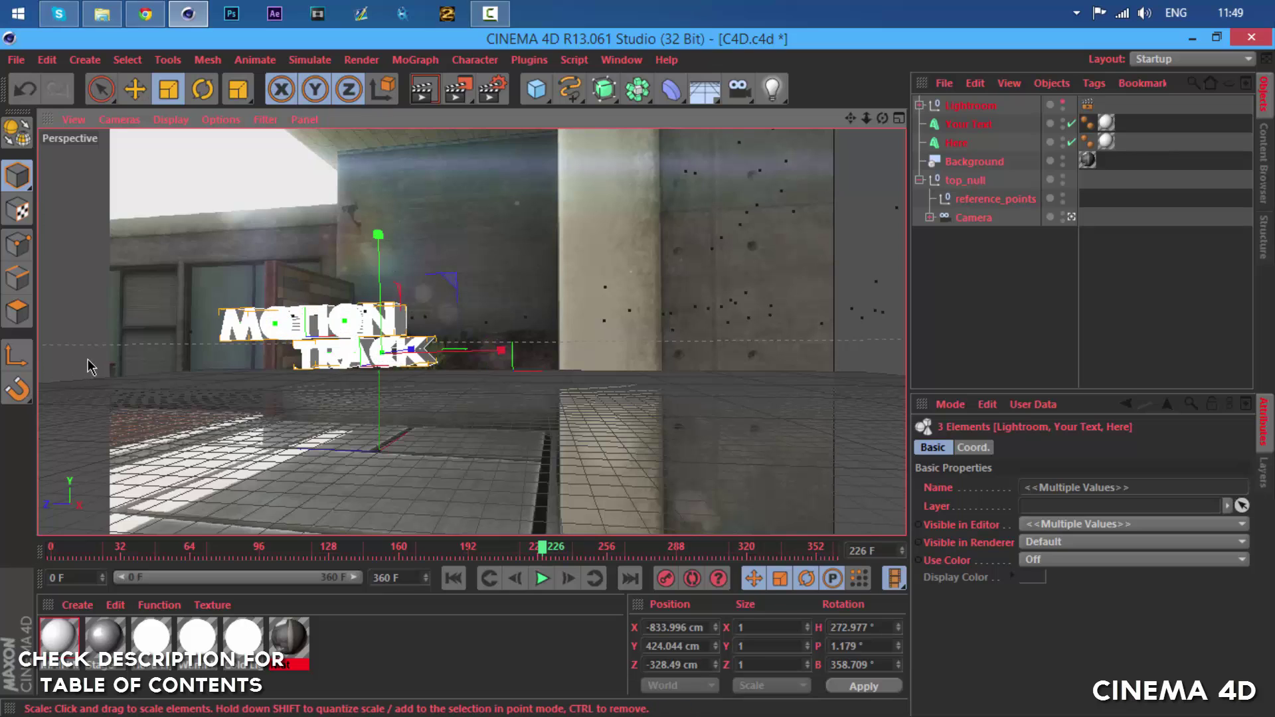
key("e")
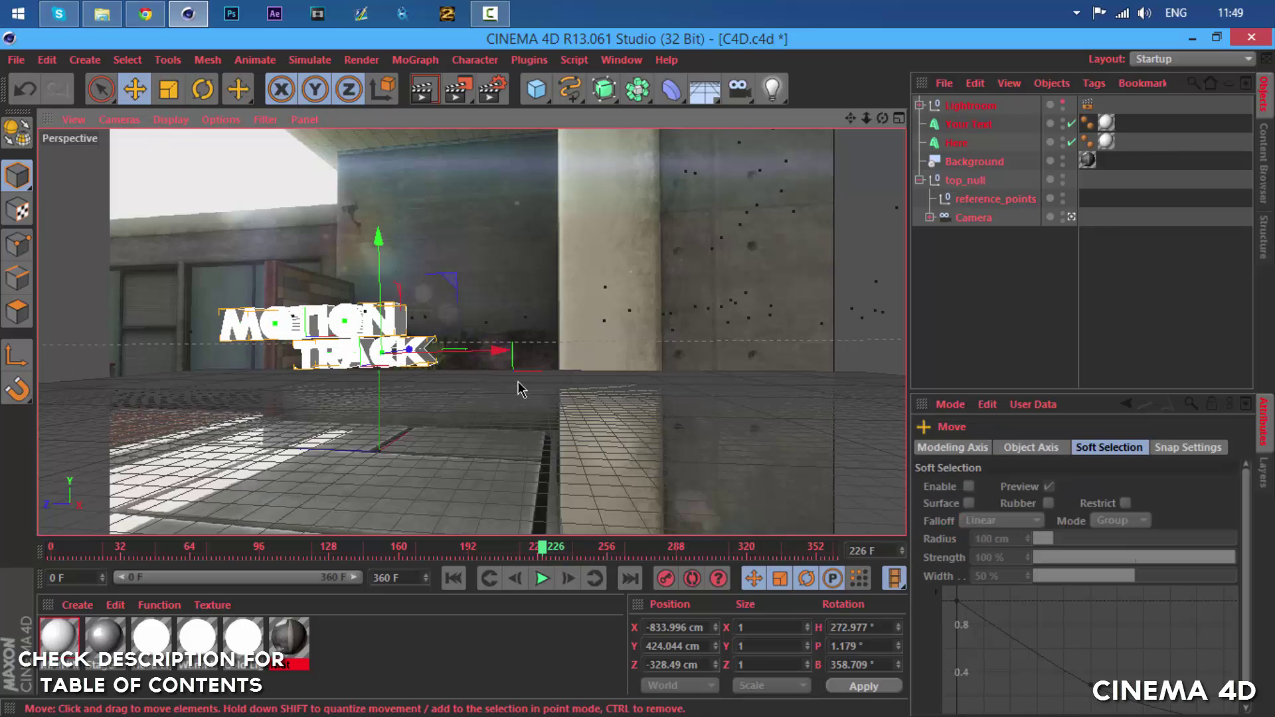
left_click_drag(486, 352, 643, 343)
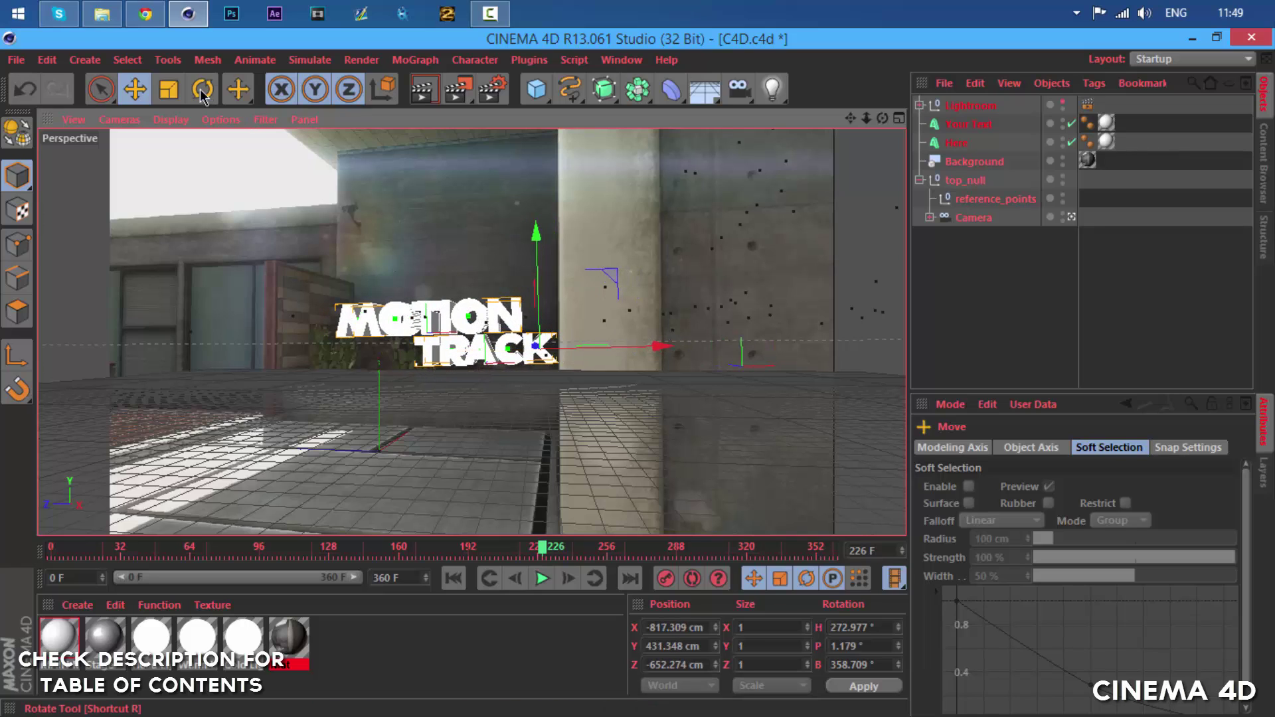
Rotate the selected lightroom and text to about 271.4° heading, 4.4° pitch and 0.5° bank.
key("r")
left_click_drag(526, 354, 523, 354)
left_click_drag(544, 307, 554, 372)
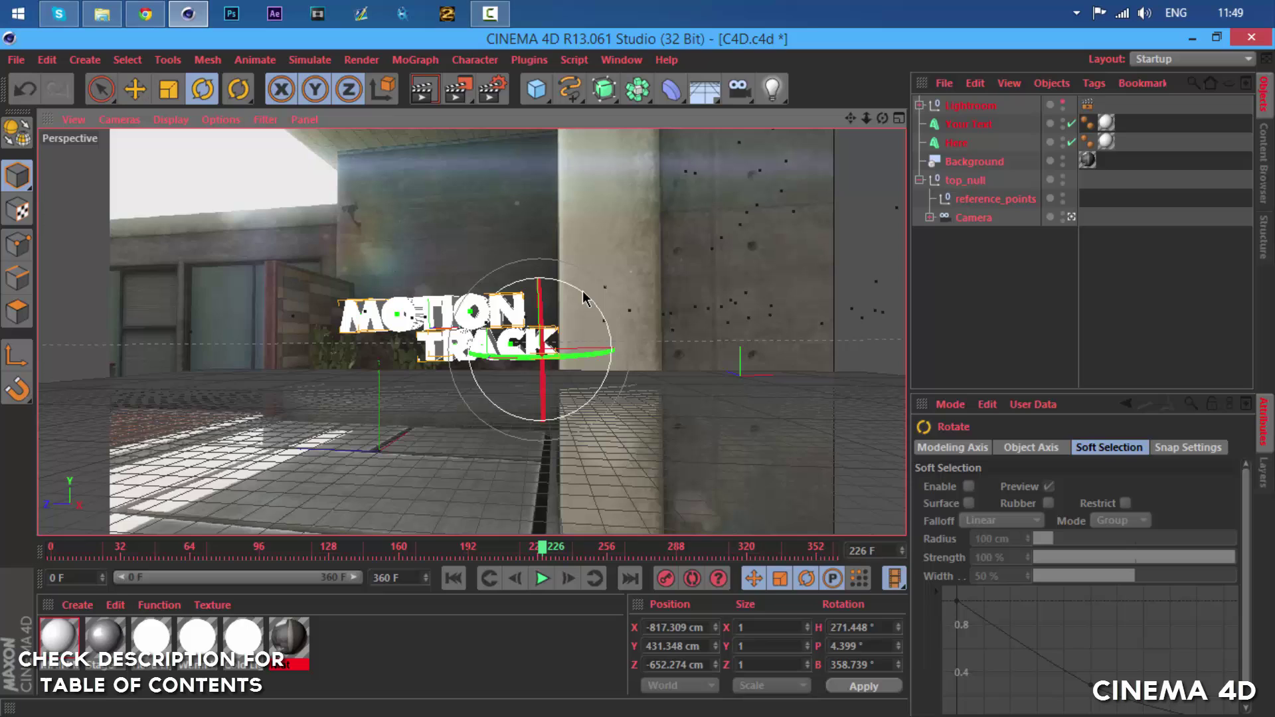
mouse_move(583, 293)
left_mouse_down()
mouse_move(584, 277)
mouse_move(588, 297)
left_mouse_up()
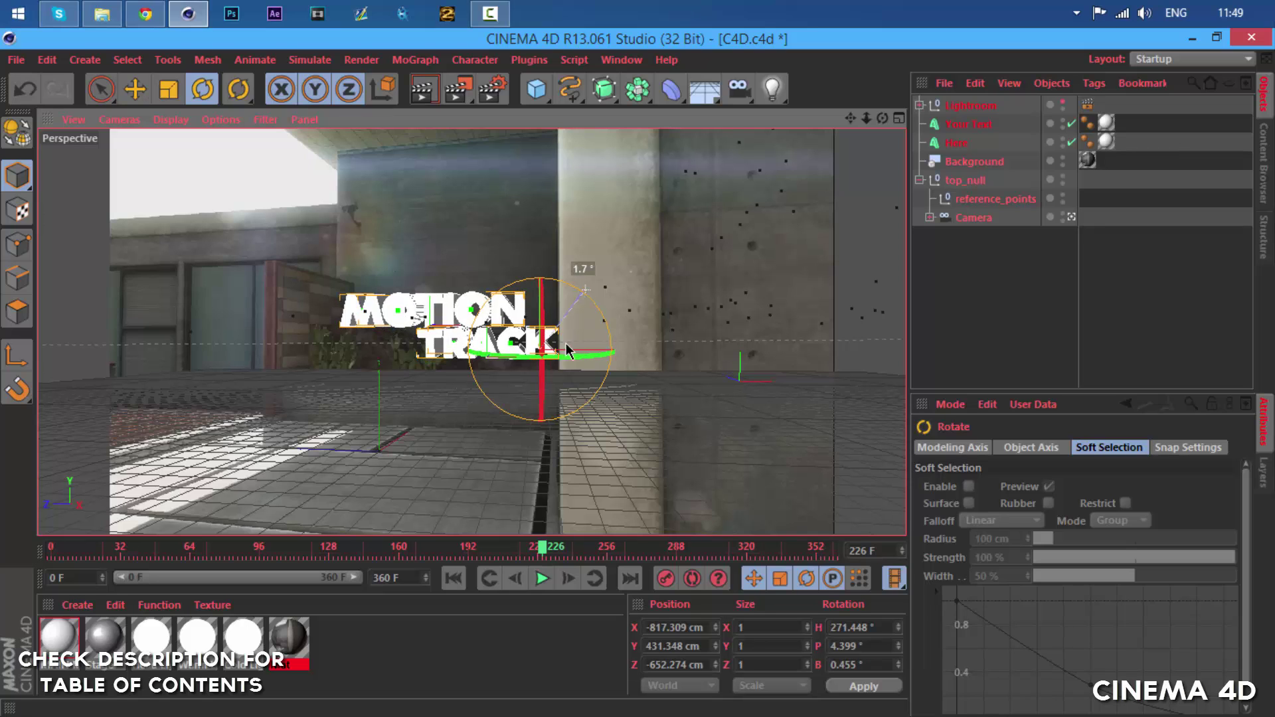
left_click_drag(567, 348, 567, 350)
At frame 360, rotate the lightroom and text to about 265.4° heading and move them to about X -922, Y 423, Z -644 cm.
left_click_drag(543, 545, 945, 534)
left_click_drag(833, 551, 3, 563)
left_click_drag(172, 561, 1136, 569)
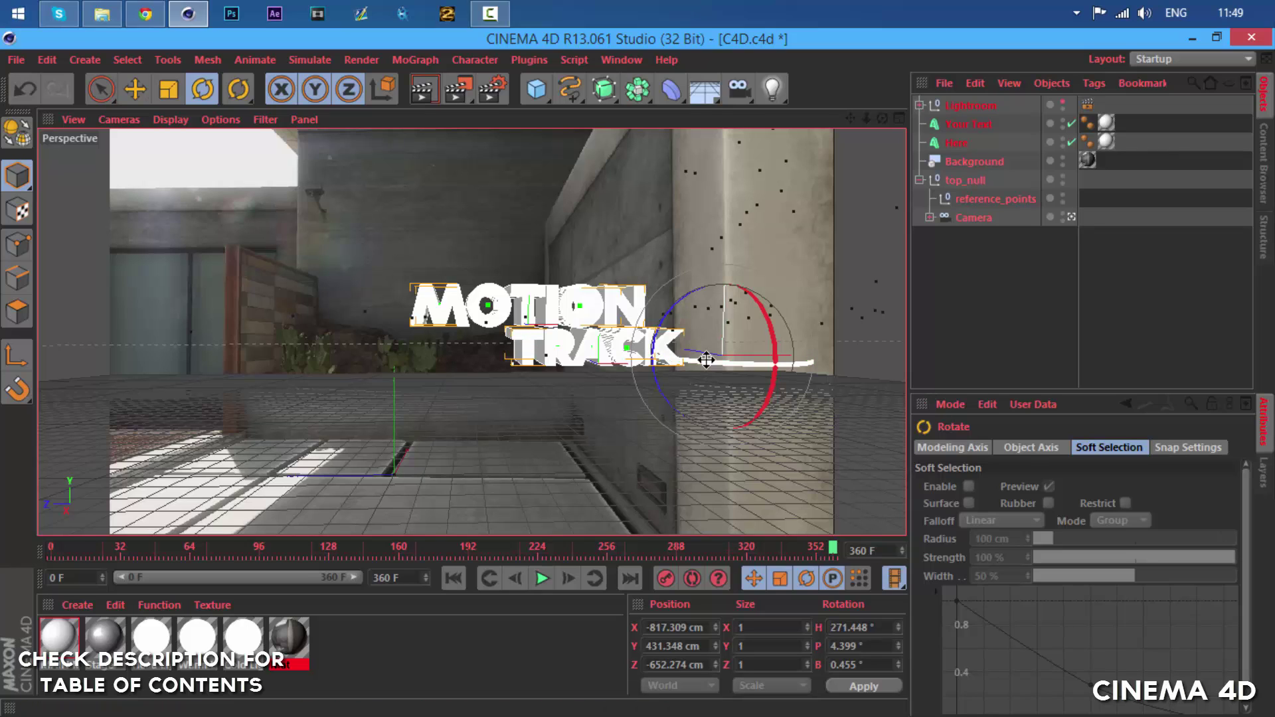
left_click_drag(696, 362, 711, 360)
left_click(141, 92)
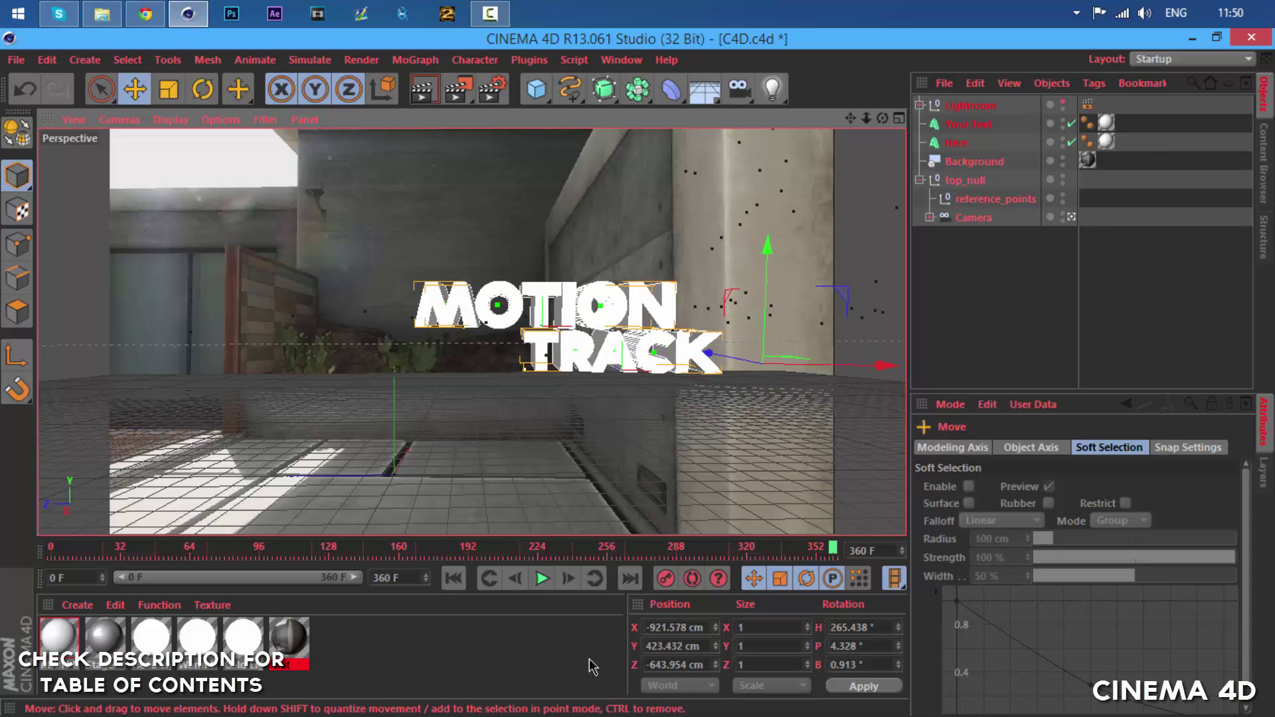
At frame 193, move the lightroom and text to about X -893, Y 429, Z -277 cm, then scrub the whole timeline to check the placement.
left_click_drag(79, 549, 1005, 576)
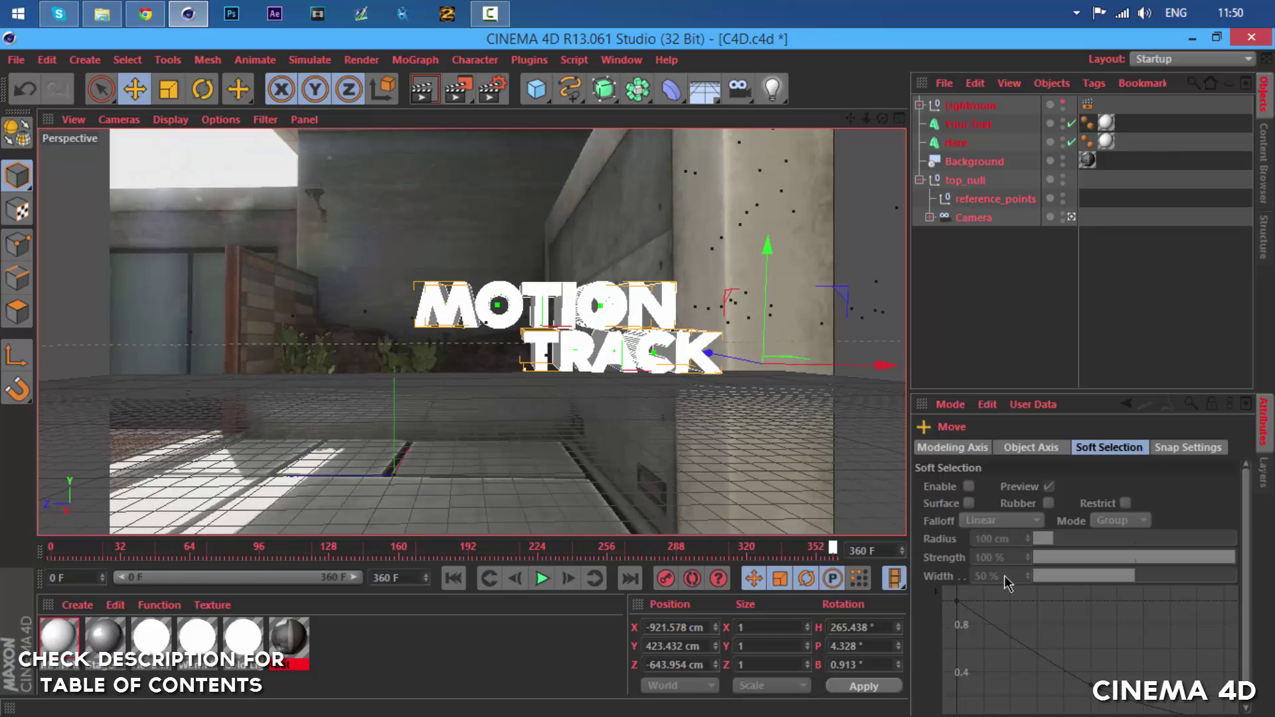
left_click(471, 549)
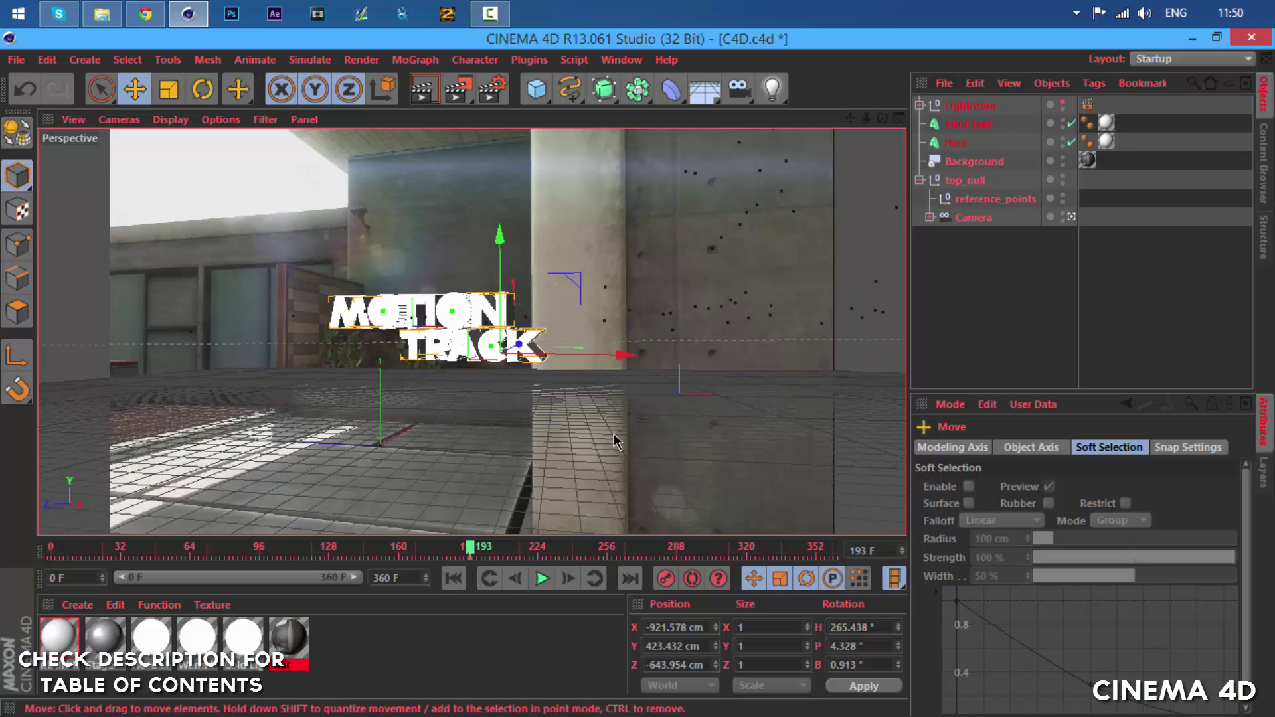
left_click_drag(538, 357, 448, 366)
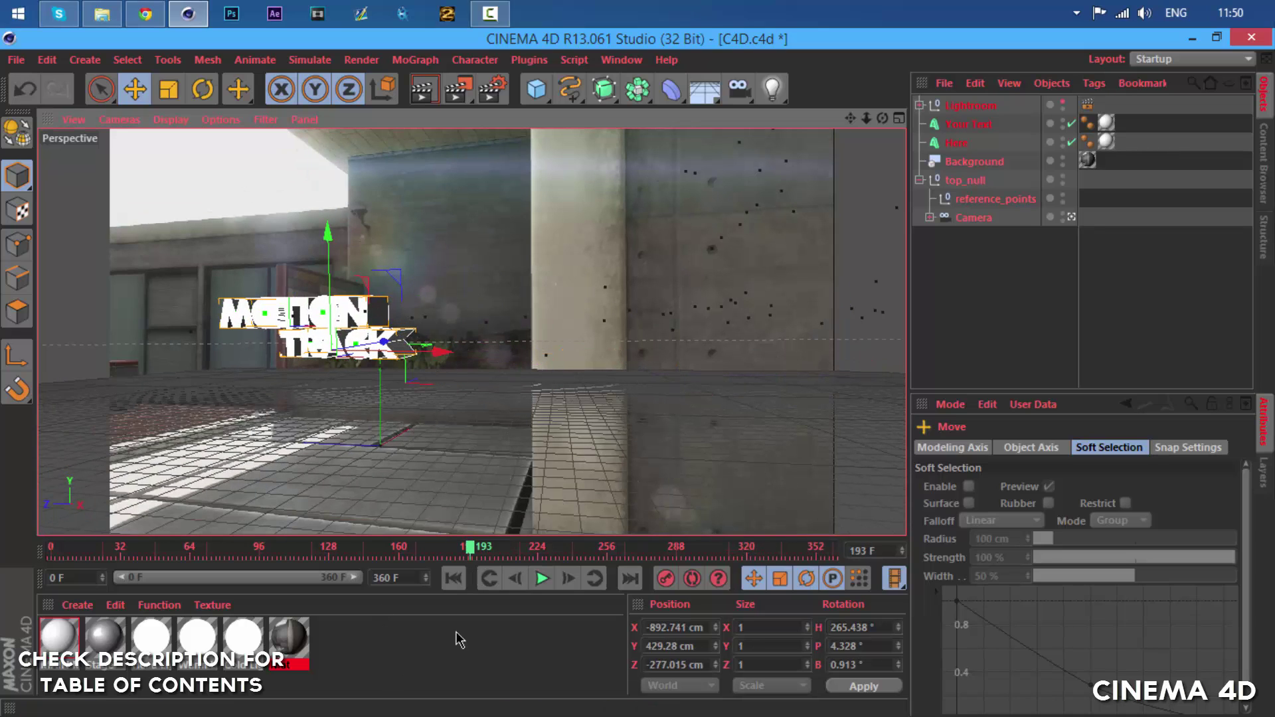
left_click_drag(468, 551, 2, 508)
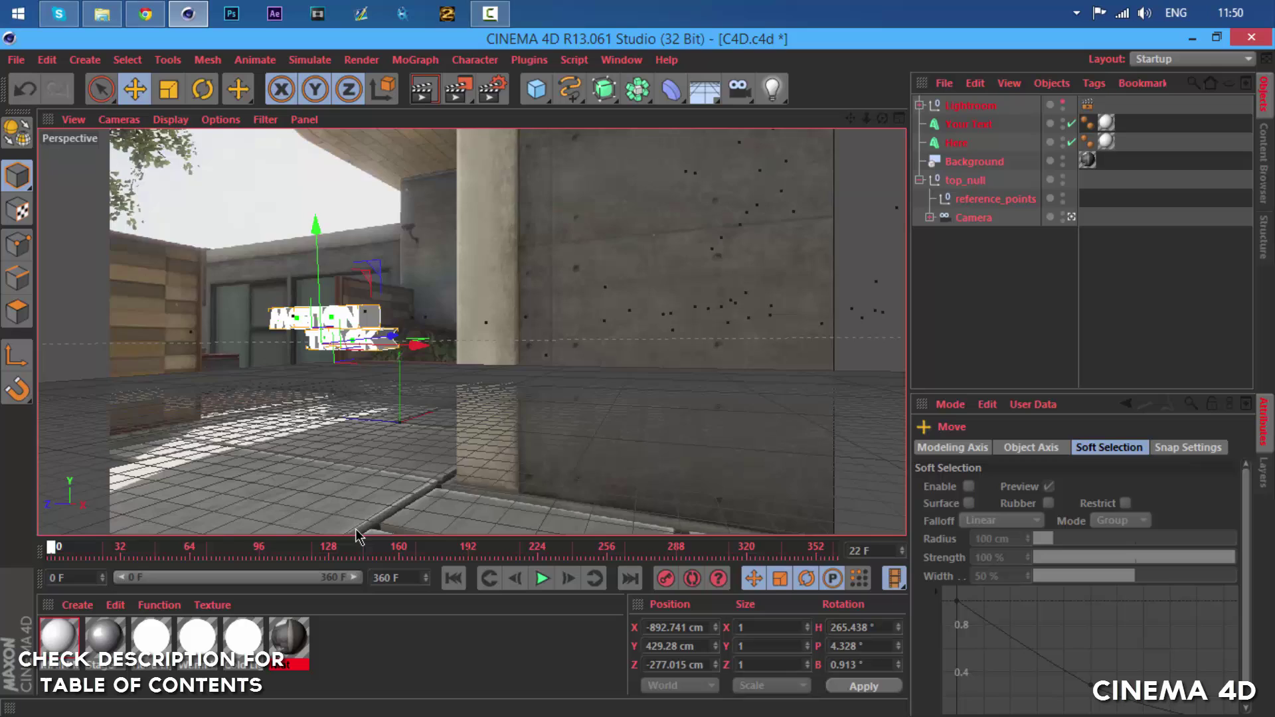
left_click_drag(356, 530, 1117, 540)
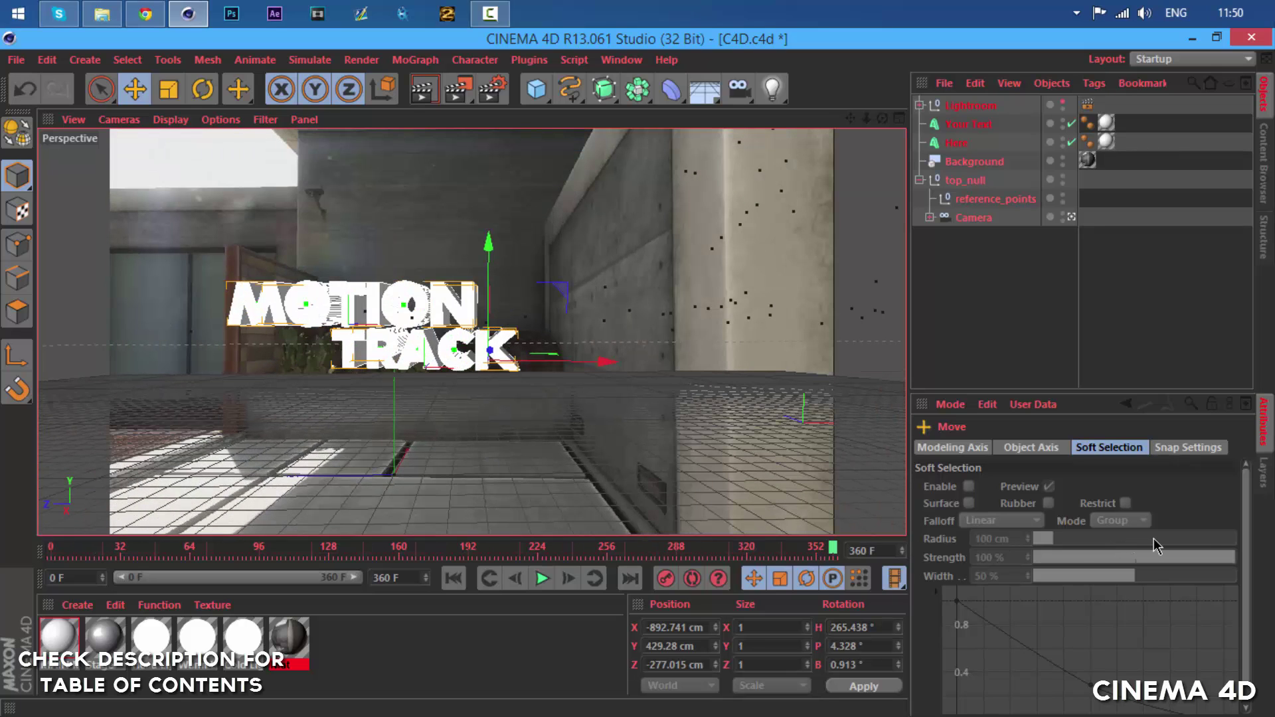
Rotate Lightroom, Your Text and Here together to about 271.9° heading, 0° pitch and 0.9° bank.
left_click(932, 107)
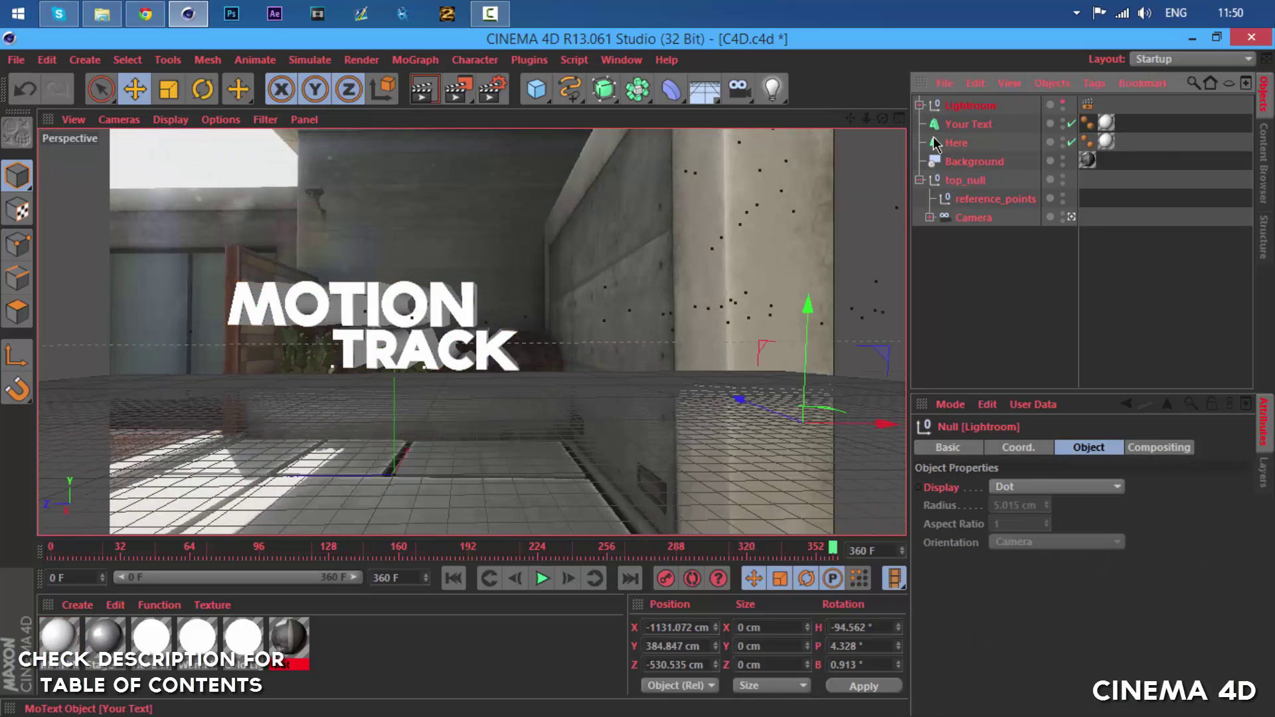
left_click(935, 142, "ctrl")
left_click(935, 125, "ctrl")
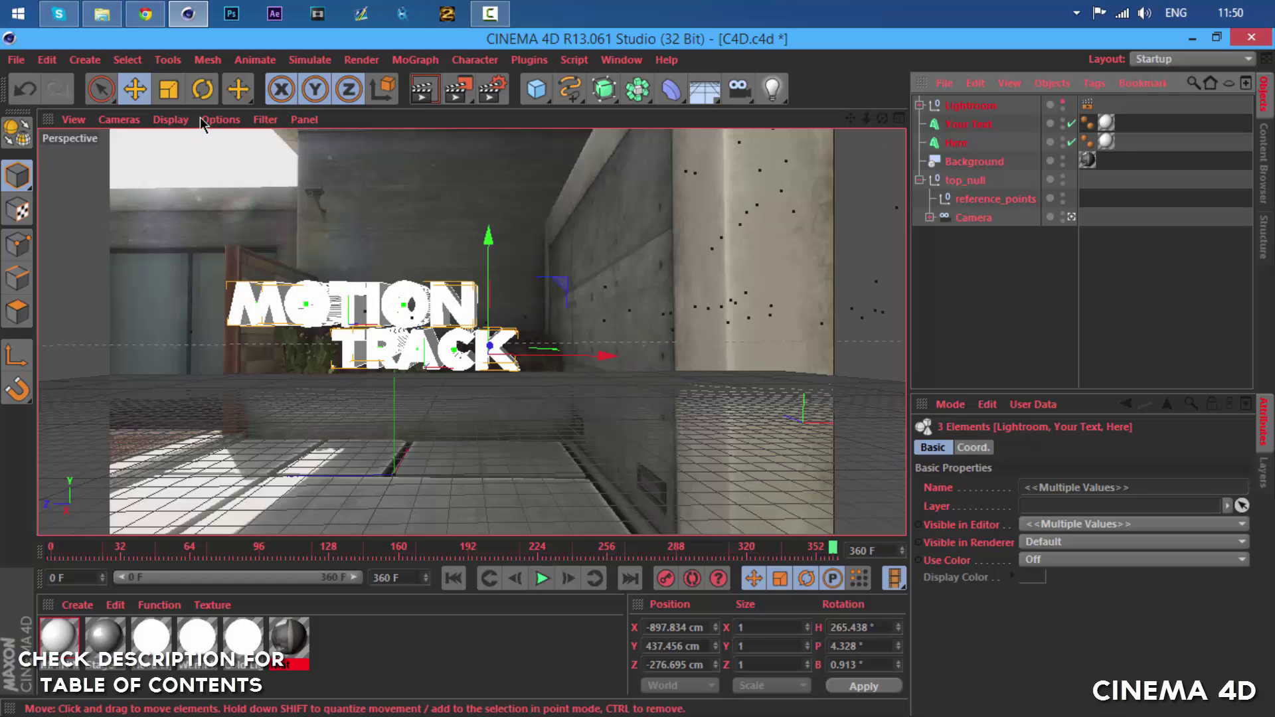
key("r")
left_click_drag(490, 332, 461, 357)
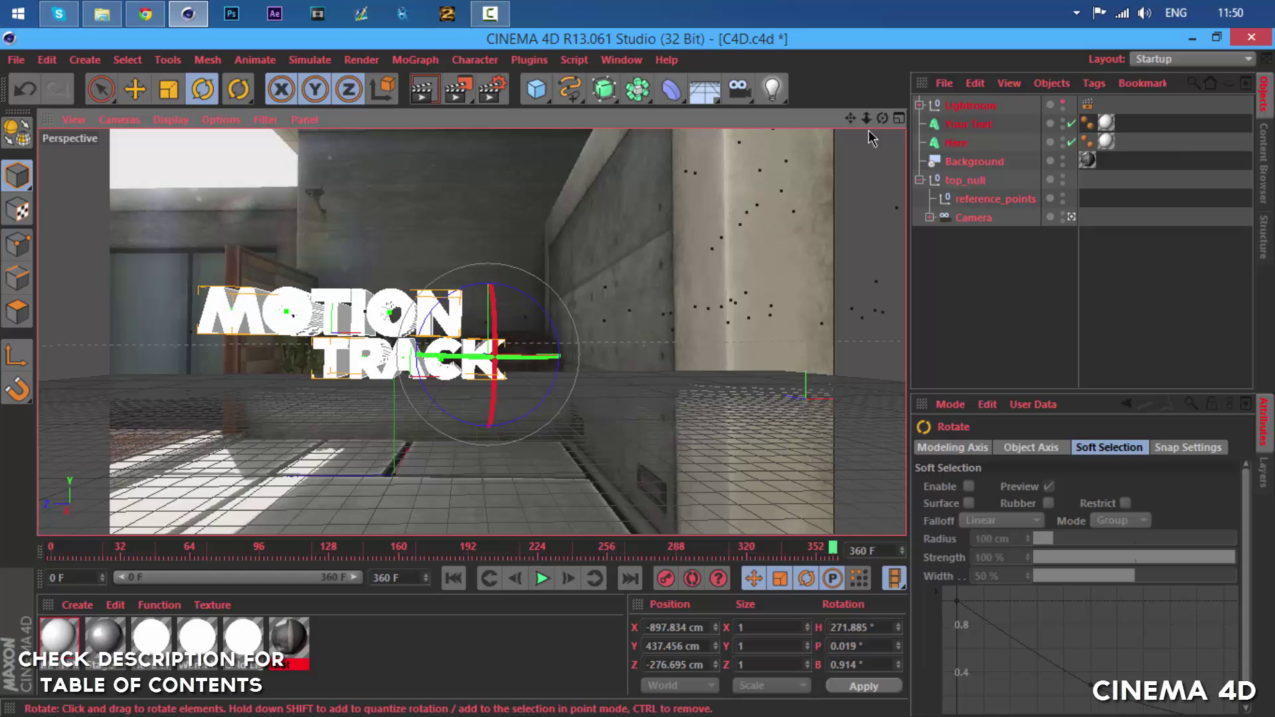
Move the "track" text on its own under "motion", to about X -691, Y 393, Z 3 cm.
left_click(934, 147)
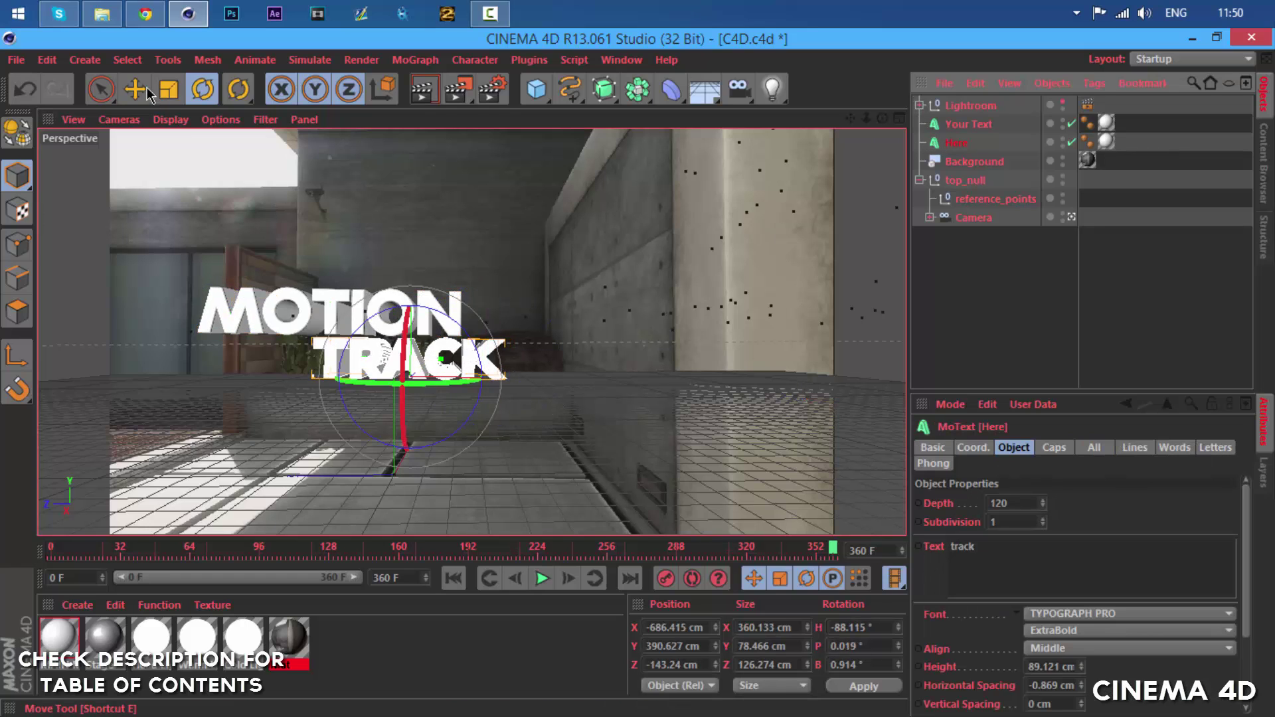
key("e")
left_click_drag(525, 377, 449, 384)
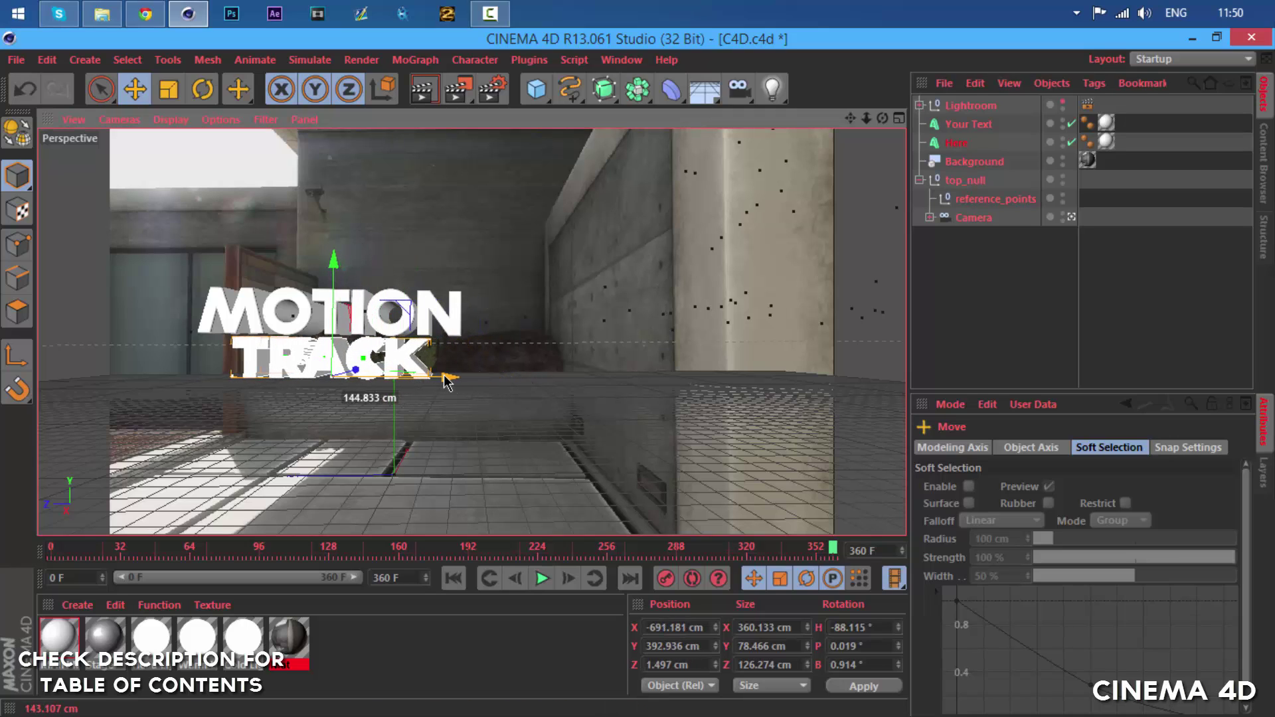
Move Lightroom, Your Text and Here together to about X -894, Y 432, Z -393 cm.
left_click(938, 124)
left_click(935, 144, "ctrl")
left_click(936, 107, "ctrl")
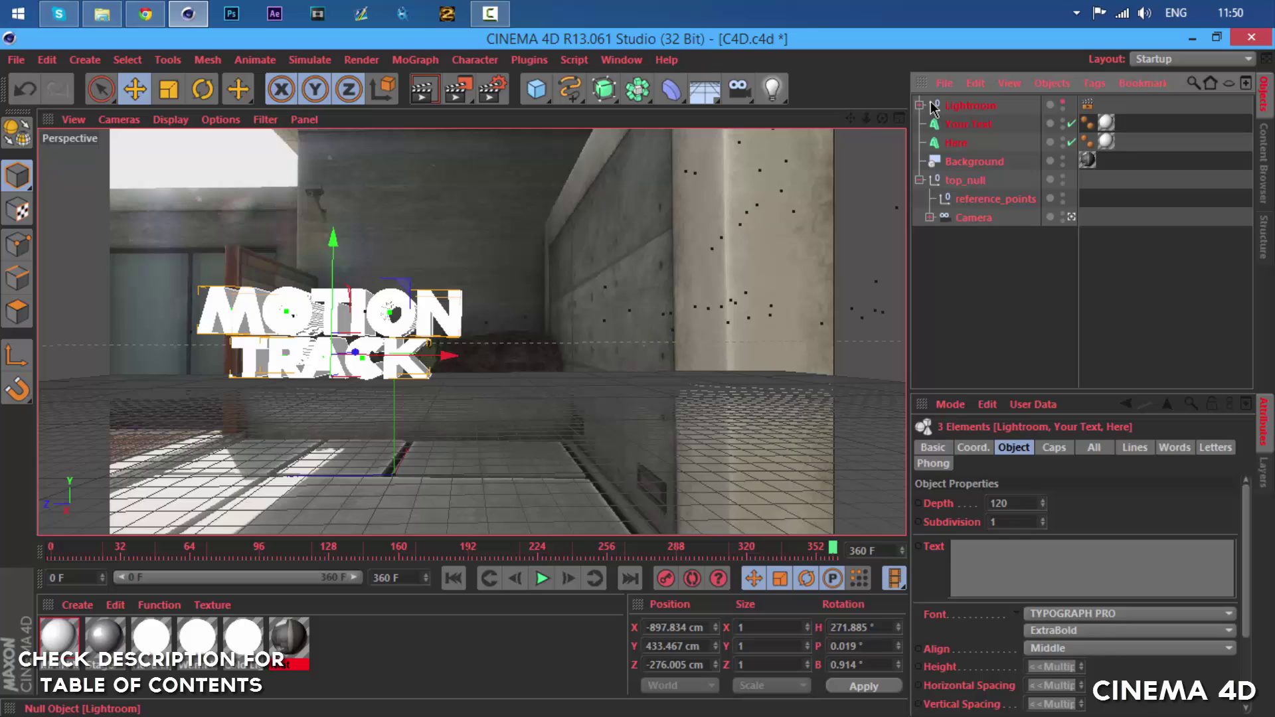
left_click_drag(517, 356, 602, 359)
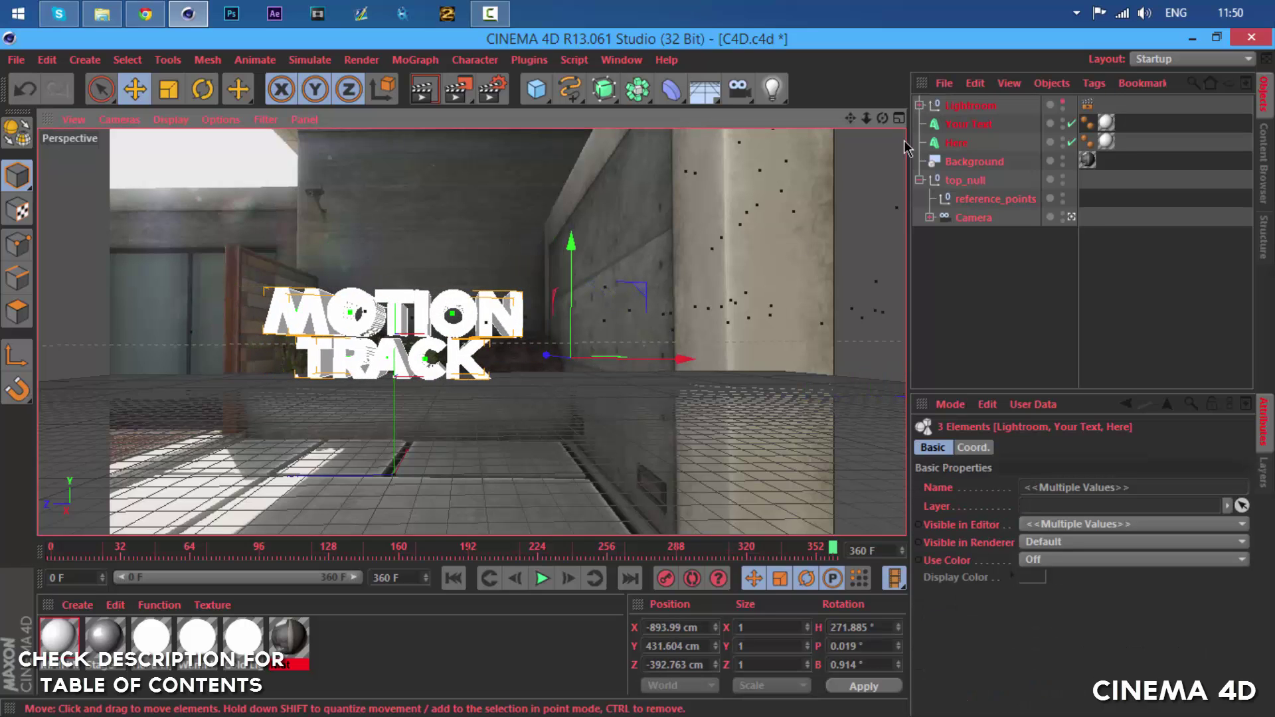
Show the Lightroom in the viewport and scale it alone down to about 28.8%.
left_click(1064, 104)
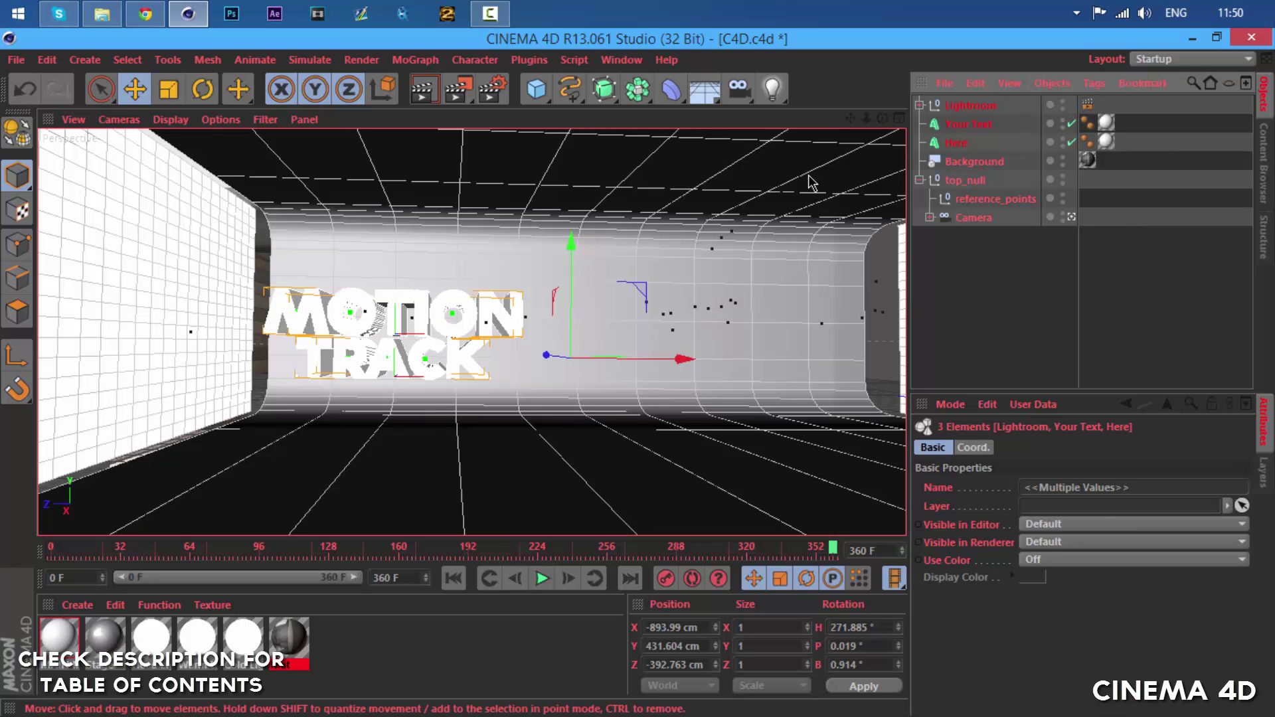
left_click(168, 90)
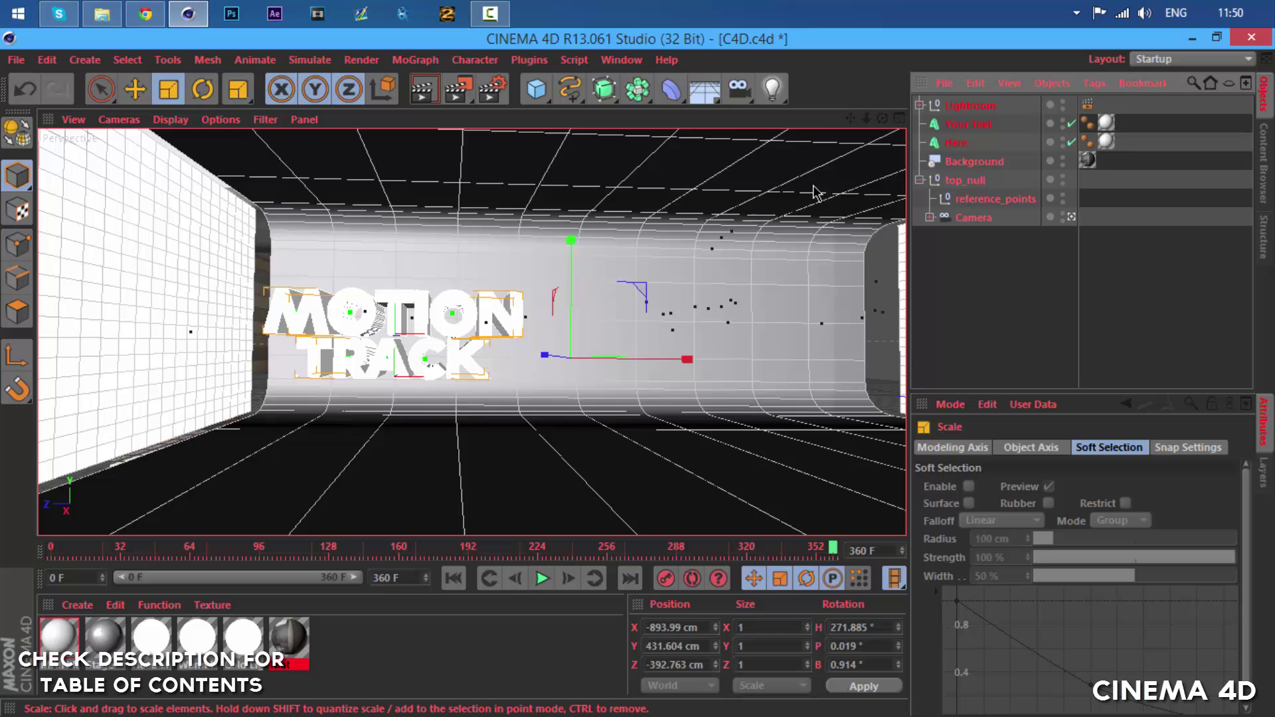
left_click_drag(630, 219, 396, 265)
key("ctrl+z")
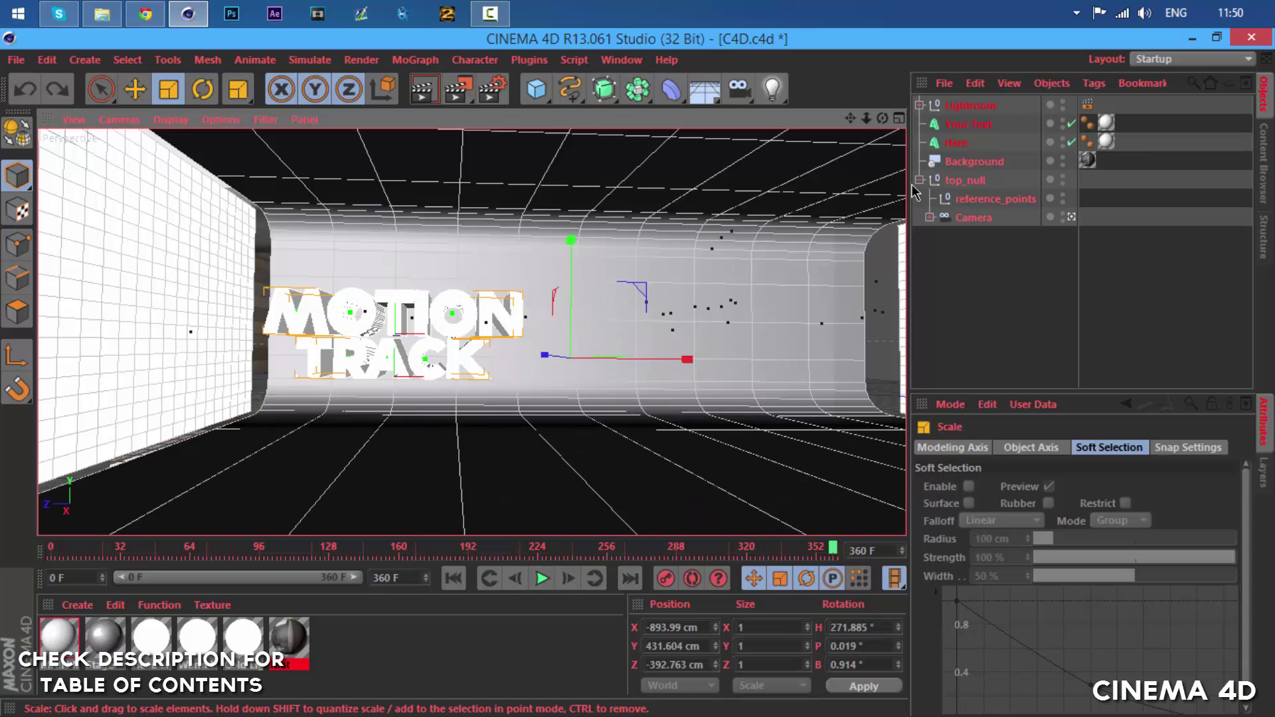
left_click(964, 106)
left_click_drag(763, 243, 233, 343)
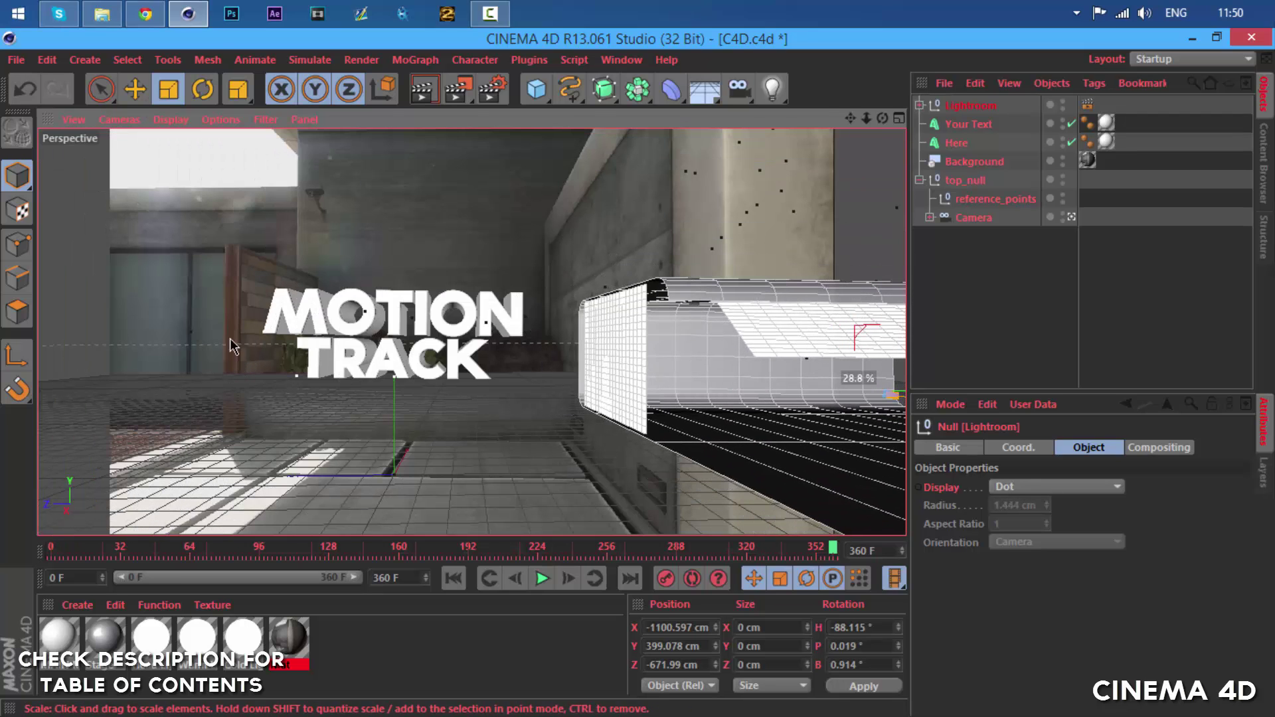
Move the Lightroom around the text to about X -821, Y 455, Z -164 cm, using a free view outside the tracked camera.
left_click(134, 89)
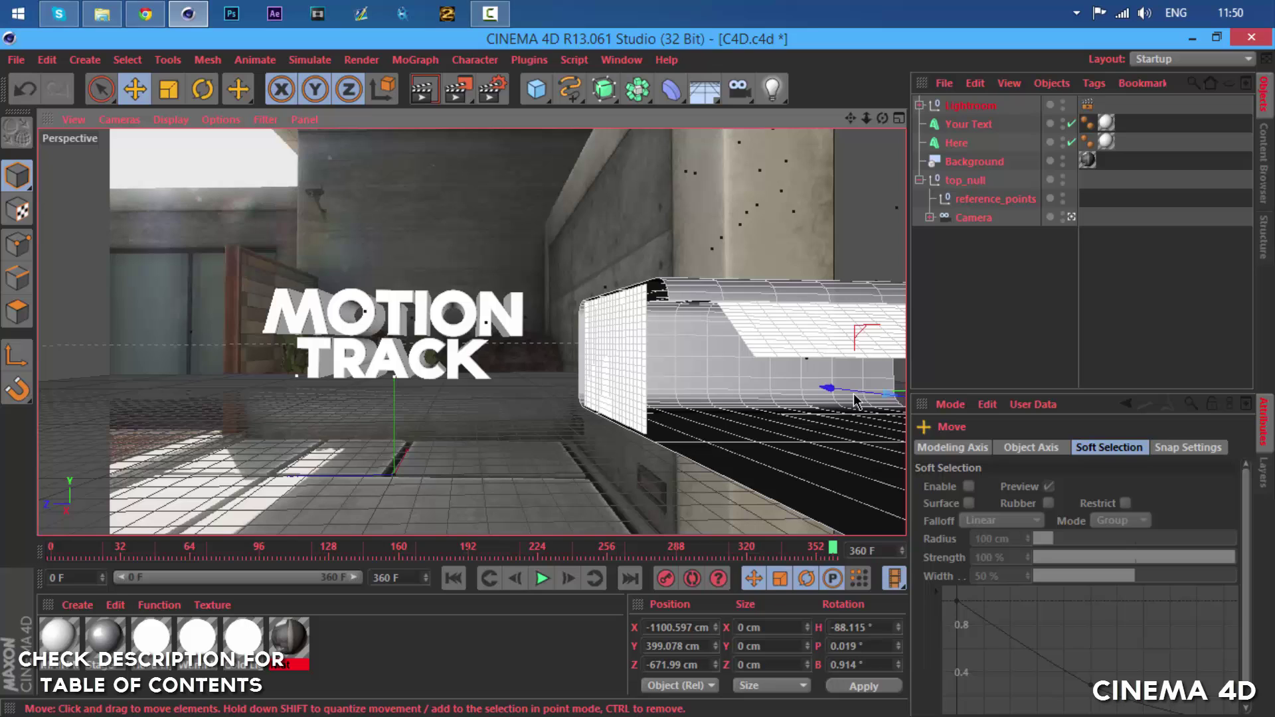
left_click(1071, 218)
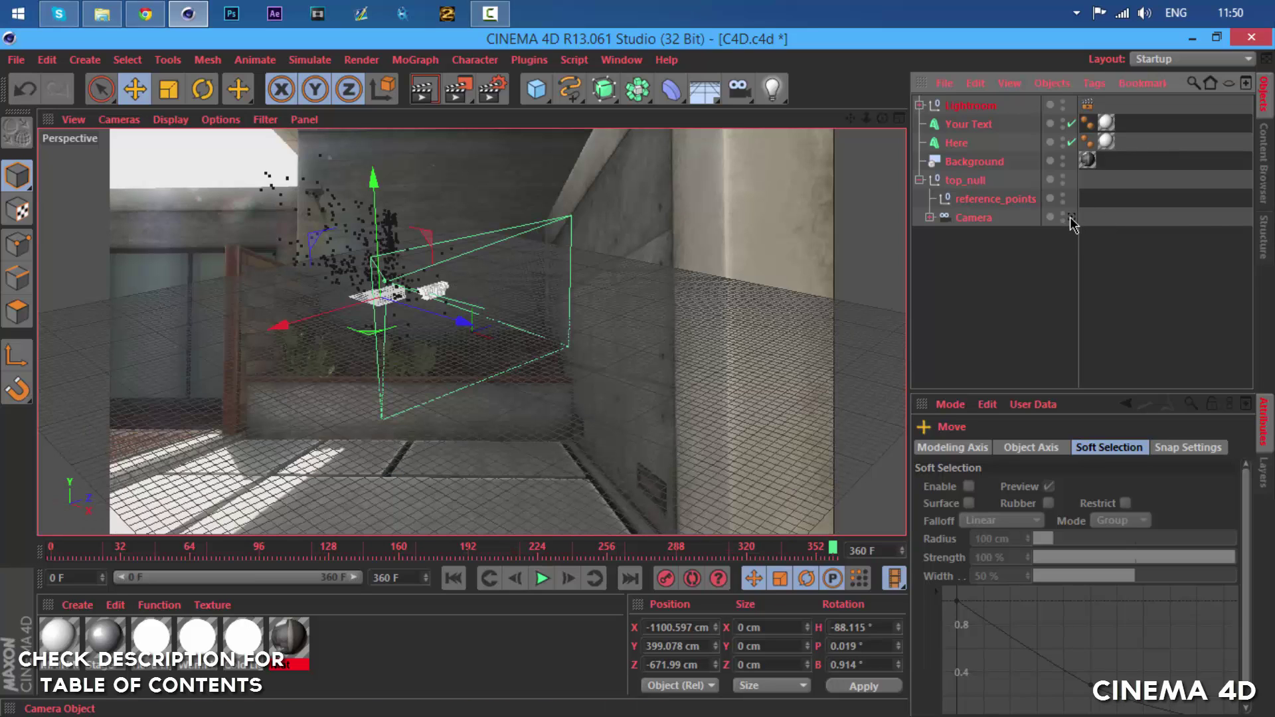
left_click_drag(336, 316, 516, 296)
left_click(1072, 217)
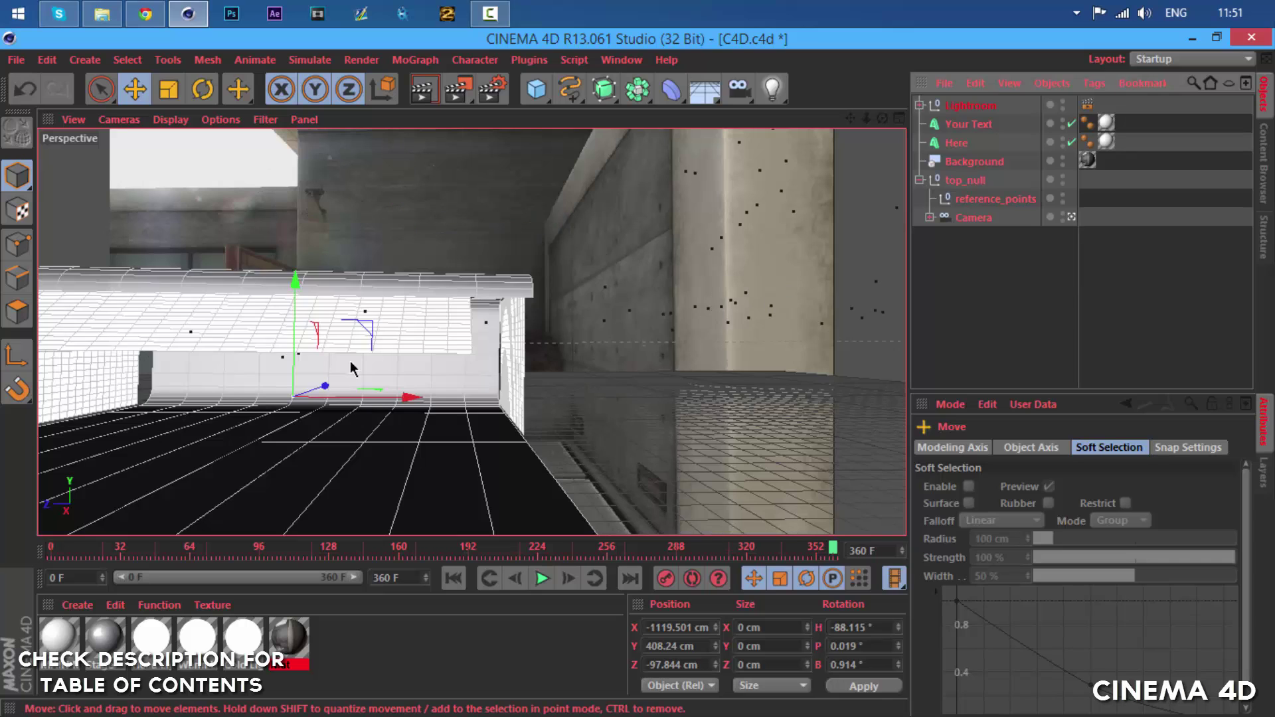
left_click_drag(323, 391, 366, 256)
left_click_drag(432, 352, 508, 338)
Scale the Lightroom to fit around the text and lower it to about Y 434 cm.
left_click(170, 93)
left_click_drag(480, 191, 619, 141)
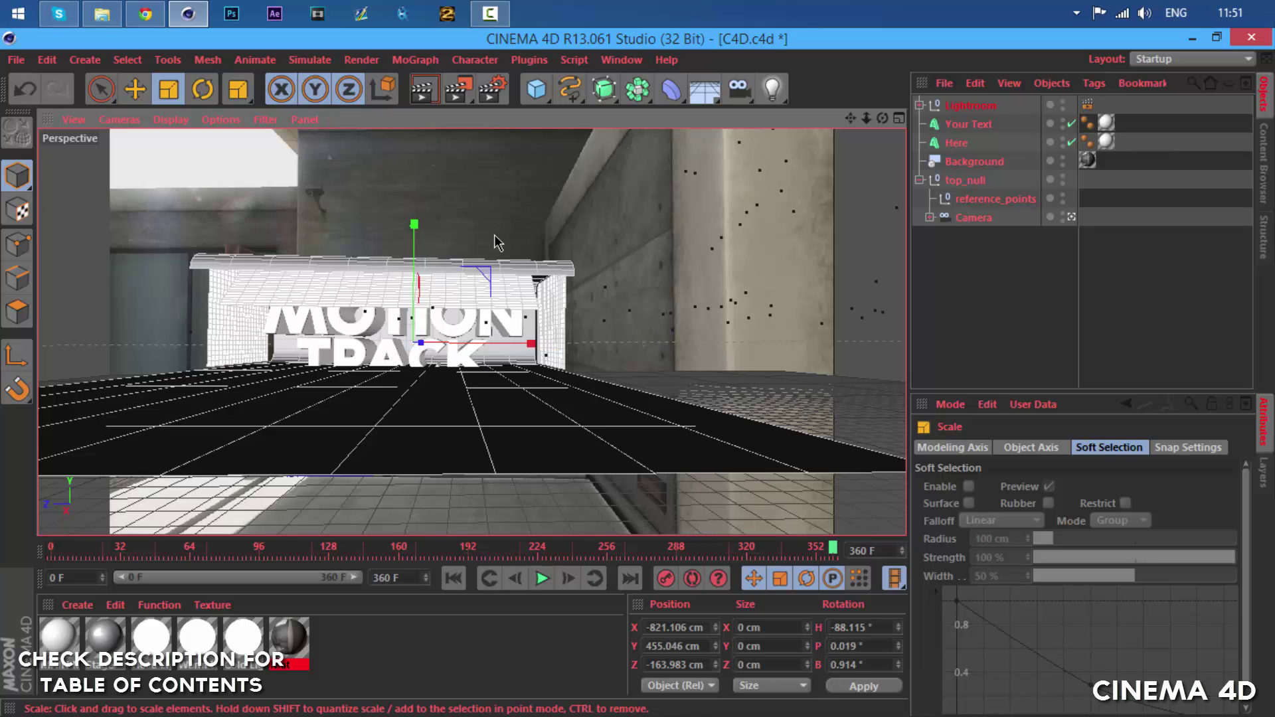
left_click_drag(497, 244, 319, 148)
left_click(131, 92)
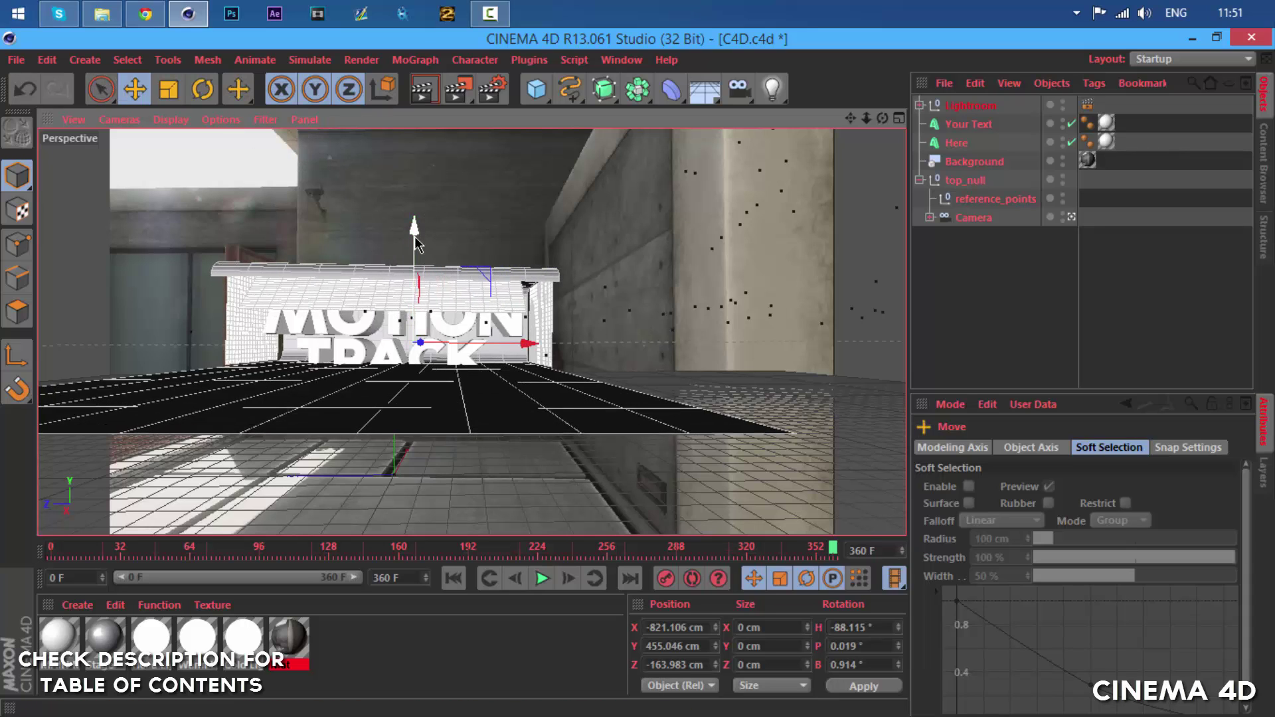
left_click_drag(414, 227, 414, 252)
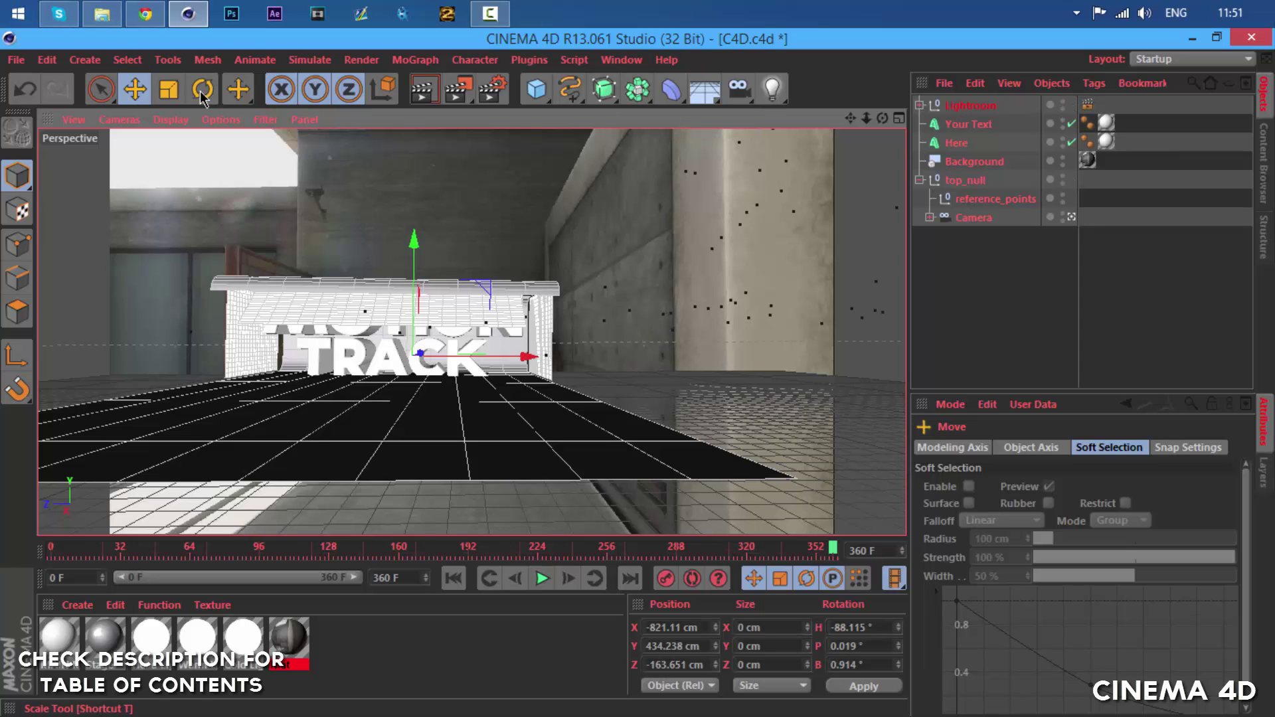
Enlarge the Lightroom slightly and lower it to about Y 423 cm, hiding it in the viewport when placed.
left_click(171, 93)
left_click_drag(533, 253, 533, 243)
left_click(134, 89)
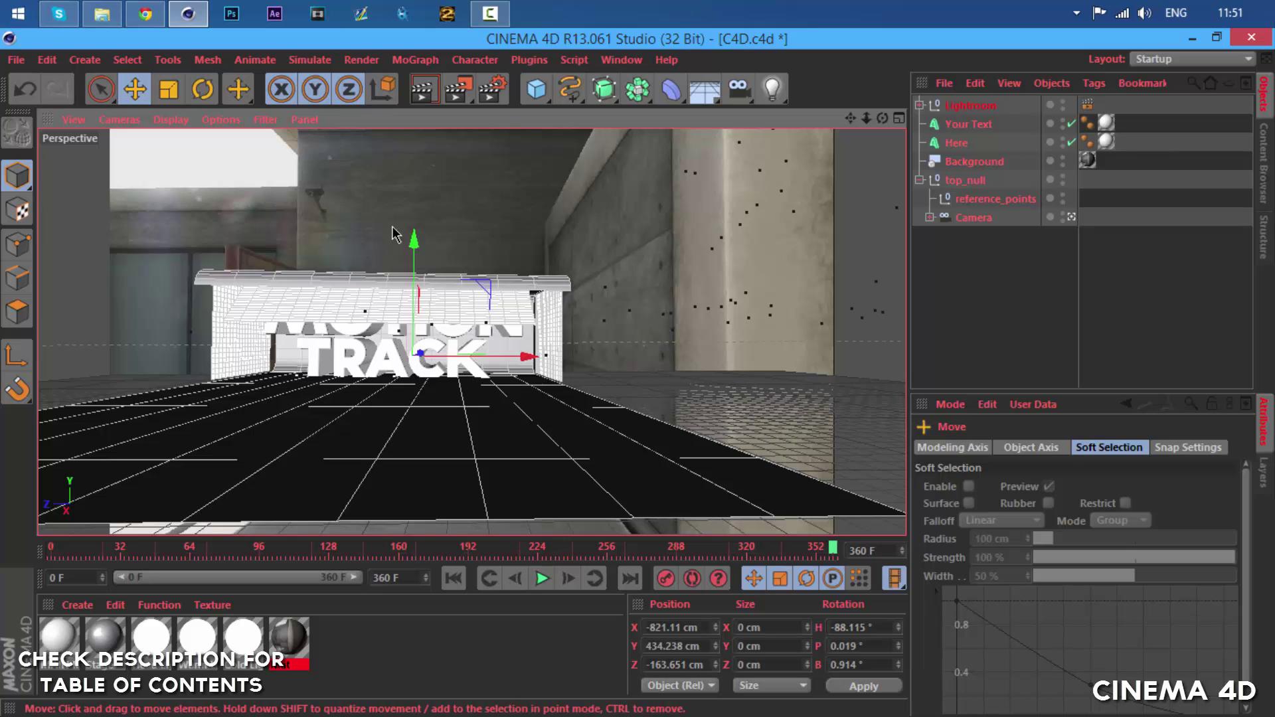
left_click_drag(413, 241, 413, 251)
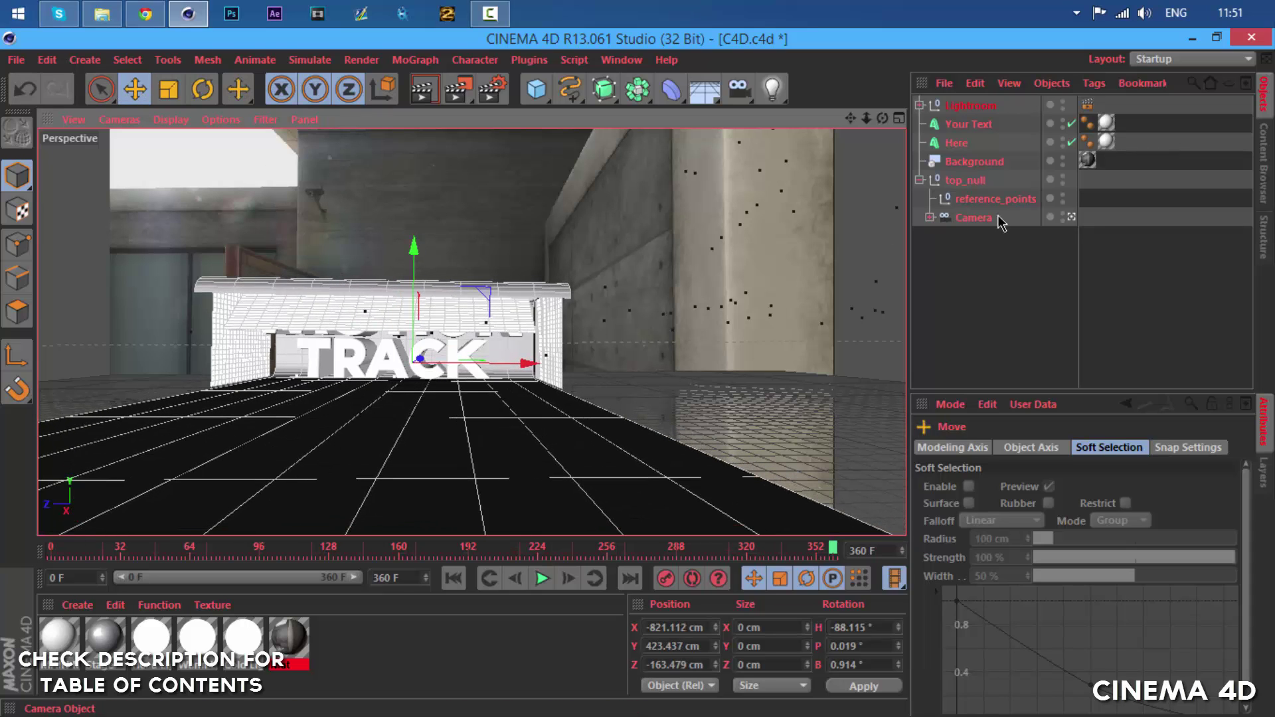
left_click(1063, 105)
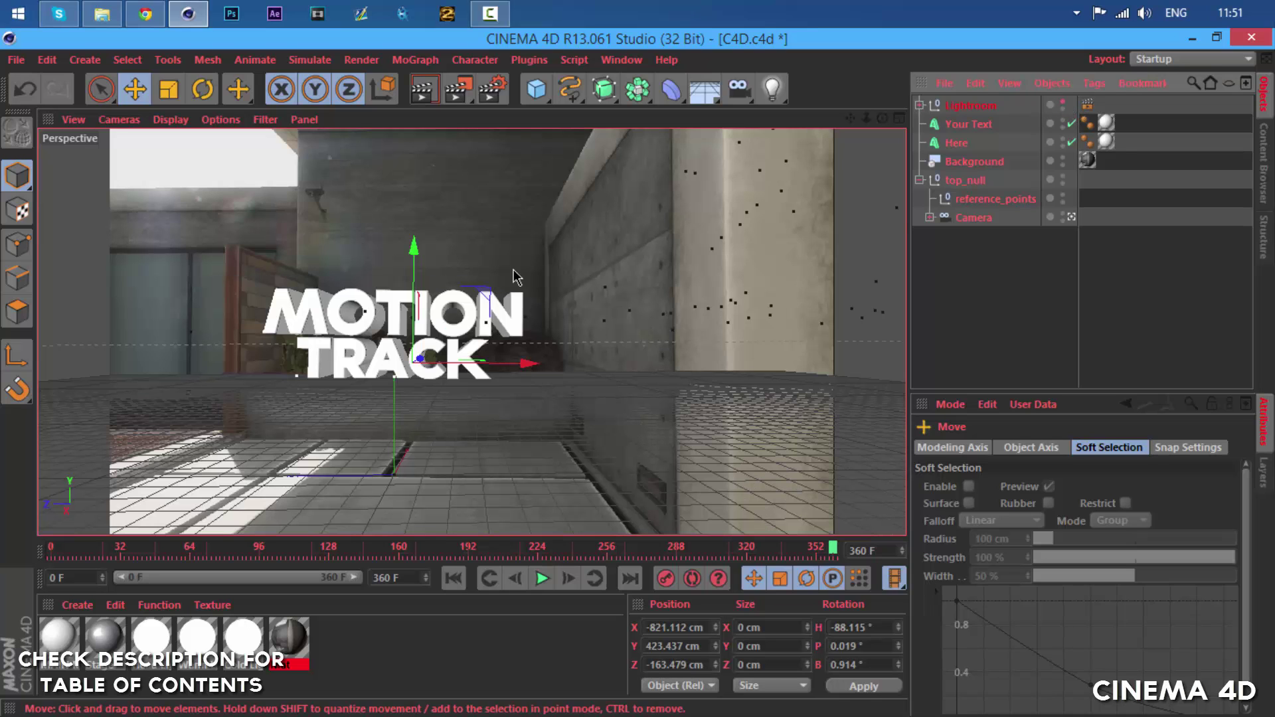
Set the render output to the HDV/HDTV 720 25 preset with a frame rate of 30 and the frame range All Frames.
left_click(495, 91)
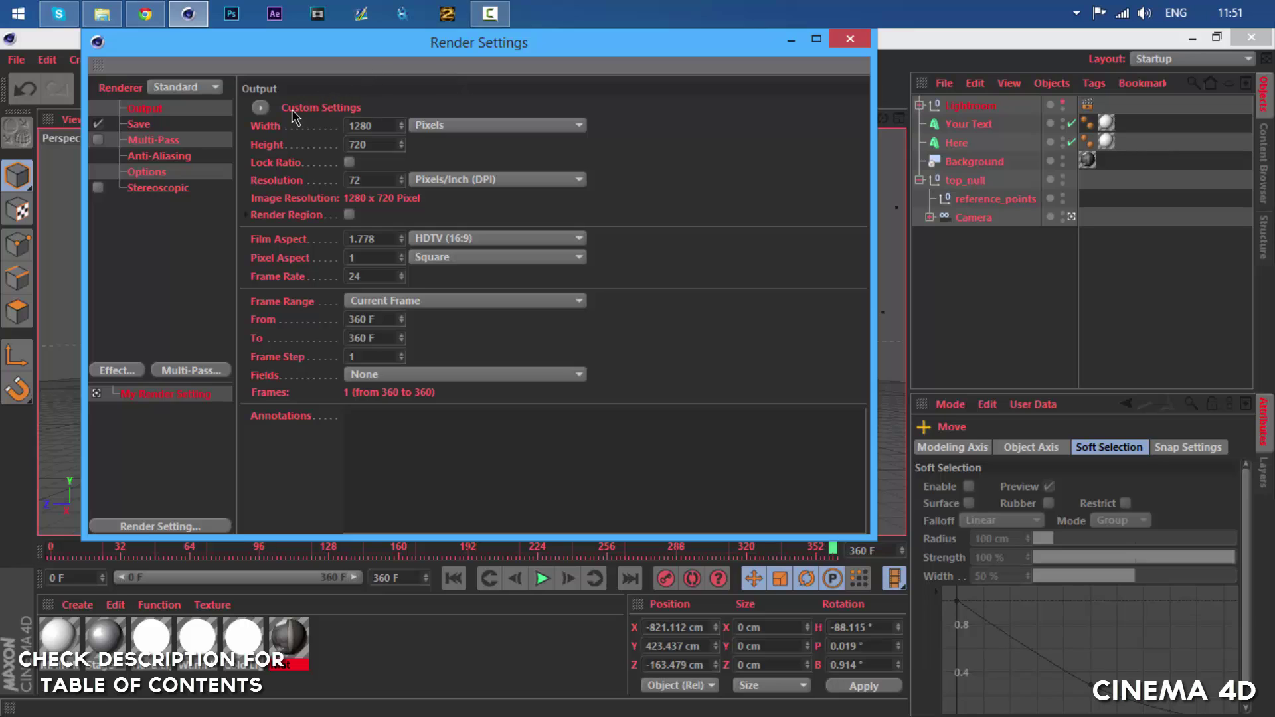
left_click(259, 107)
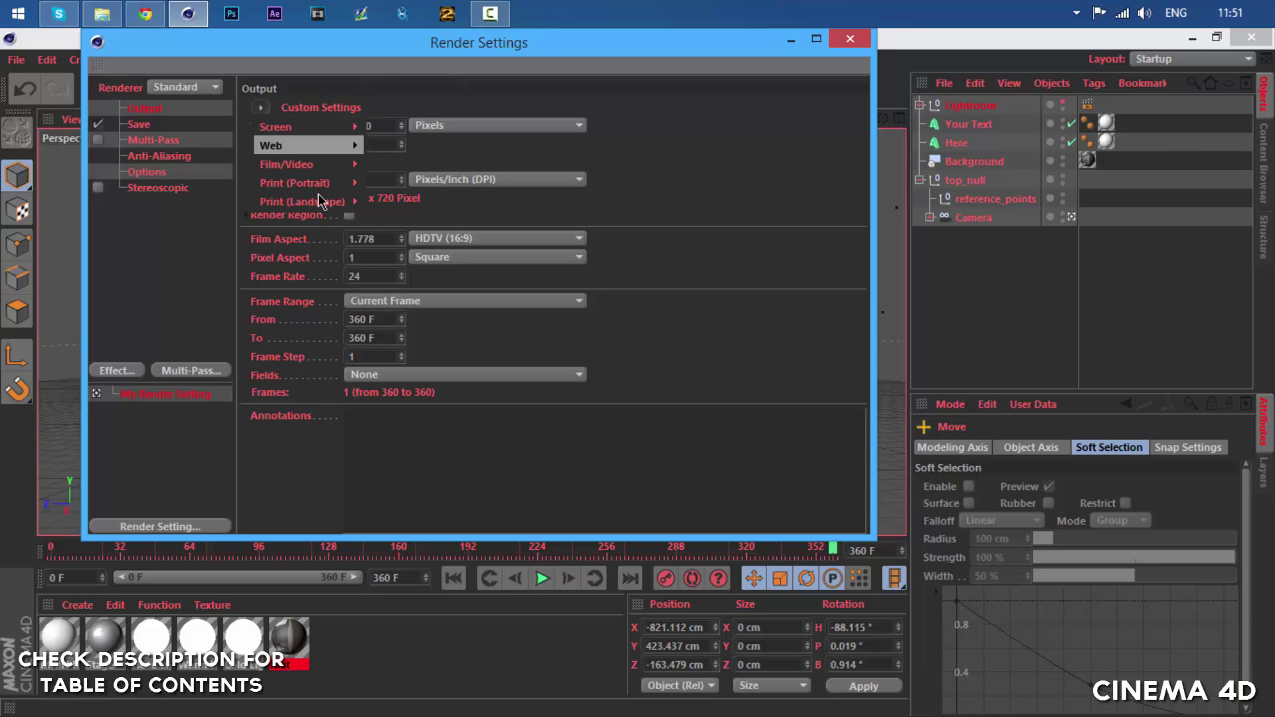
mouse_move(313, 165)
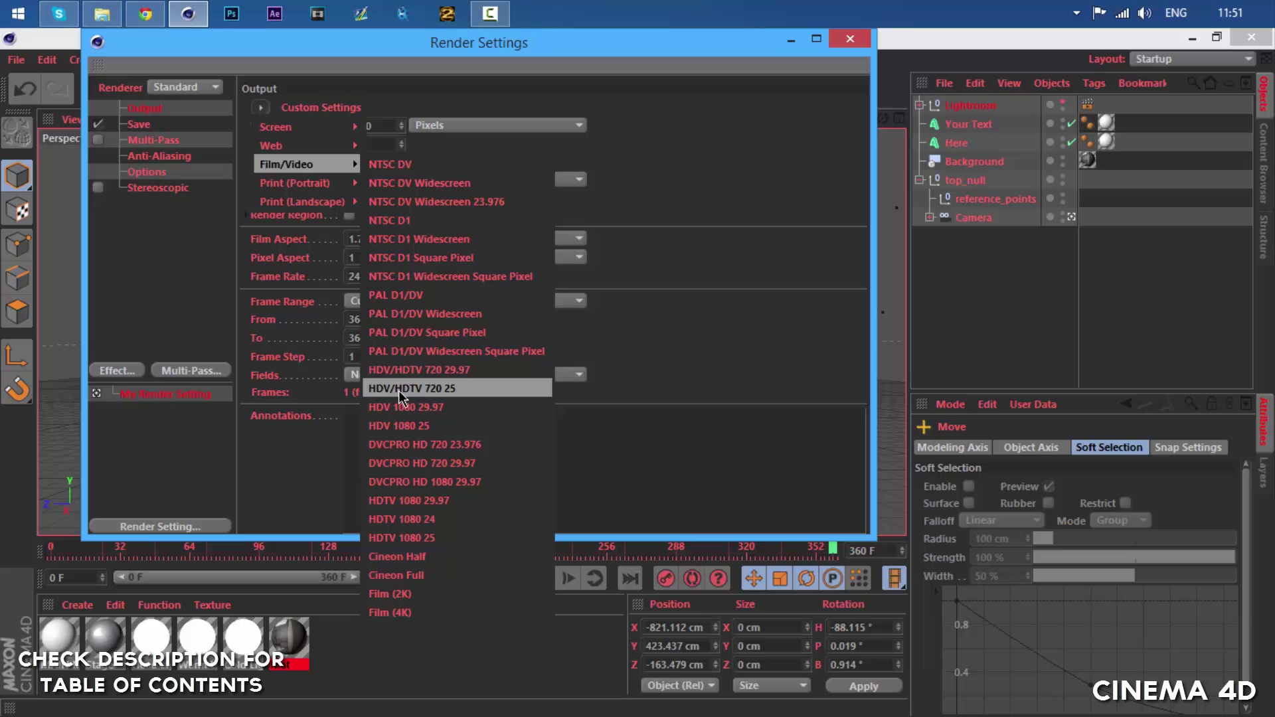
left_click(405, 389)
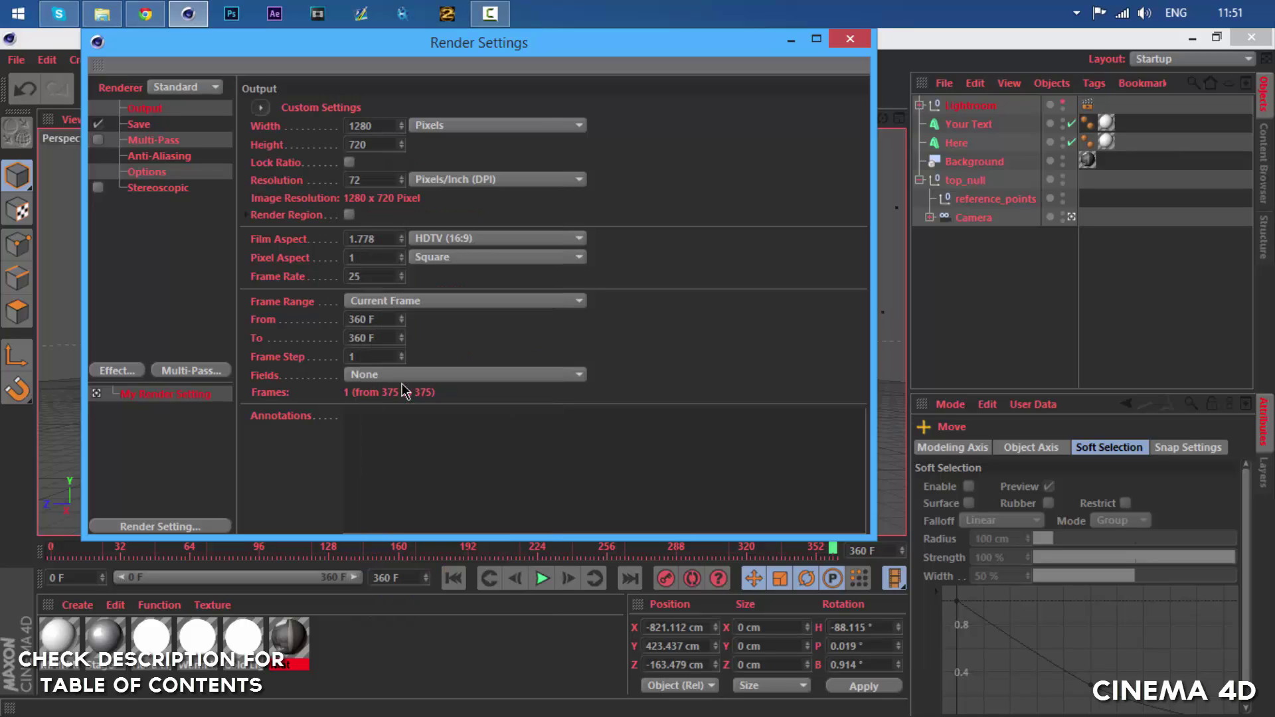
left_click(350, 282)
left_click_drag(350, 284, 256, 293)
type("30")
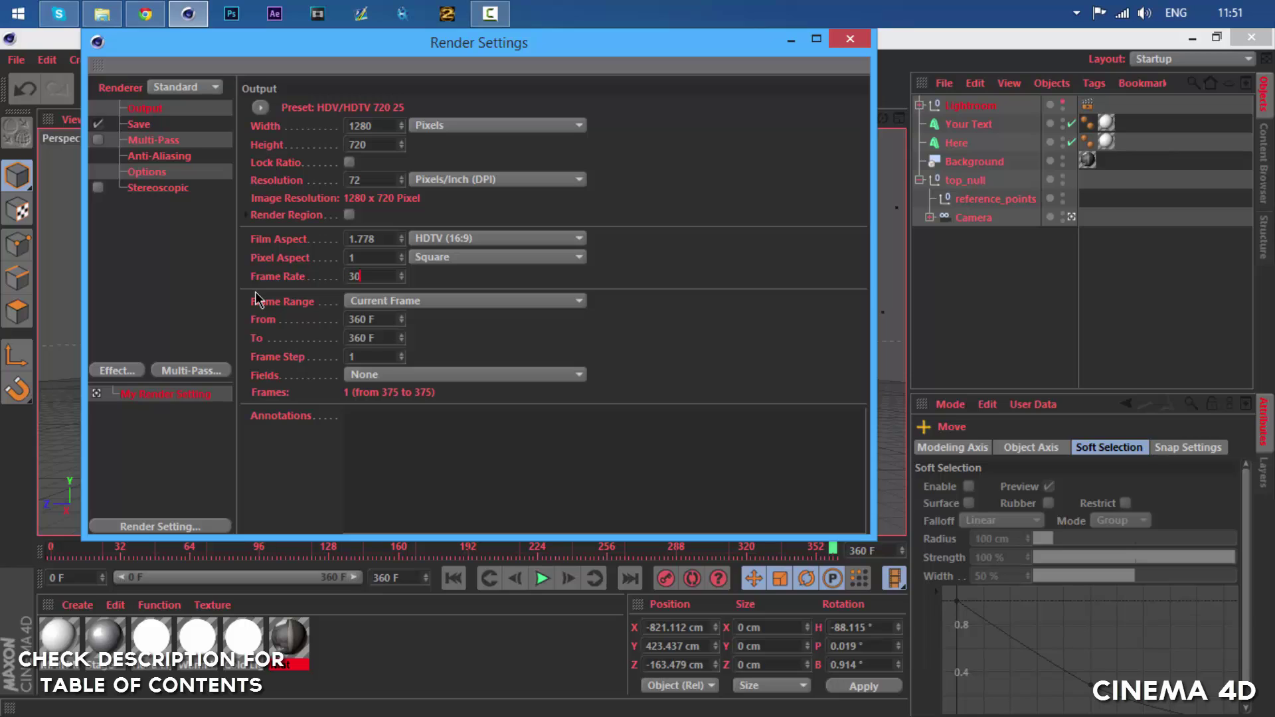
key("Return")
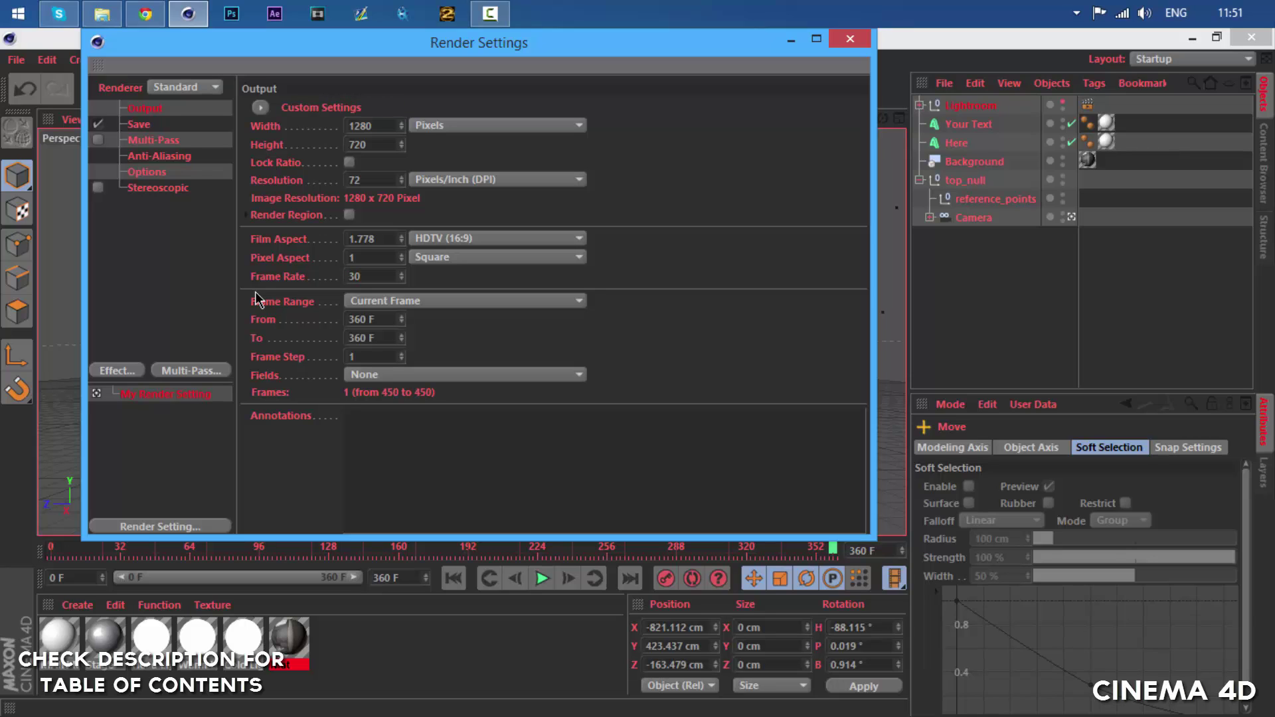
left_click(375, 300)
left_click(384, 357)
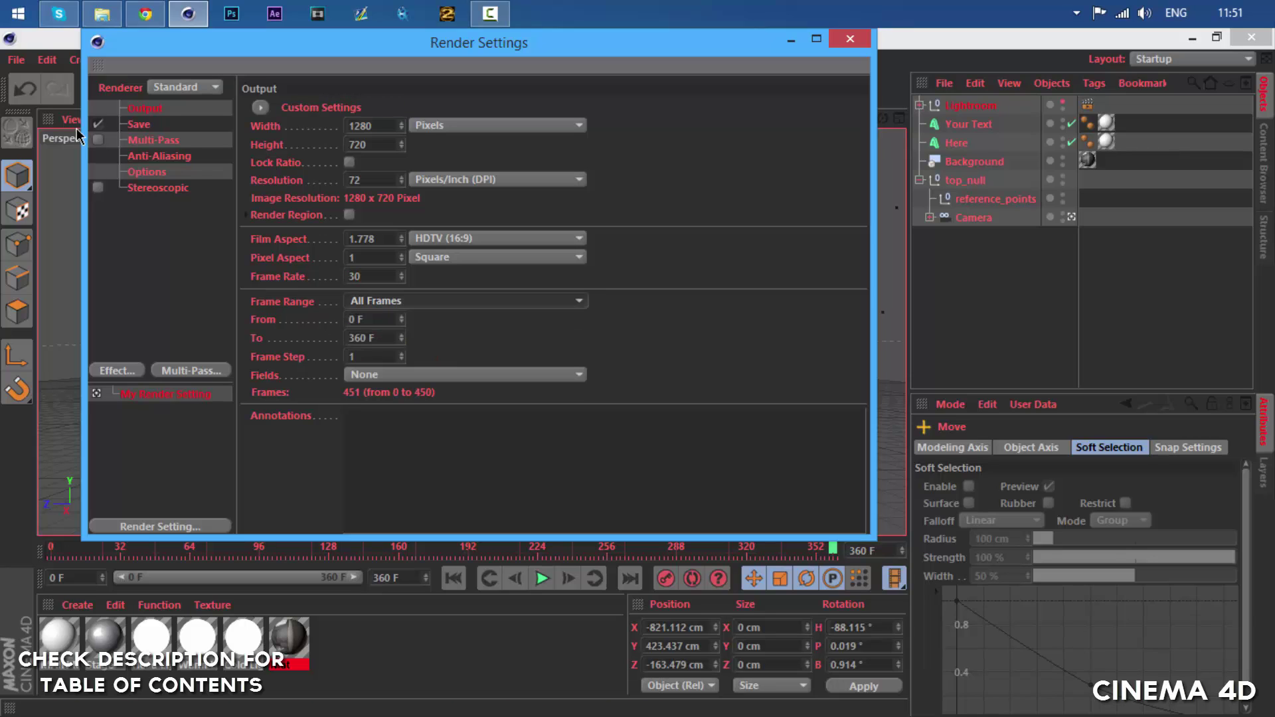
Set the render's save file to the name 1 in the PNG Sequence folder inside Desktop\Desktop\MT Tut.
left_click(140, 128)
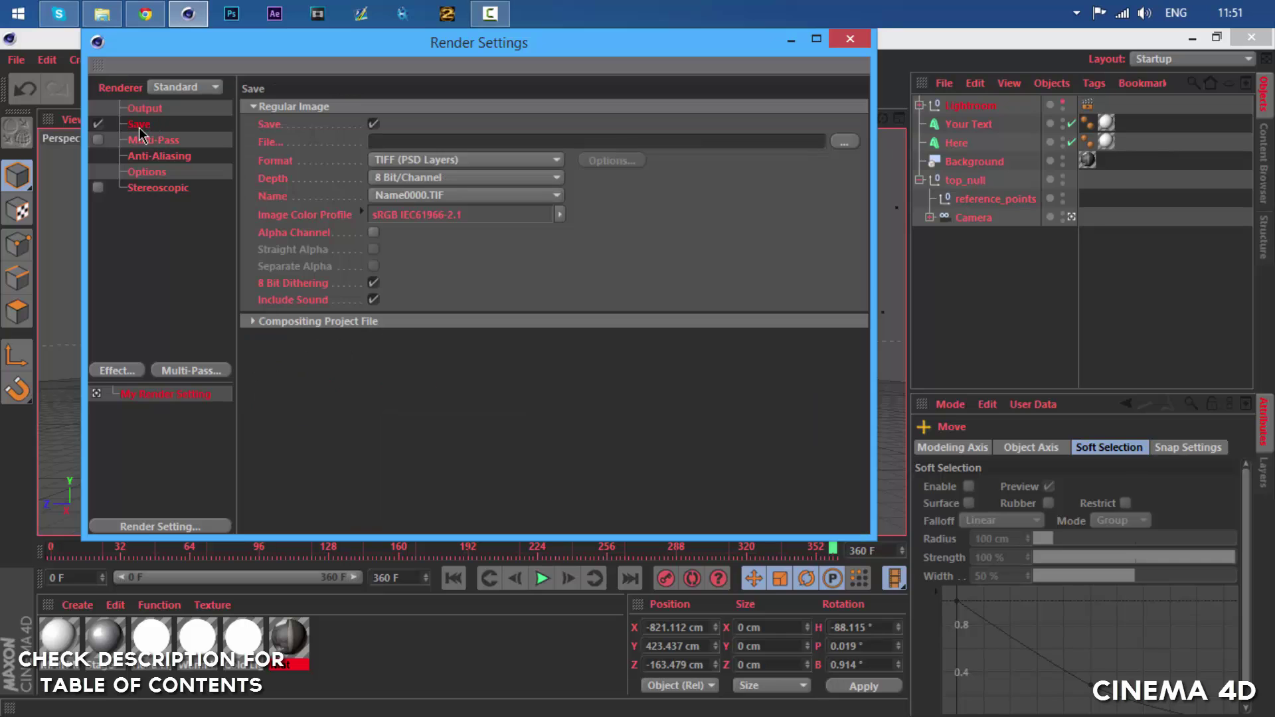
left_click(842, 141)
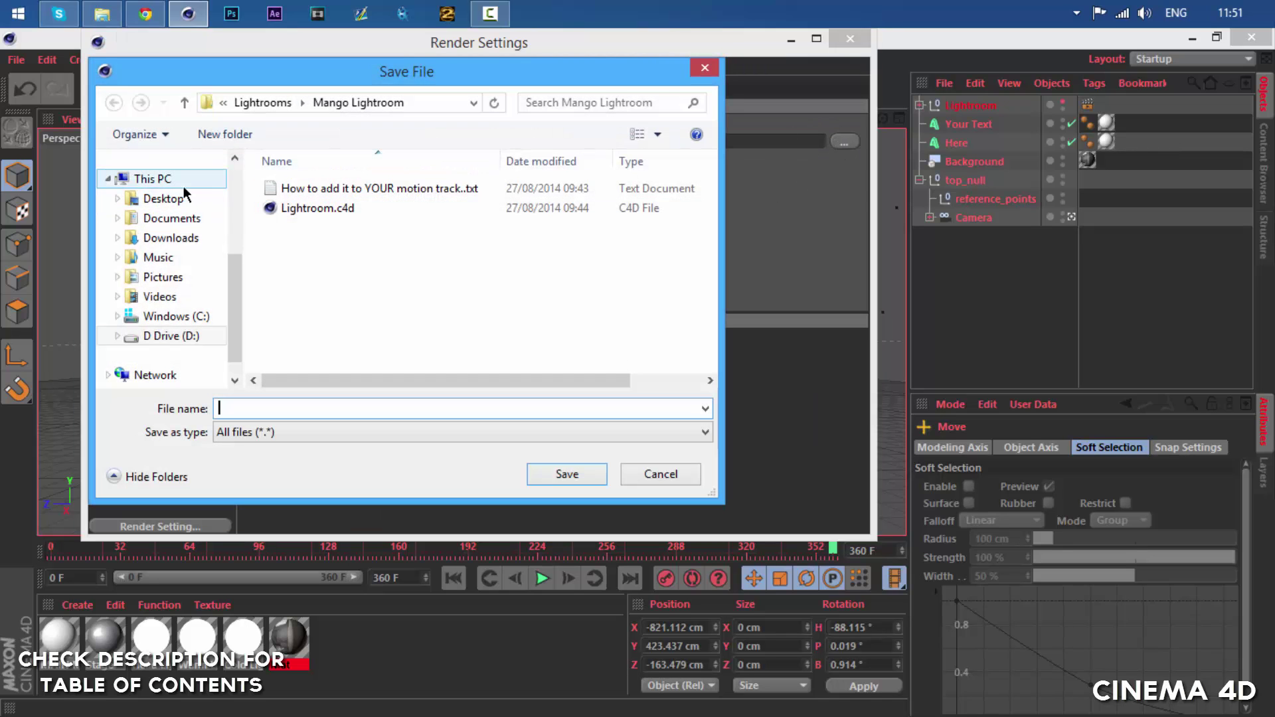
left_click(152, 179)
left_click(163, 198)
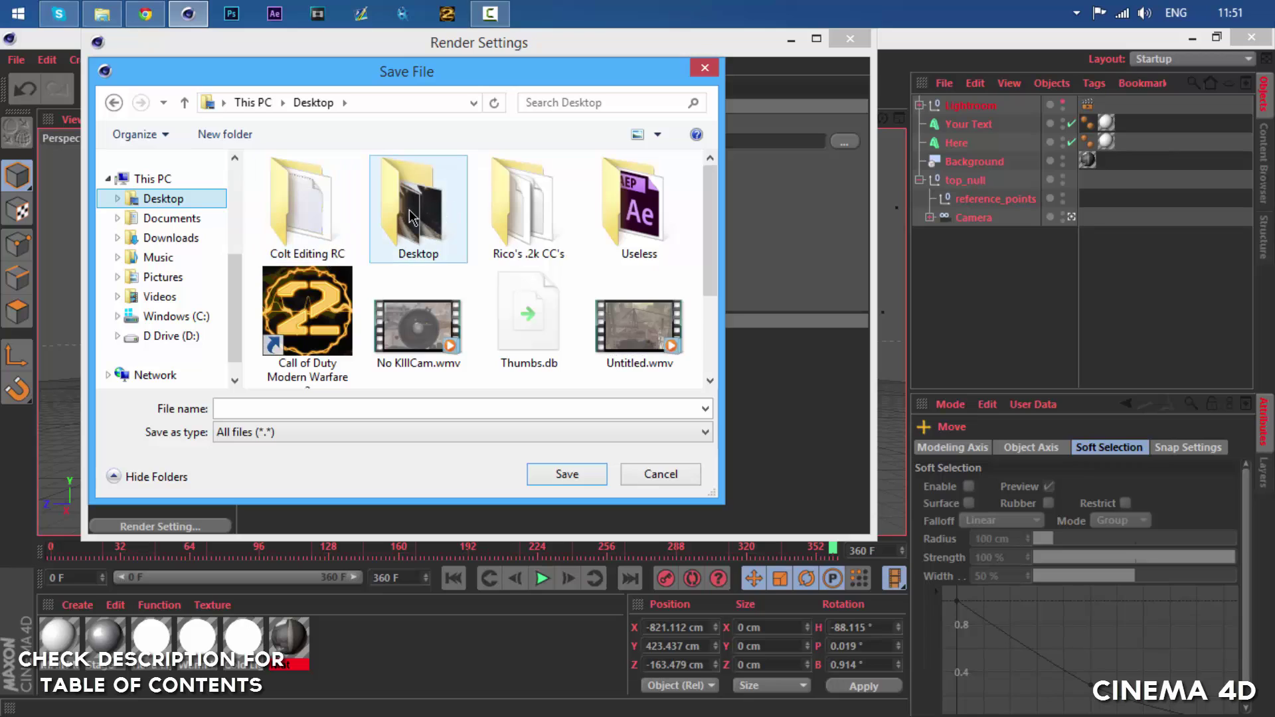
double_click(409, 209)
double_click(349, 266)
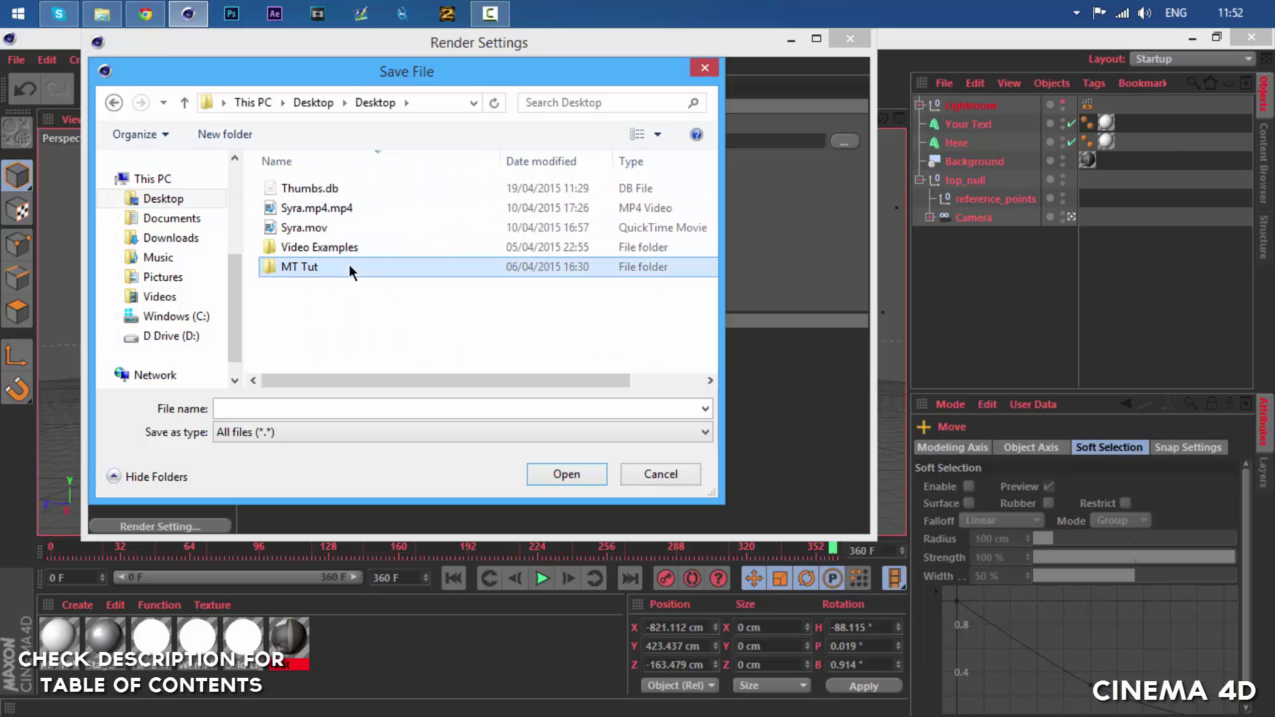
double_click(344, 228)
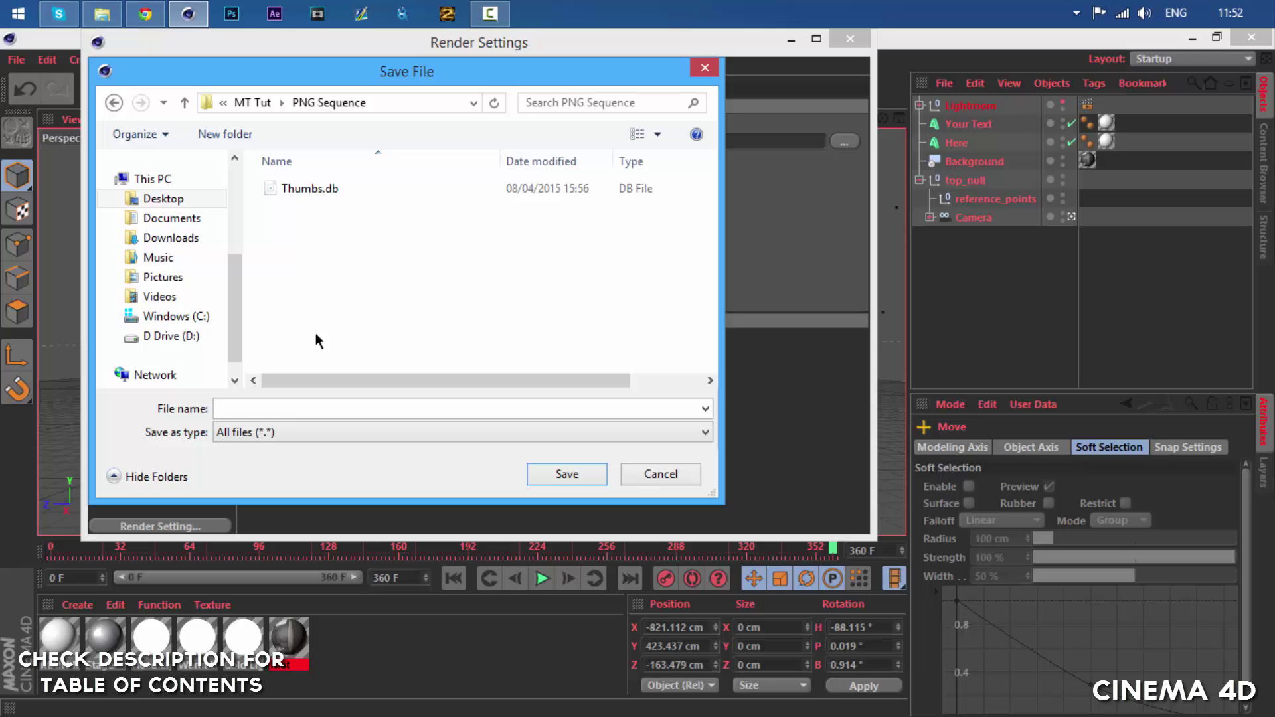
left_click(297, 408)
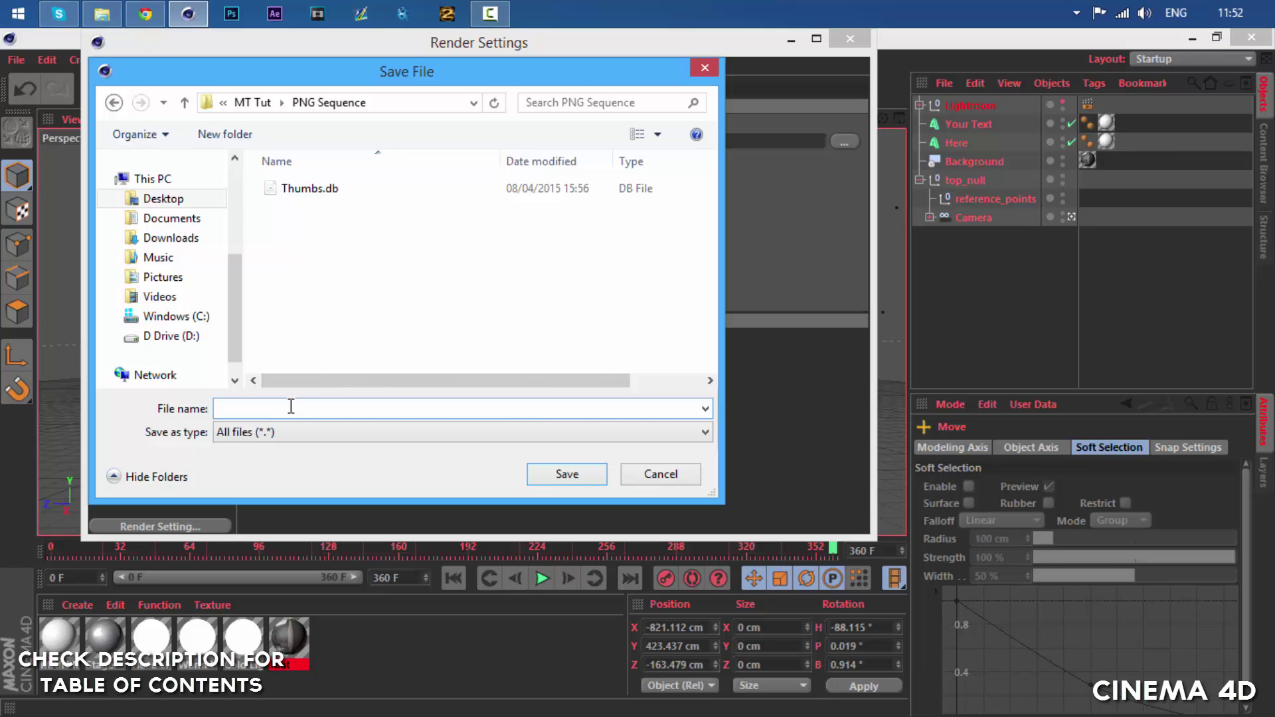
type("1")
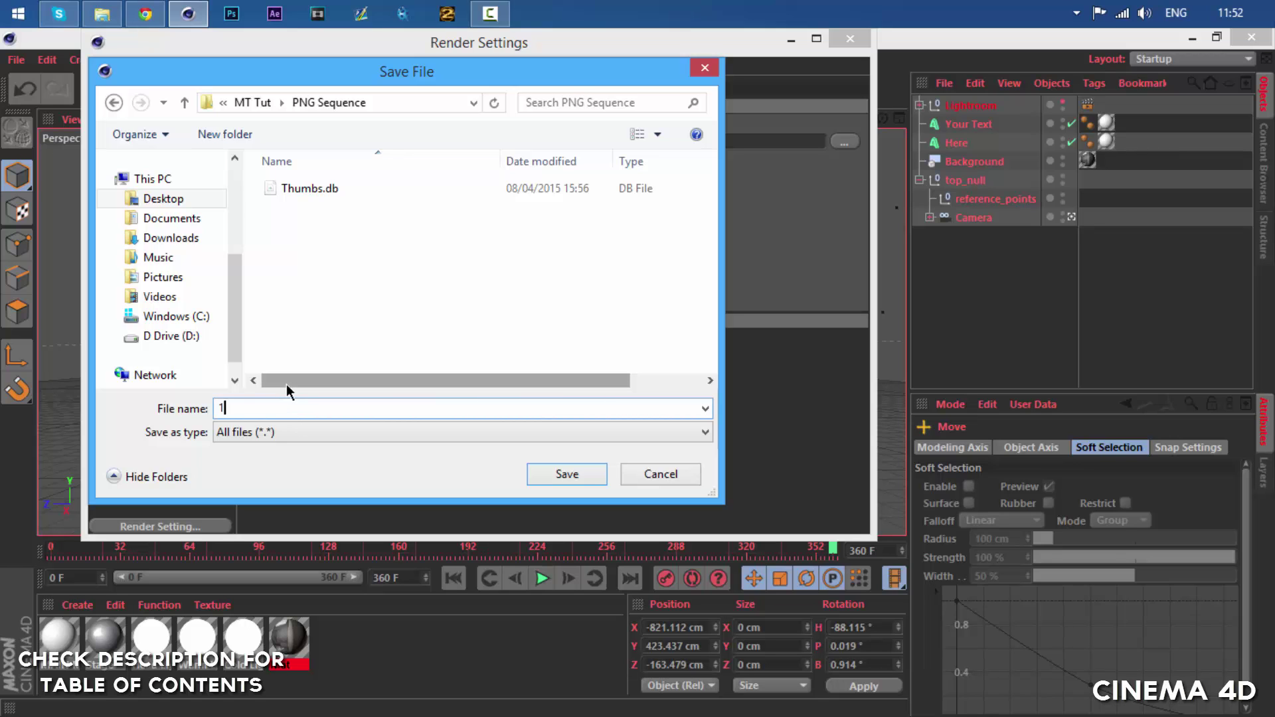
key("Return")
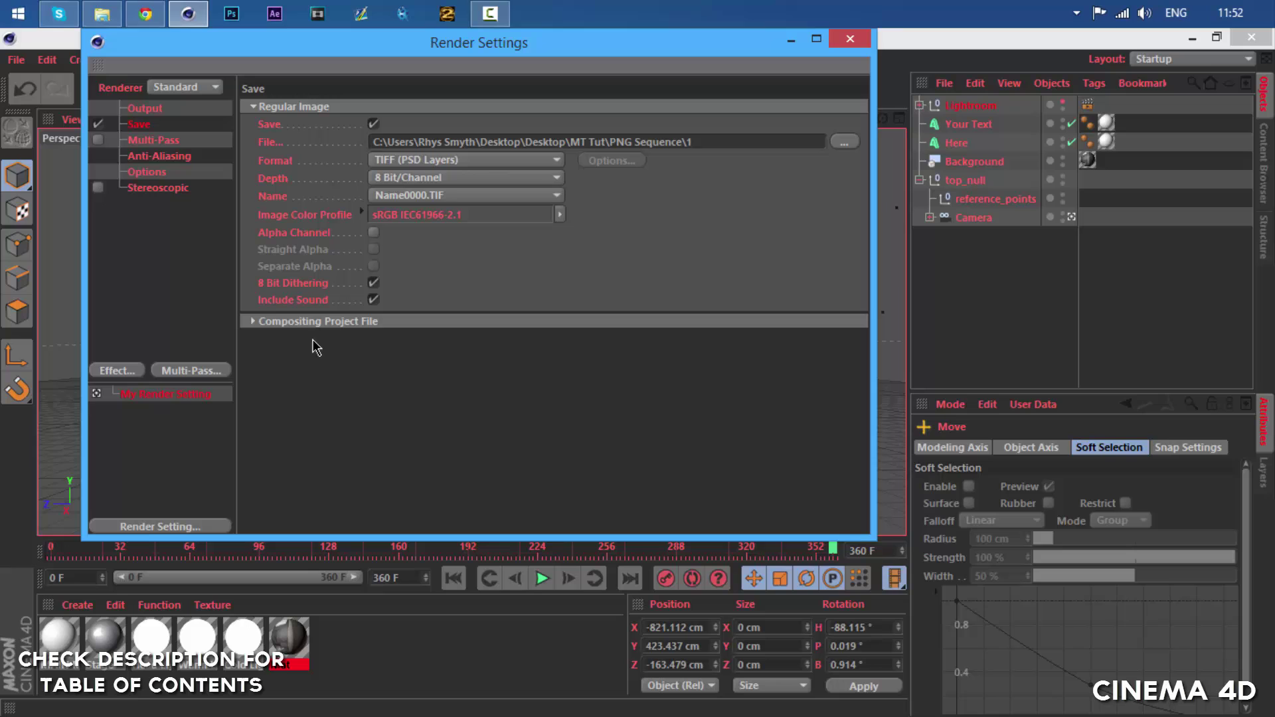
Set the render's save format to PNG and enable its alpha channel.
left_click(425, 161)
left_click(397, 331)
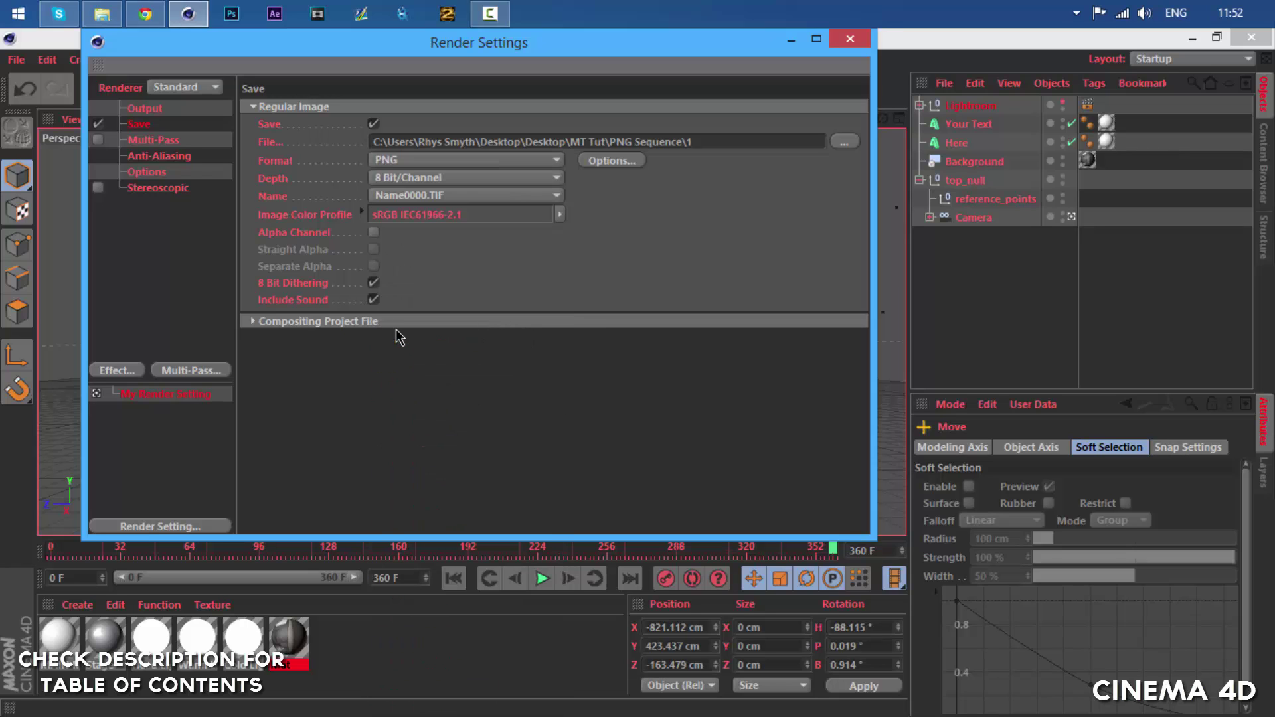
left_click(374, 233)
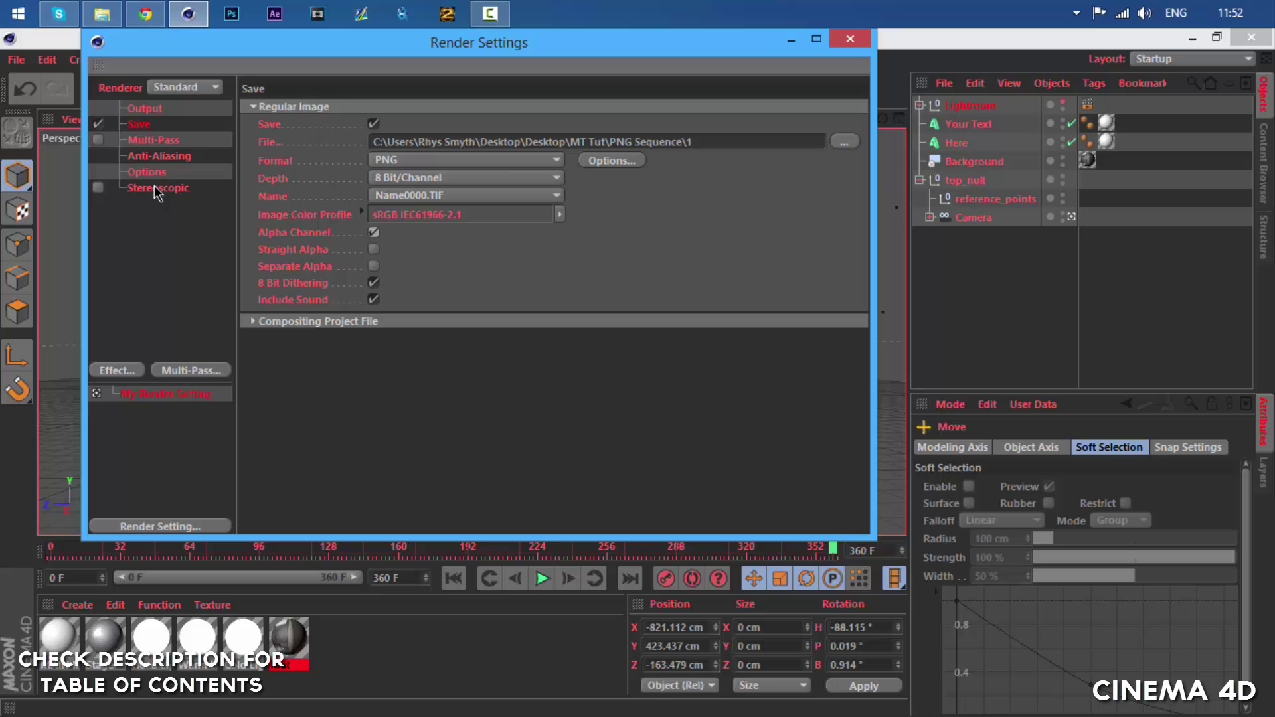
Set the render's anti-aliasing to Best with a maximum level of 2x2.
left_click(158, 157)
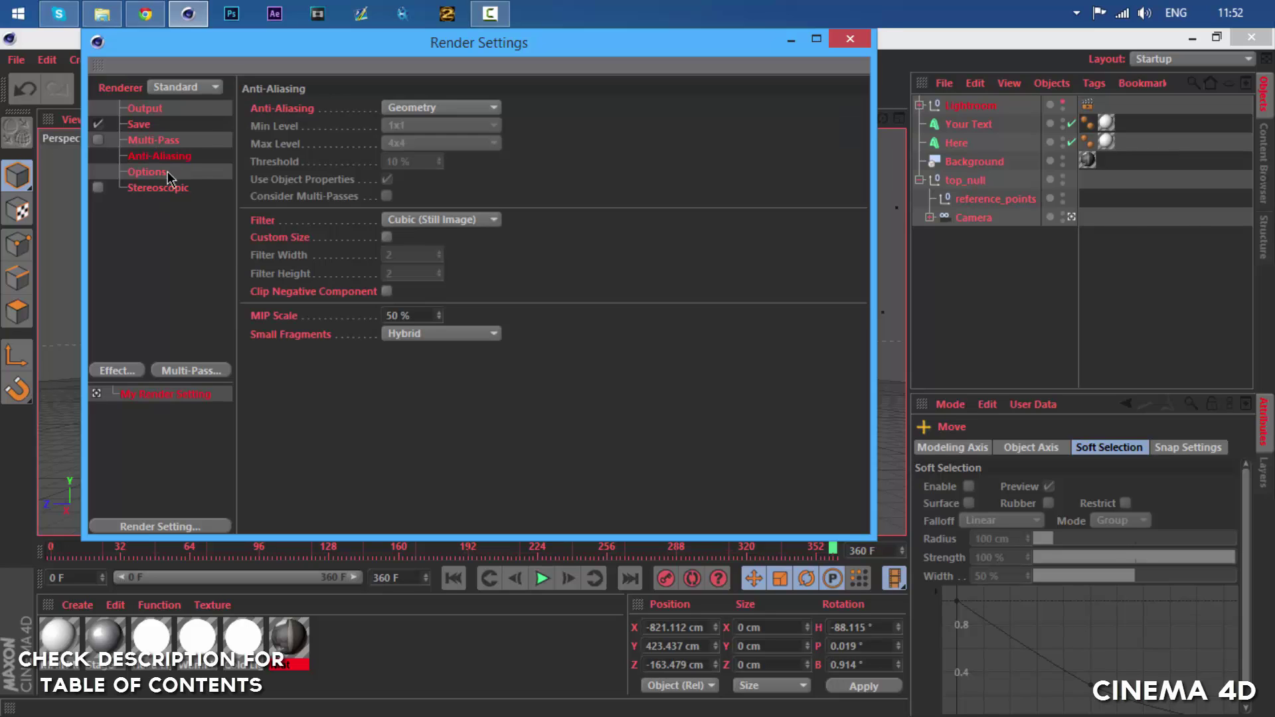
left_click(442, 108)
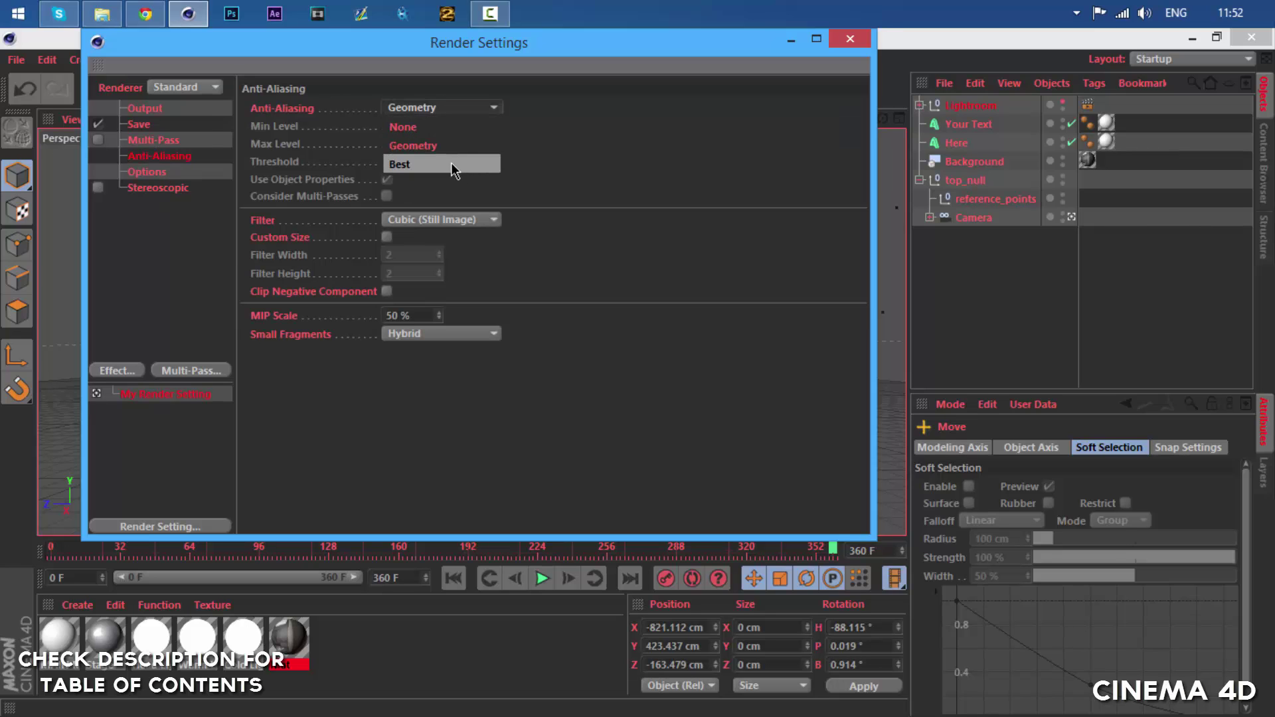
left_click(456, 165)
left_click(444, 143)
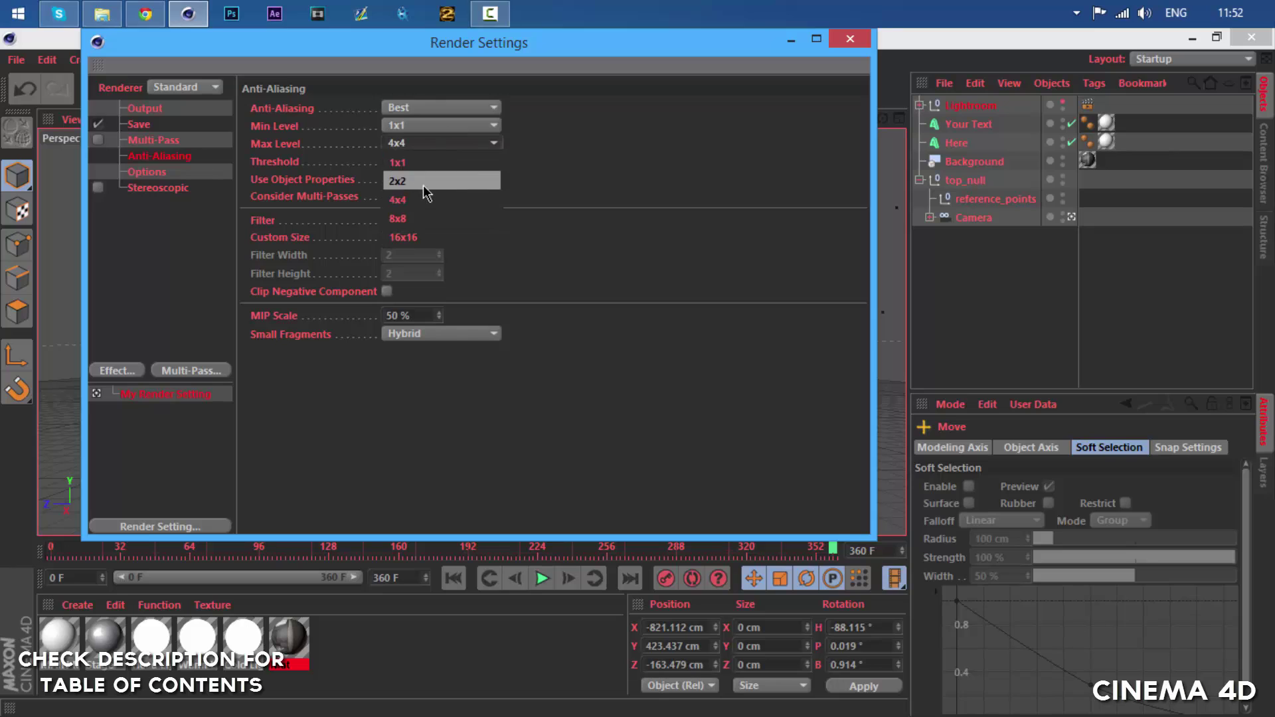
left_click(425, 184)
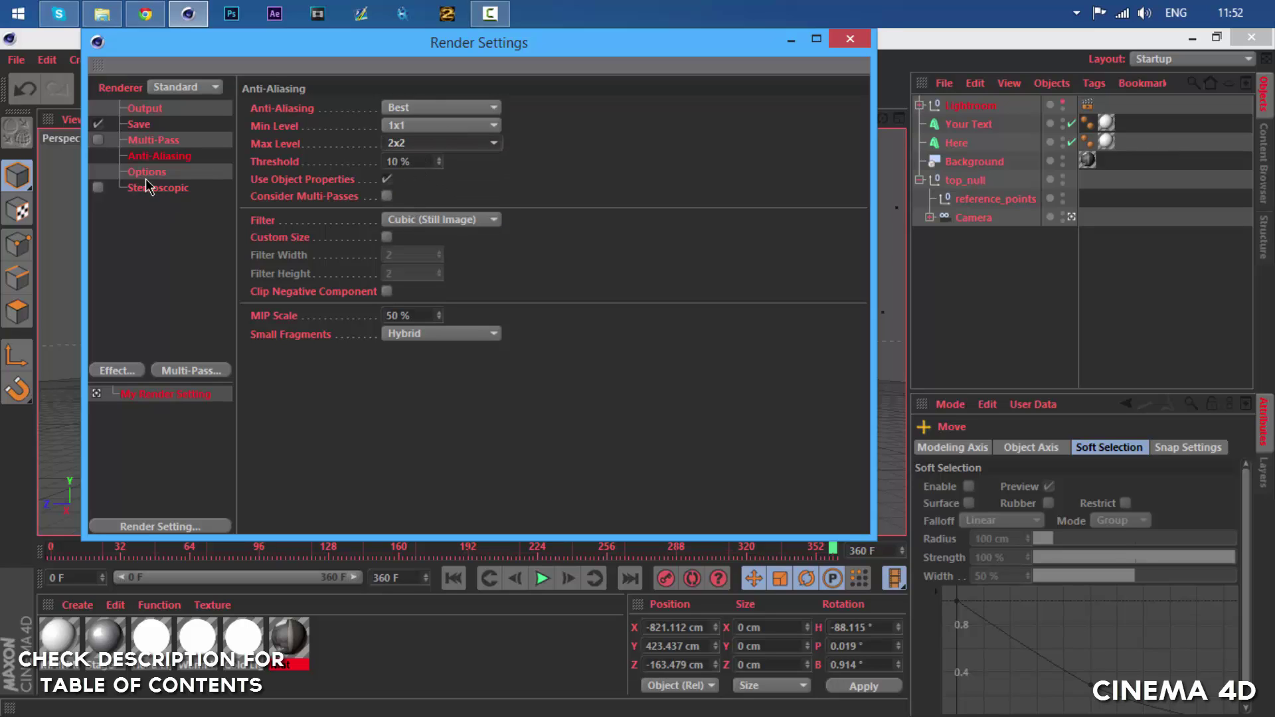
Add the Ambient Occlusion and Global Illumination effects to the render settings.
left_click(111, 363)
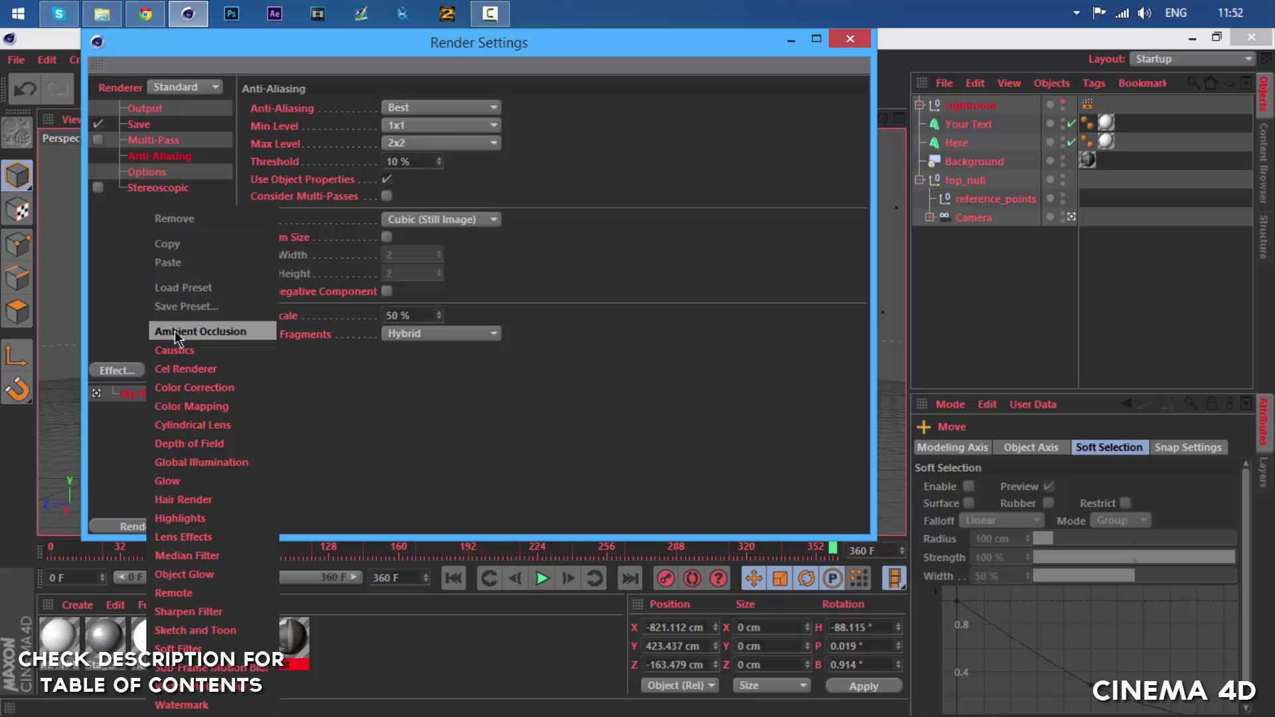
left_click(176, 336)
left_click(117, 371)
left_click(181, 477)
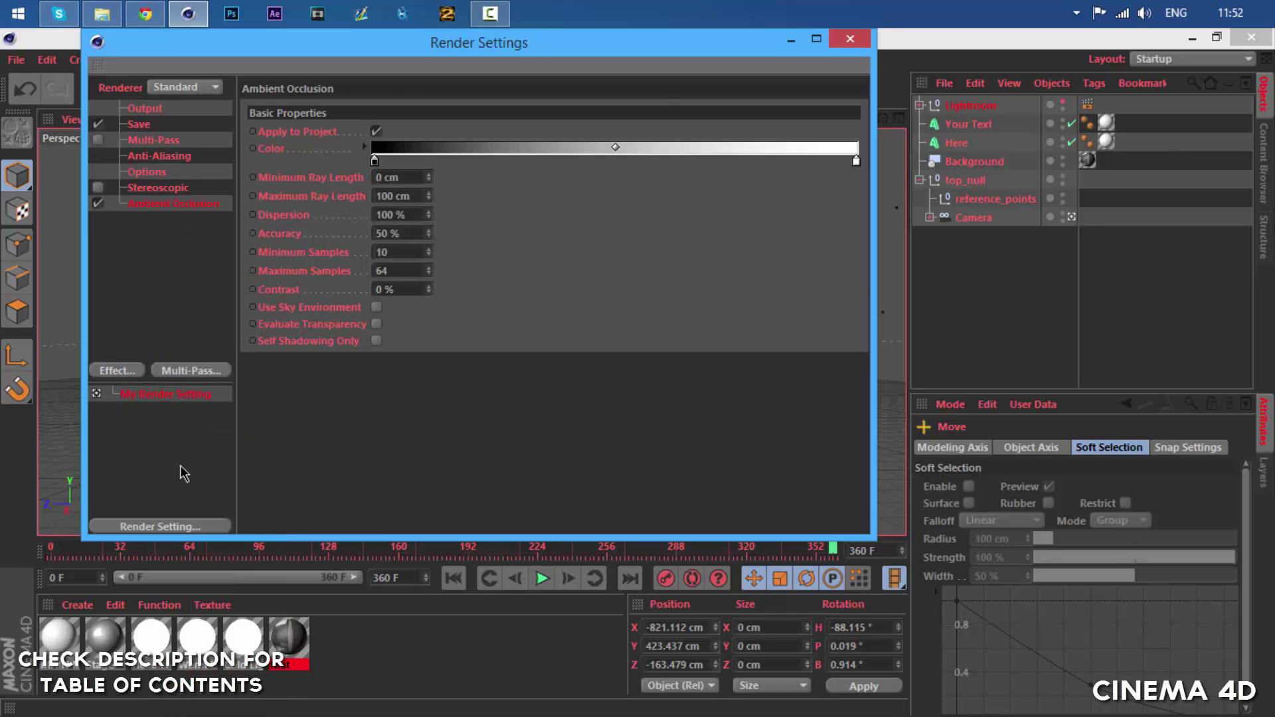
Examine the Ambient Occlusion options and the Global Illumination general and irradiance cache options, and close the render settings.
left_click(159, 203)
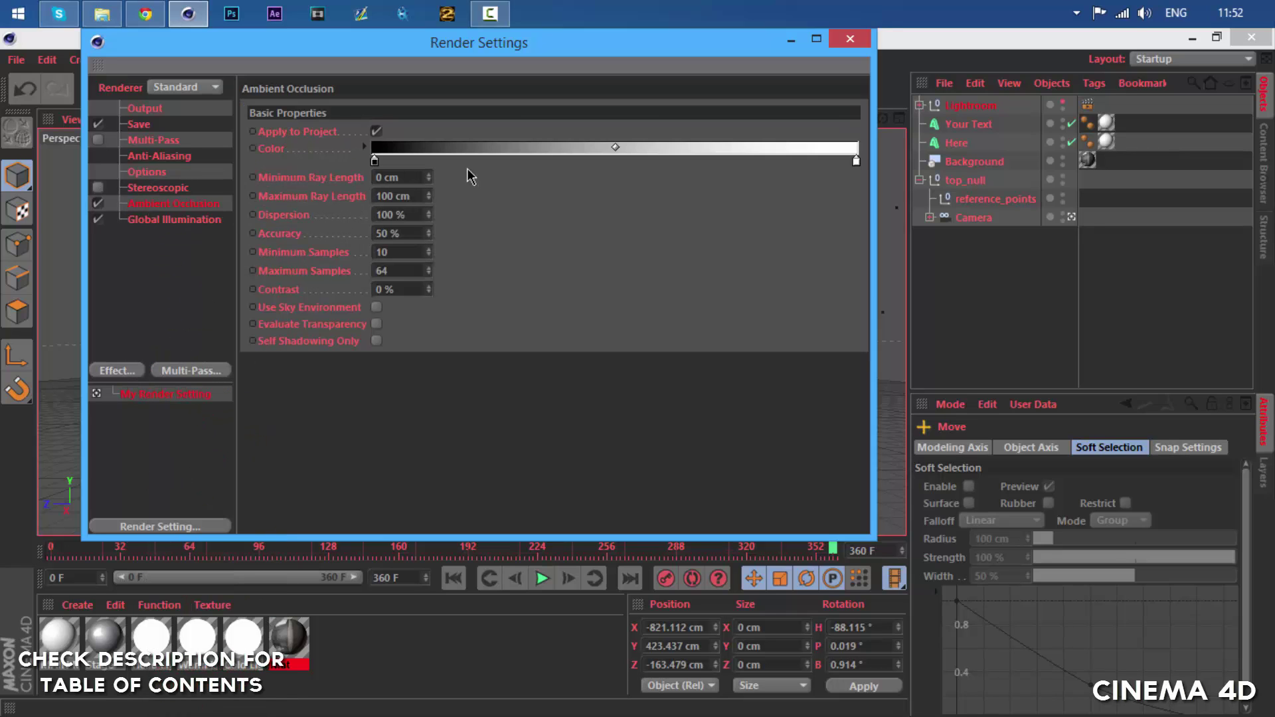
left_click(198, 222)
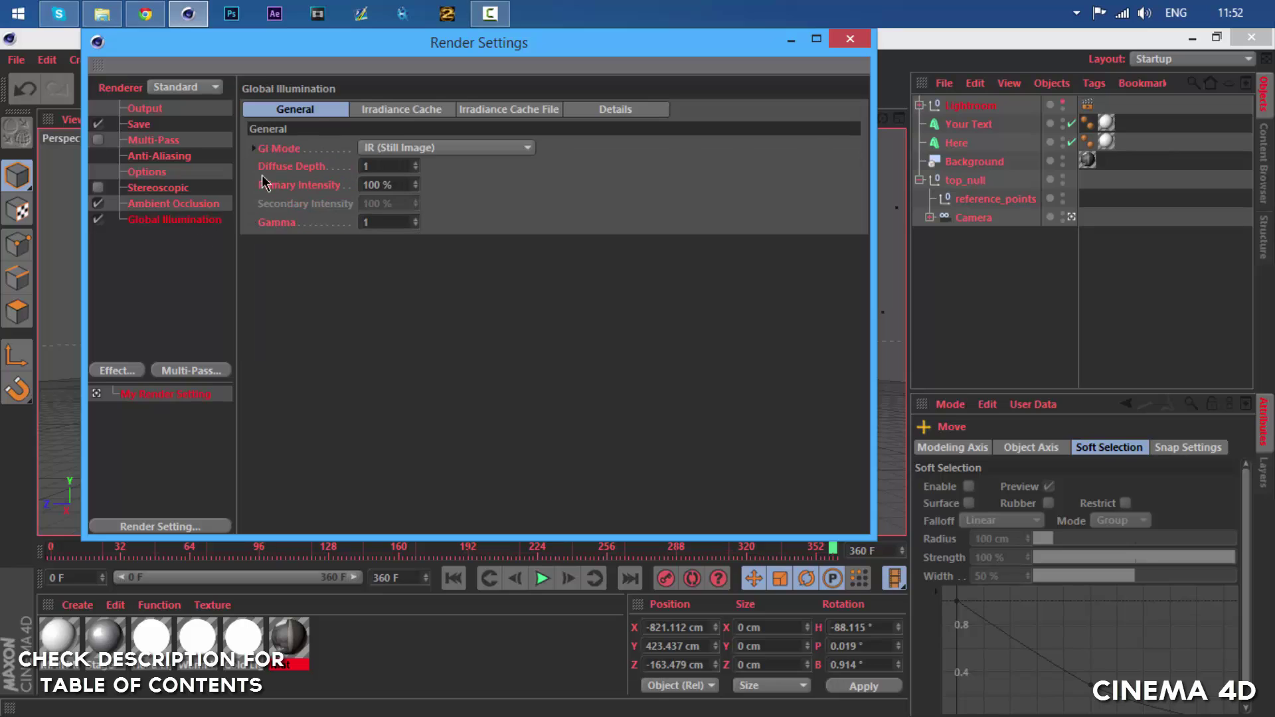
left_click(400, 110)
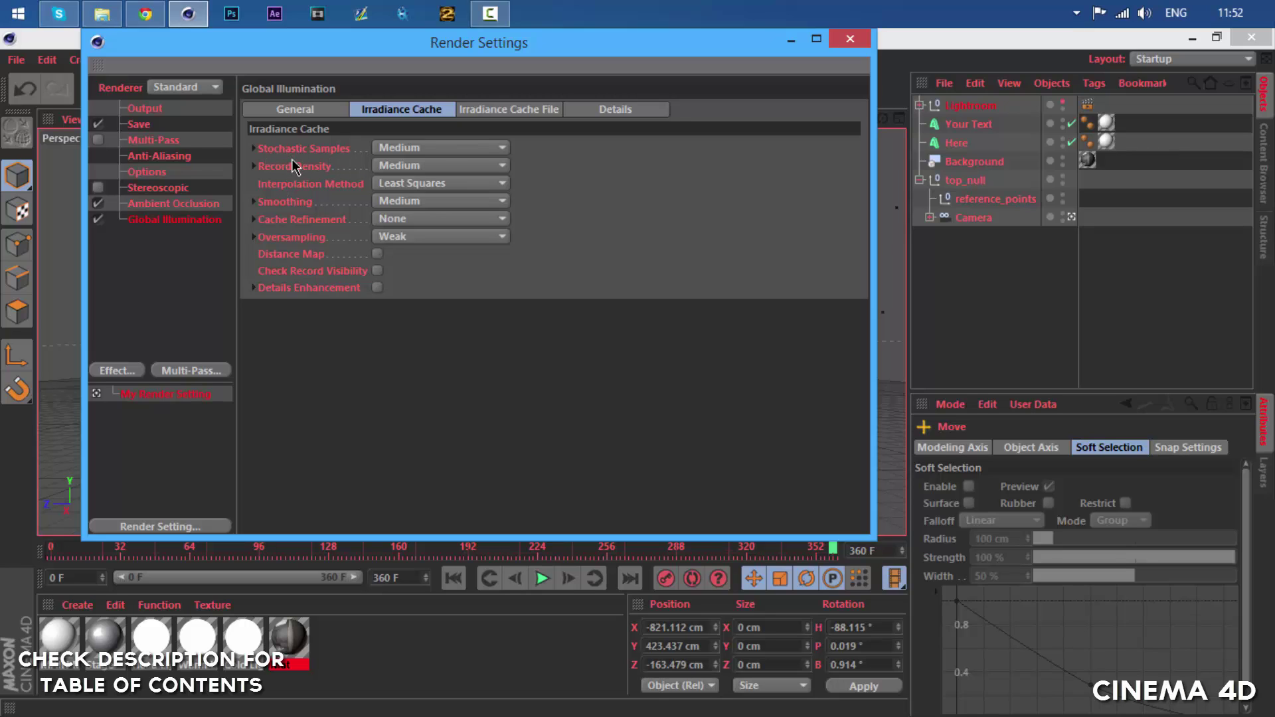
left_click(452, 147)
left_click(449, 148)
left_click(445, 166)
left_click(444, 166)
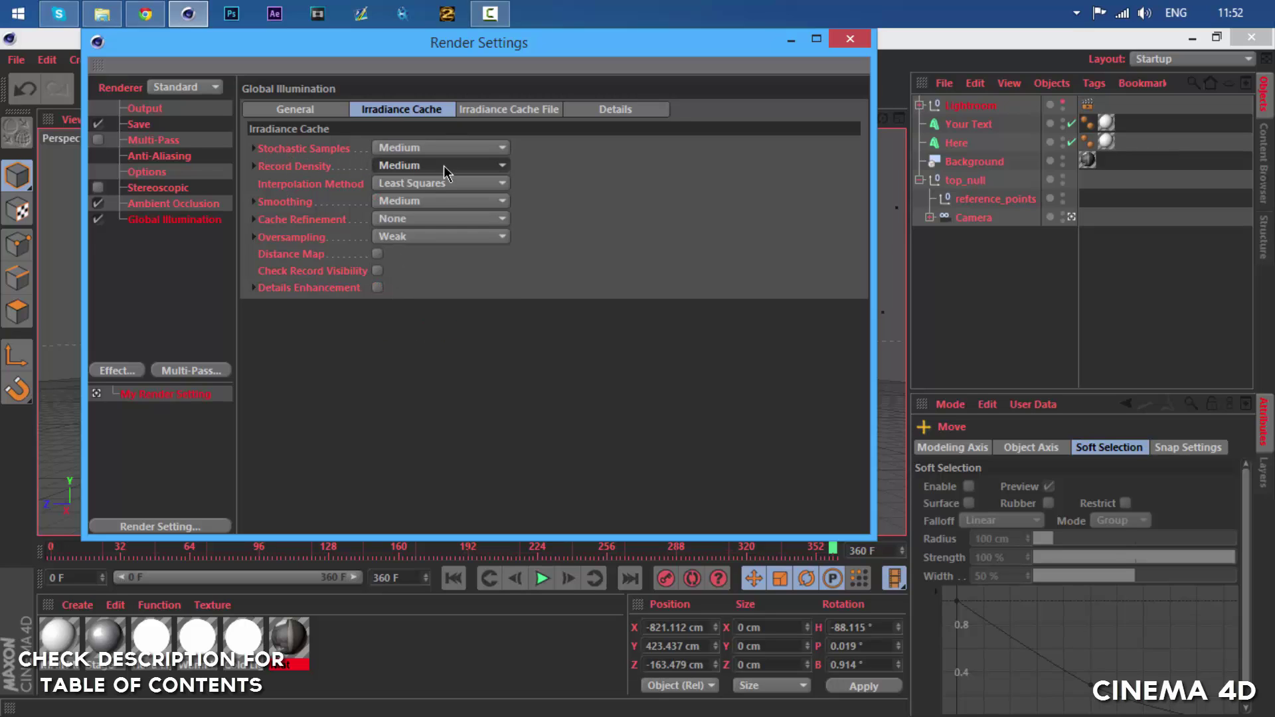
left_click(132, 289)
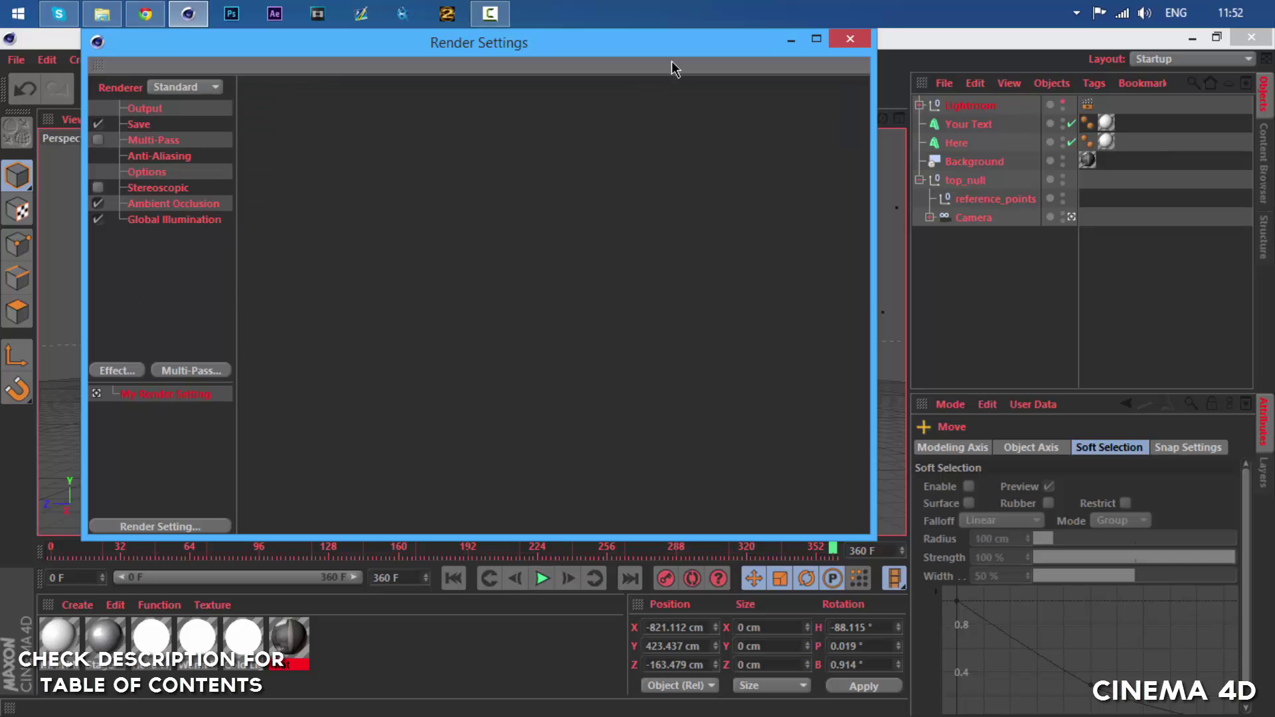
left_click(840, 37)
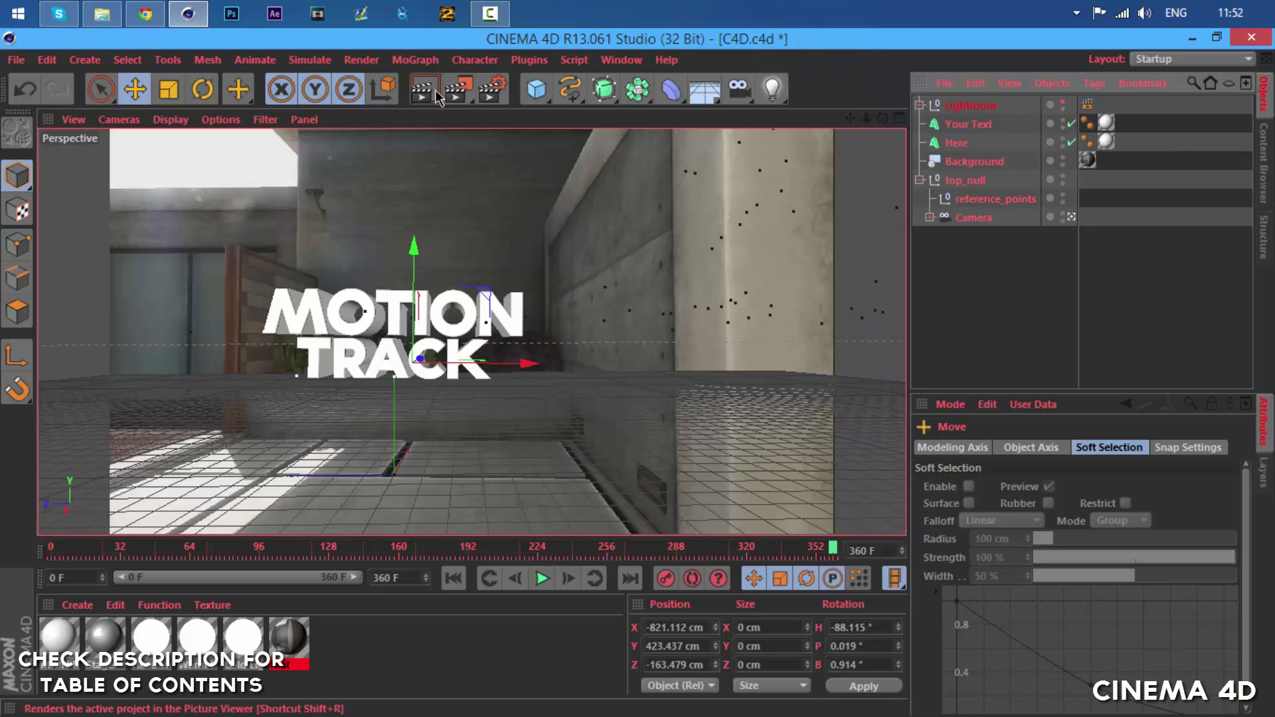
Render a preview of the active view with the new effects and stop it partway.
left_click(427, 89)
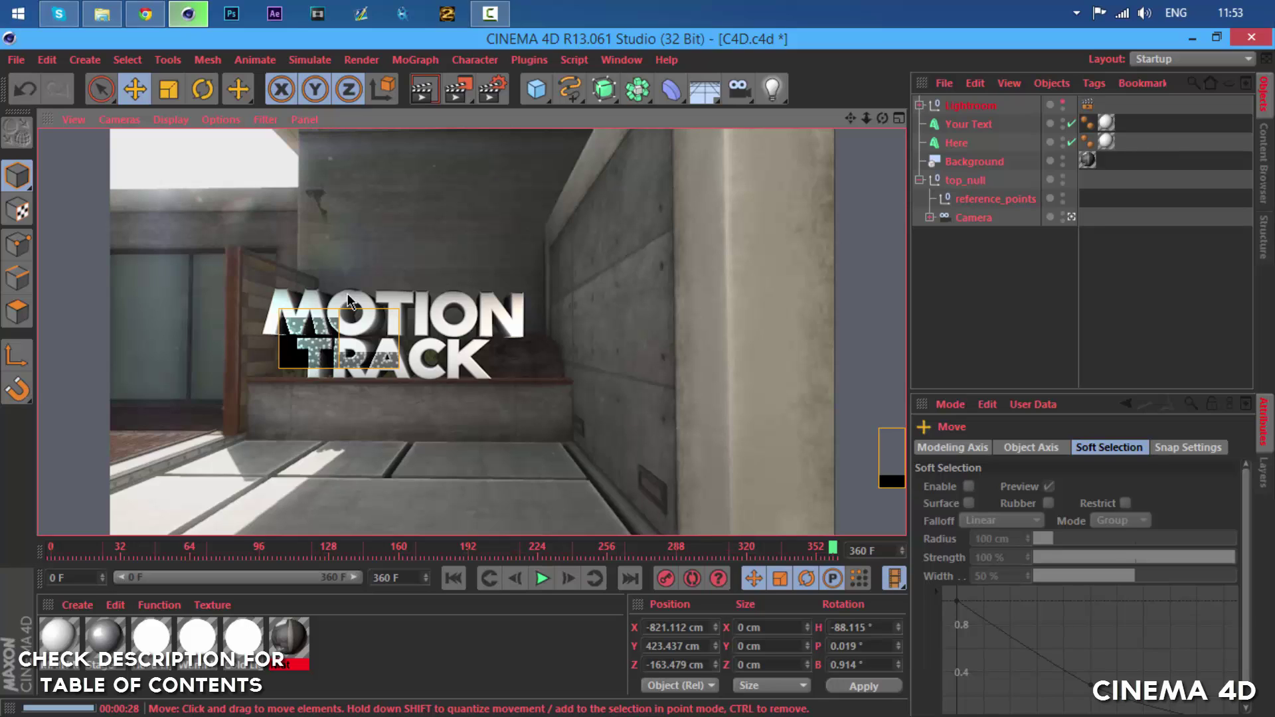
left_click(348, 295)
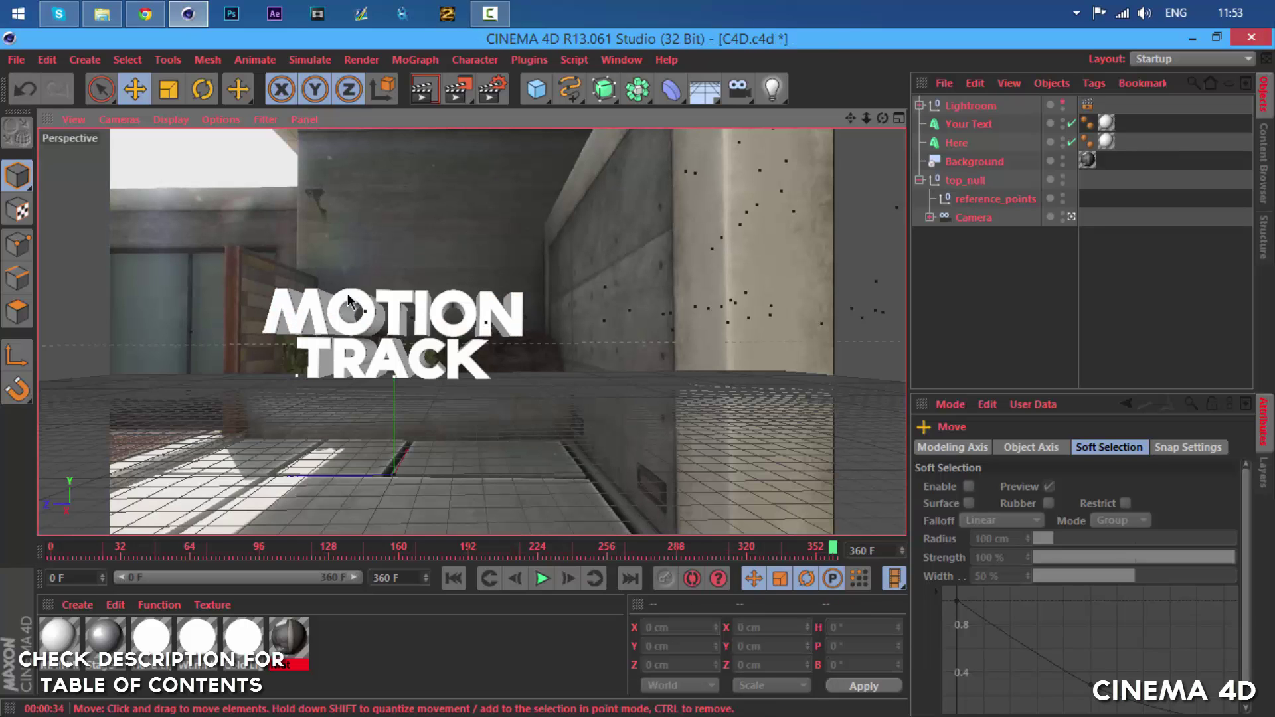
Lower the Lightroom to about Y 416 cm.
key("t")
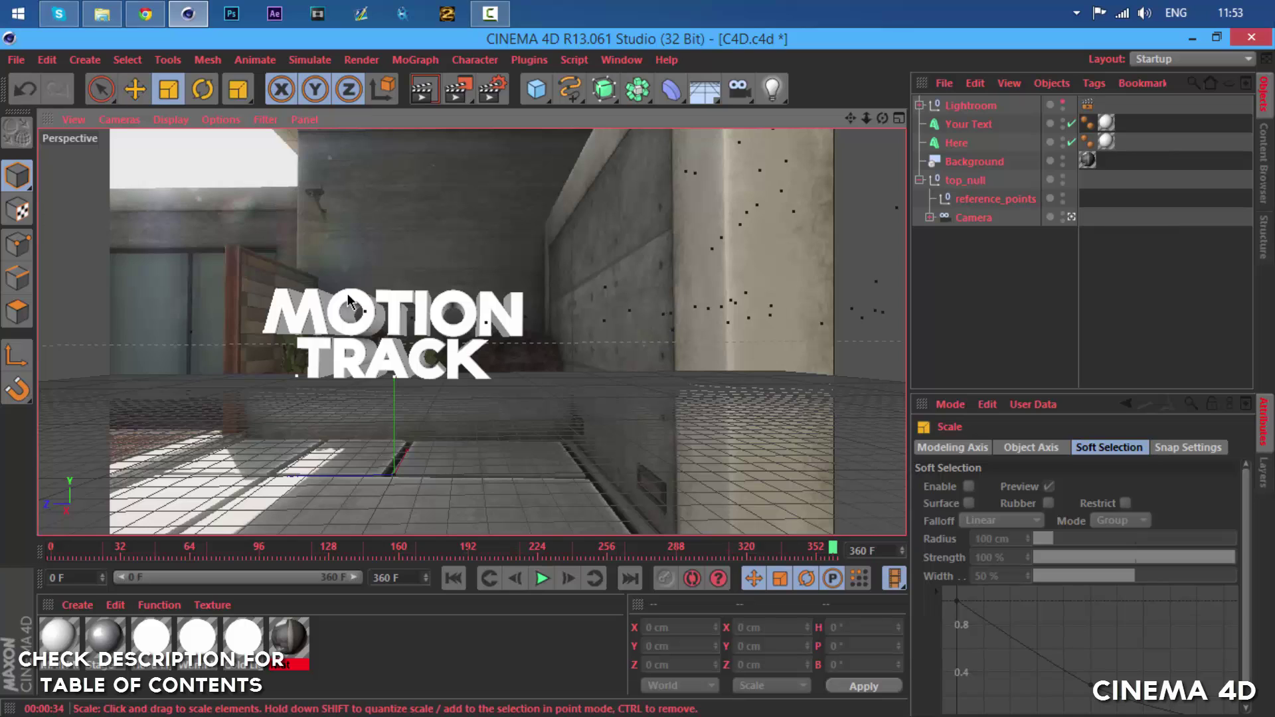
left_click(970, 105)
left_click_drag(347, 295, 348, 301)
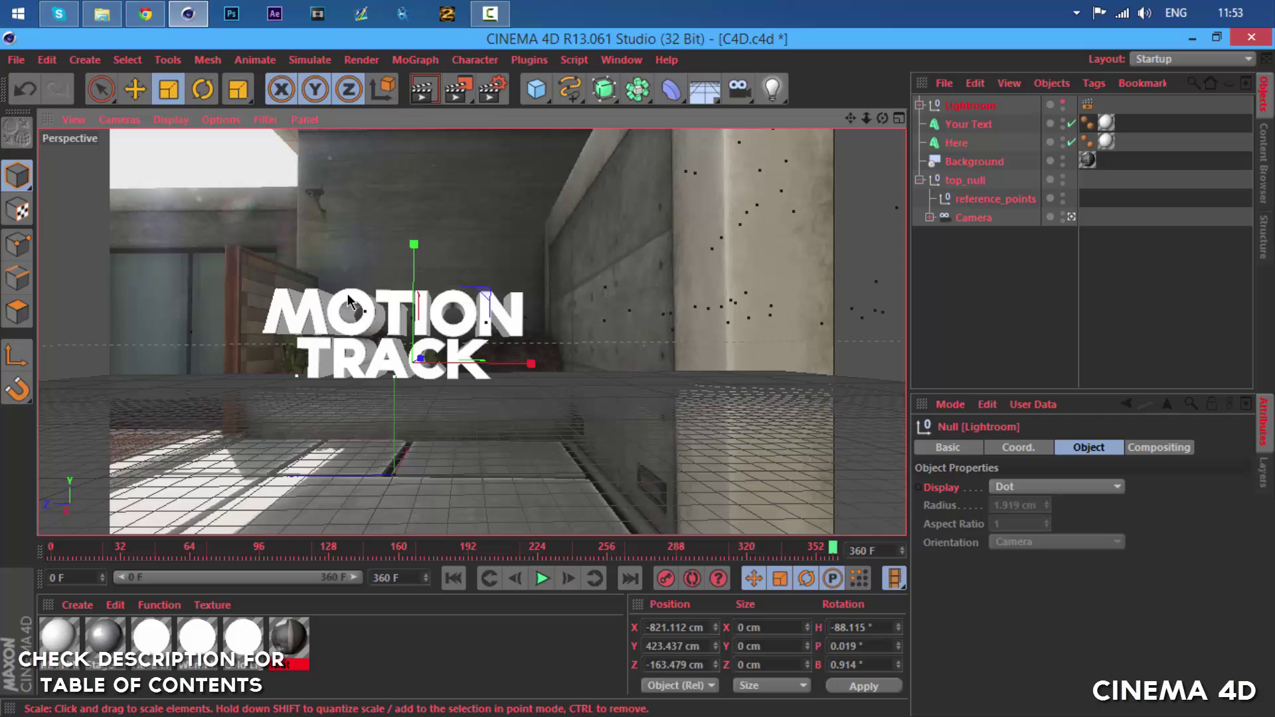
key("e")
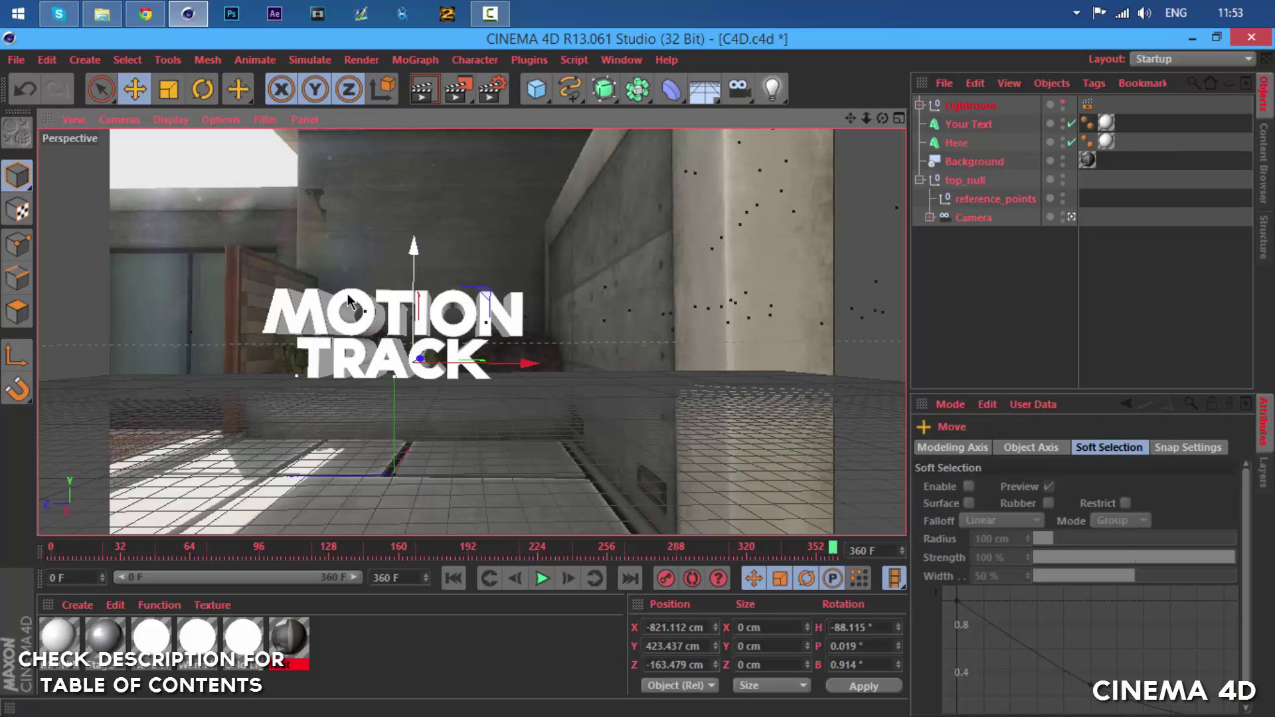
left_click_drag(347, 301, 348, 301)
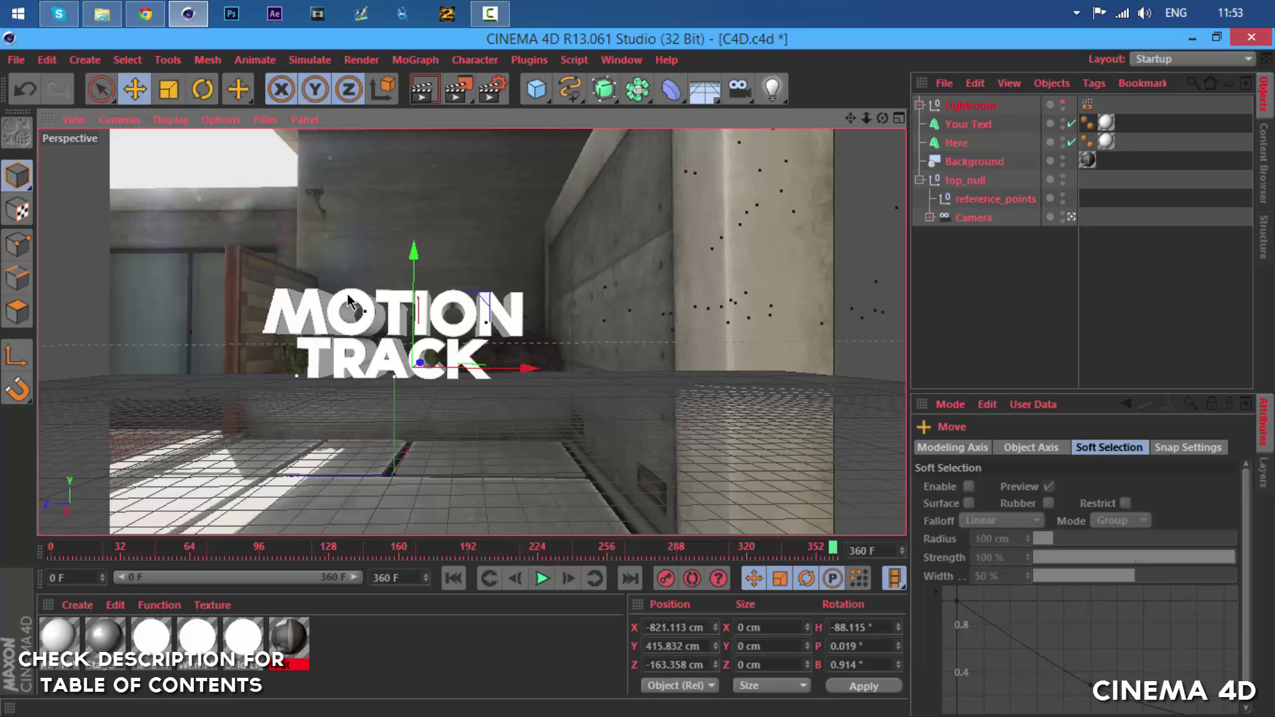
Create a new material, try applying it to the Your Text object and undo the assignment.
left_click(77, 604)
left_click(100, 445)
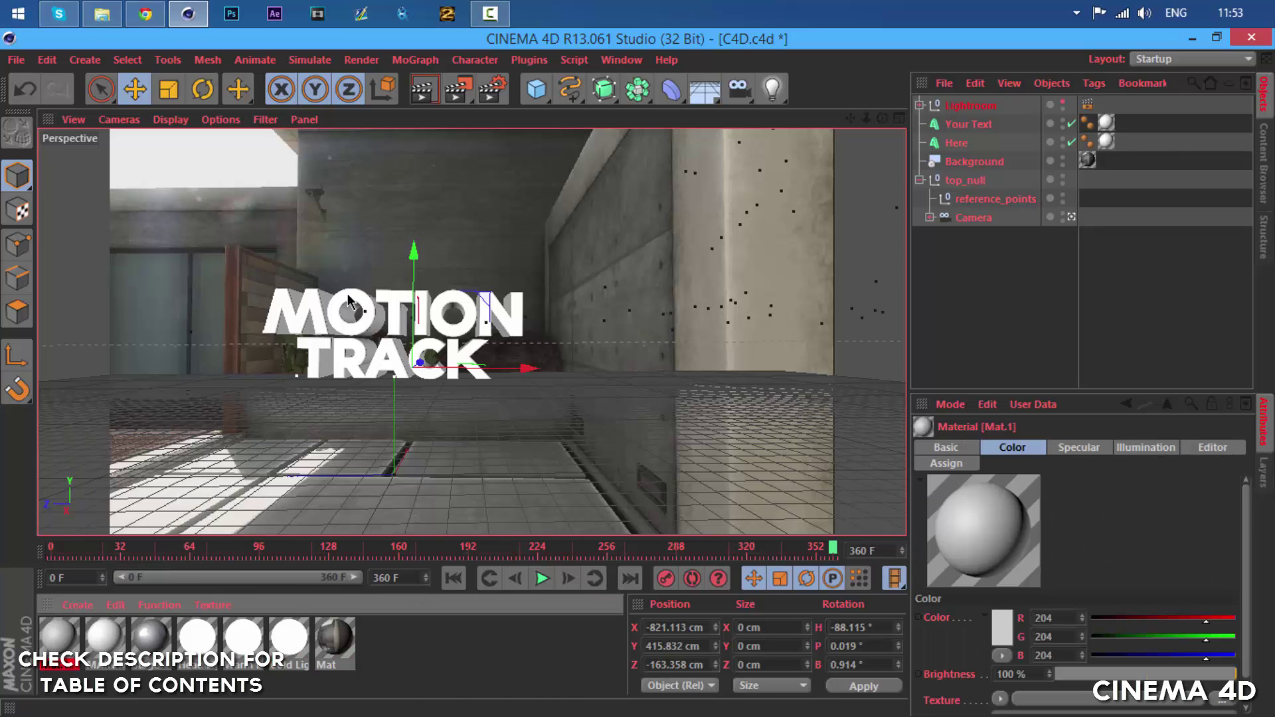
left_click_drag(348, 303, 348, 302)
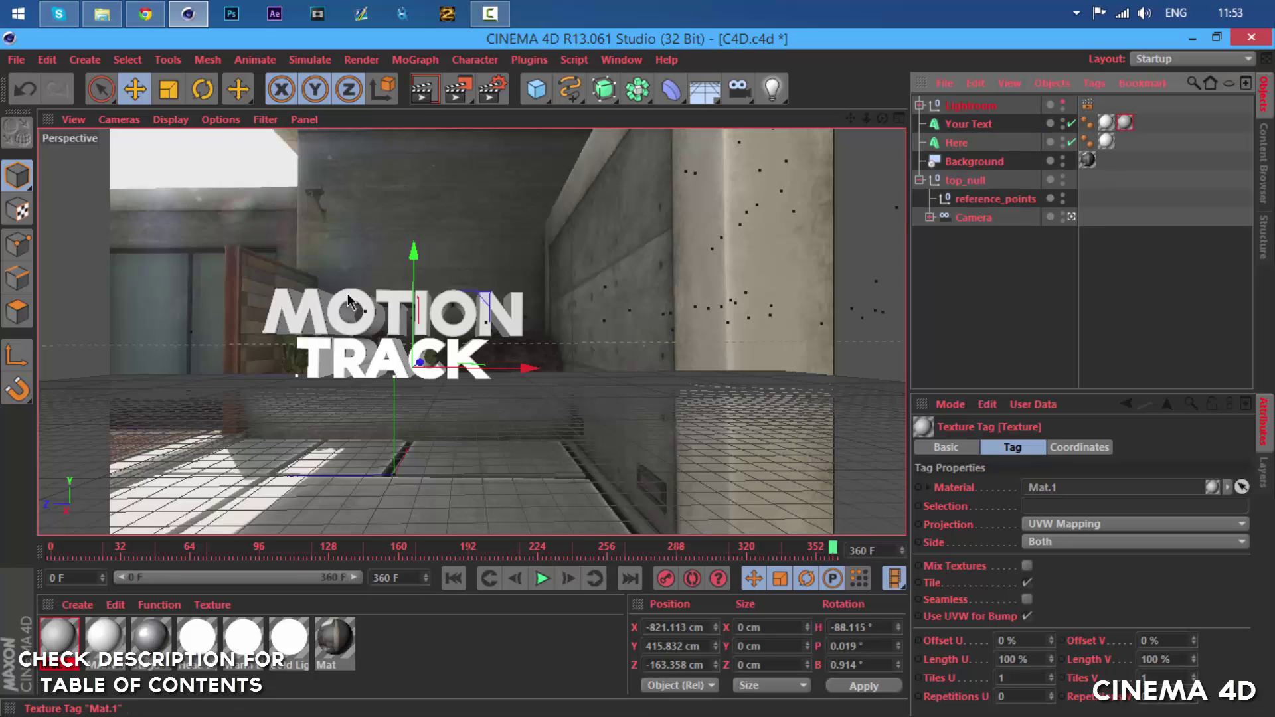
key("ctrl+z")
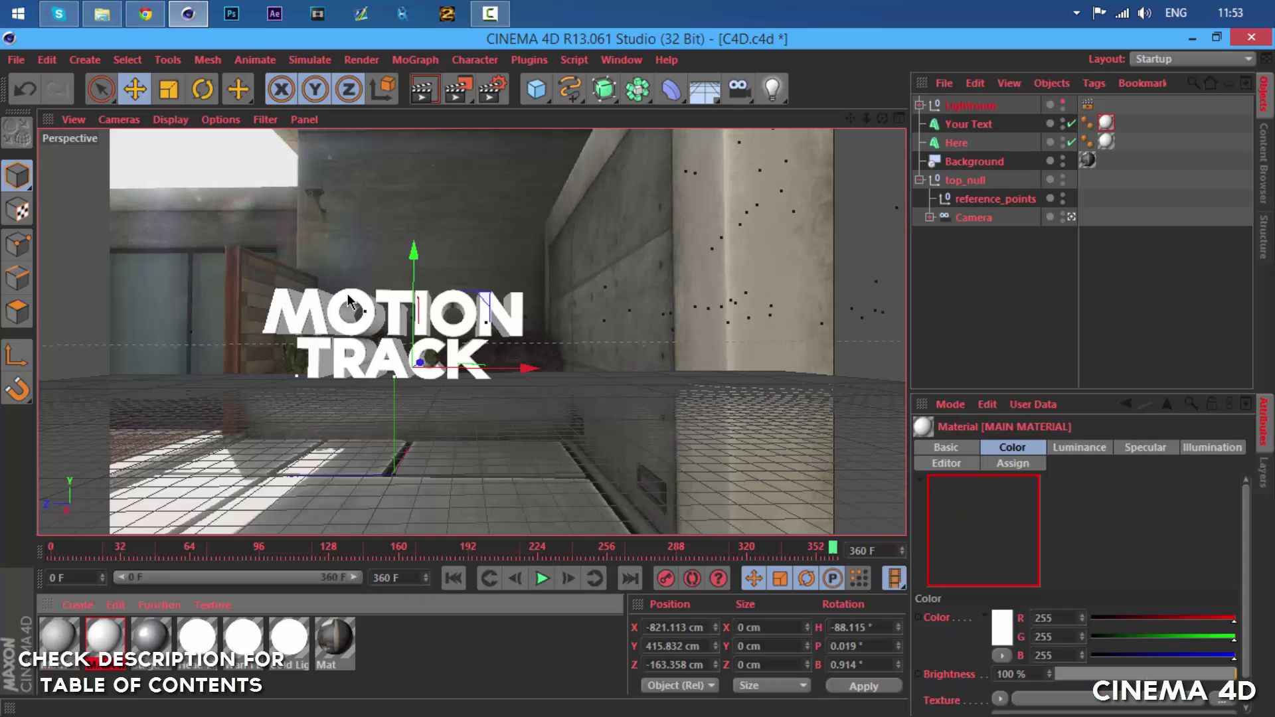
Turn off the Specular channel of MAIN MATERIAL and close its editor.
key("Return")
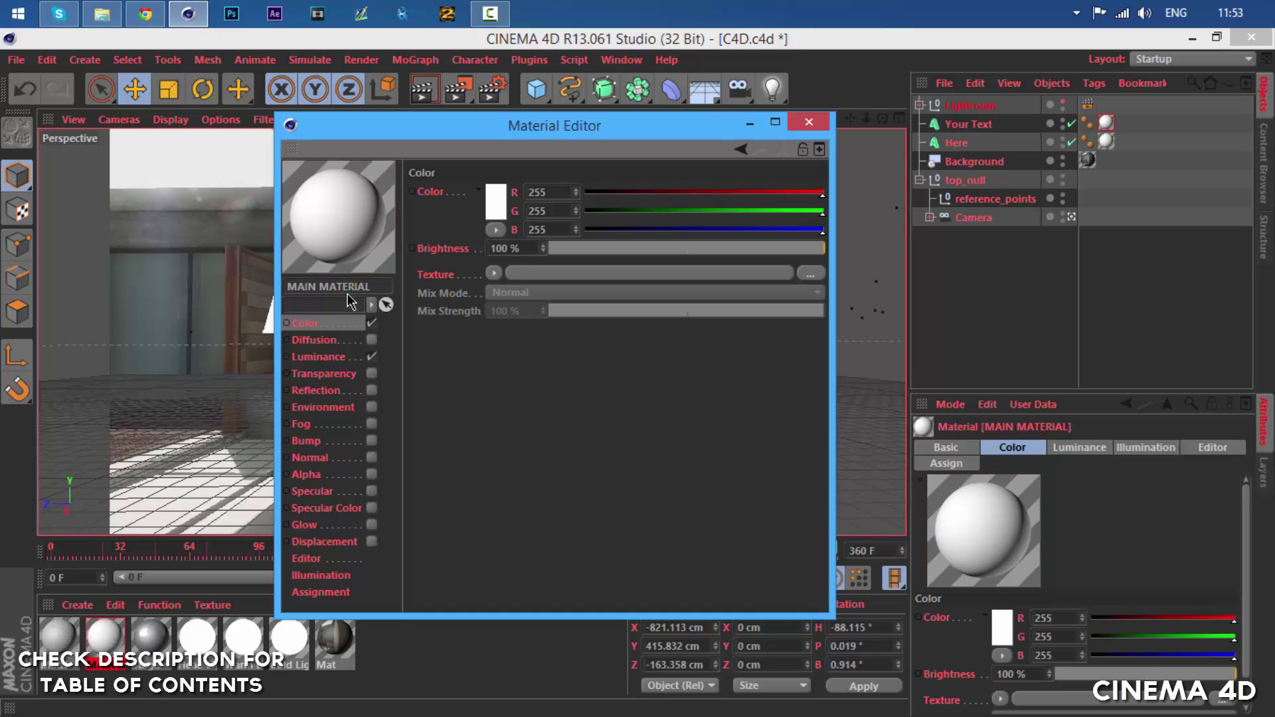
key("Return")
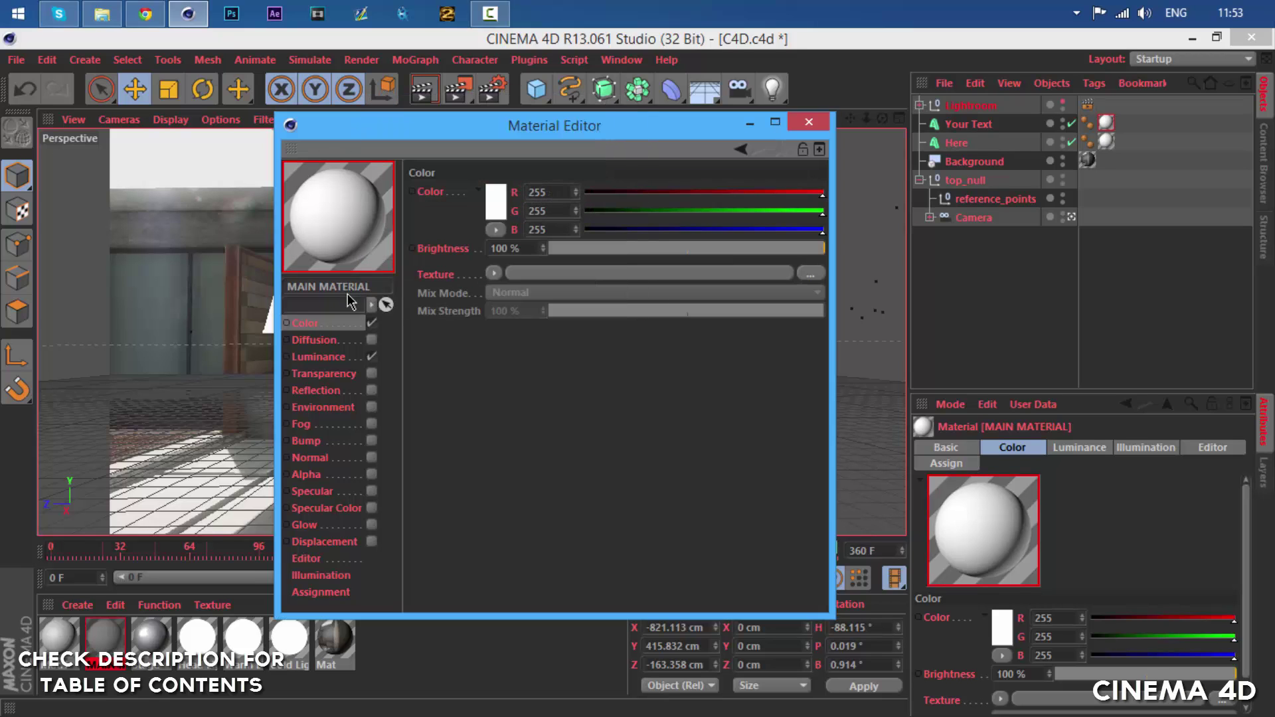
key("alt+F4")
Render the active view again to check the text's material and lighting, and stop the preview partway.
key("ctrl+r")
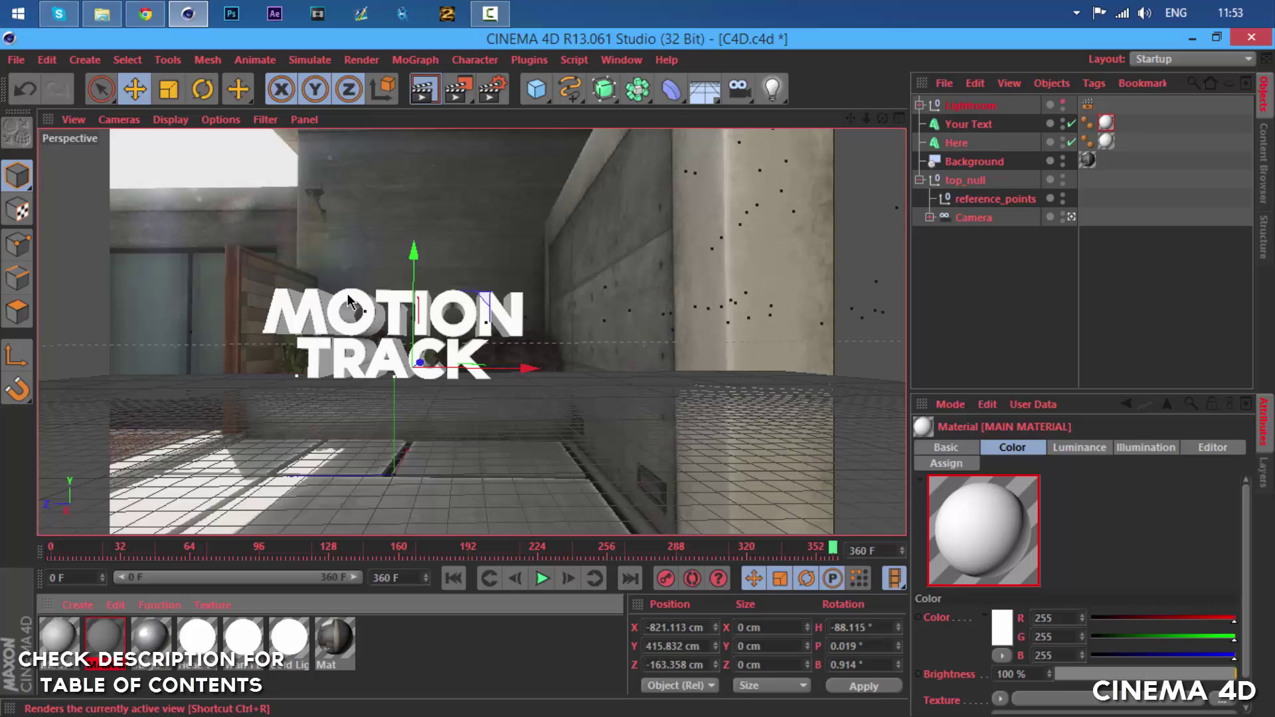
key("ctrl+r")
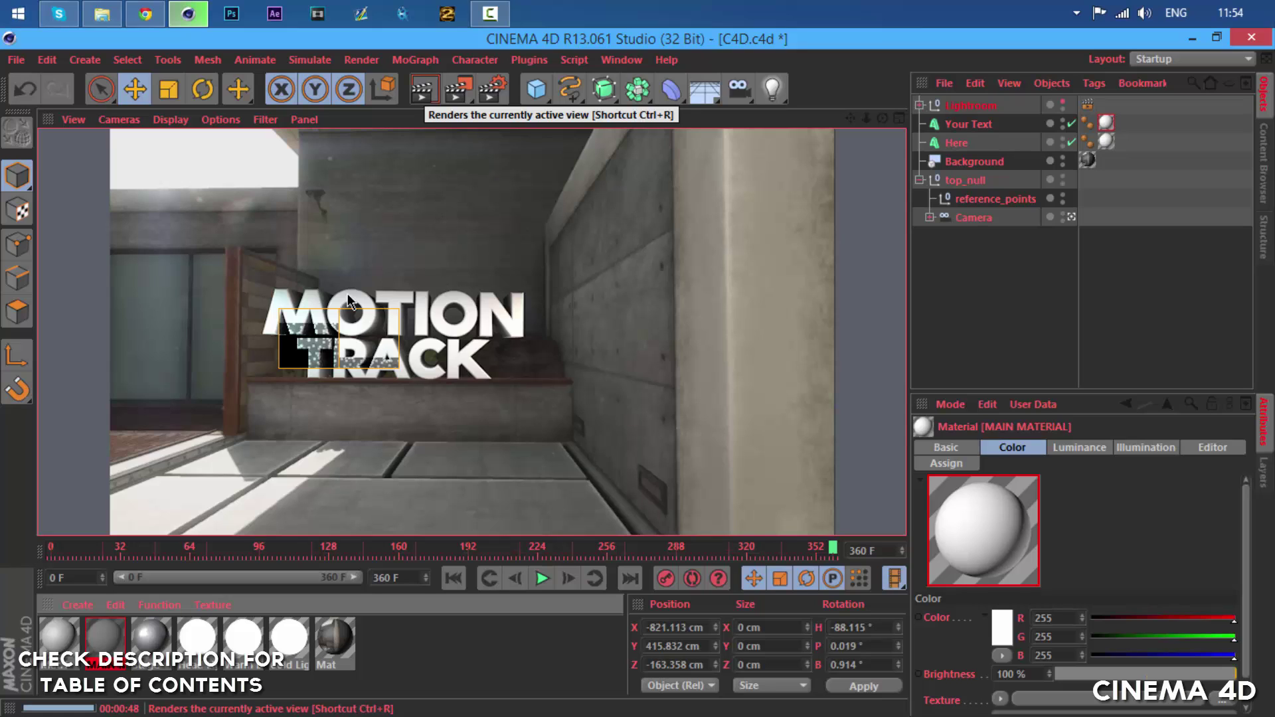
left_click(348, 294)
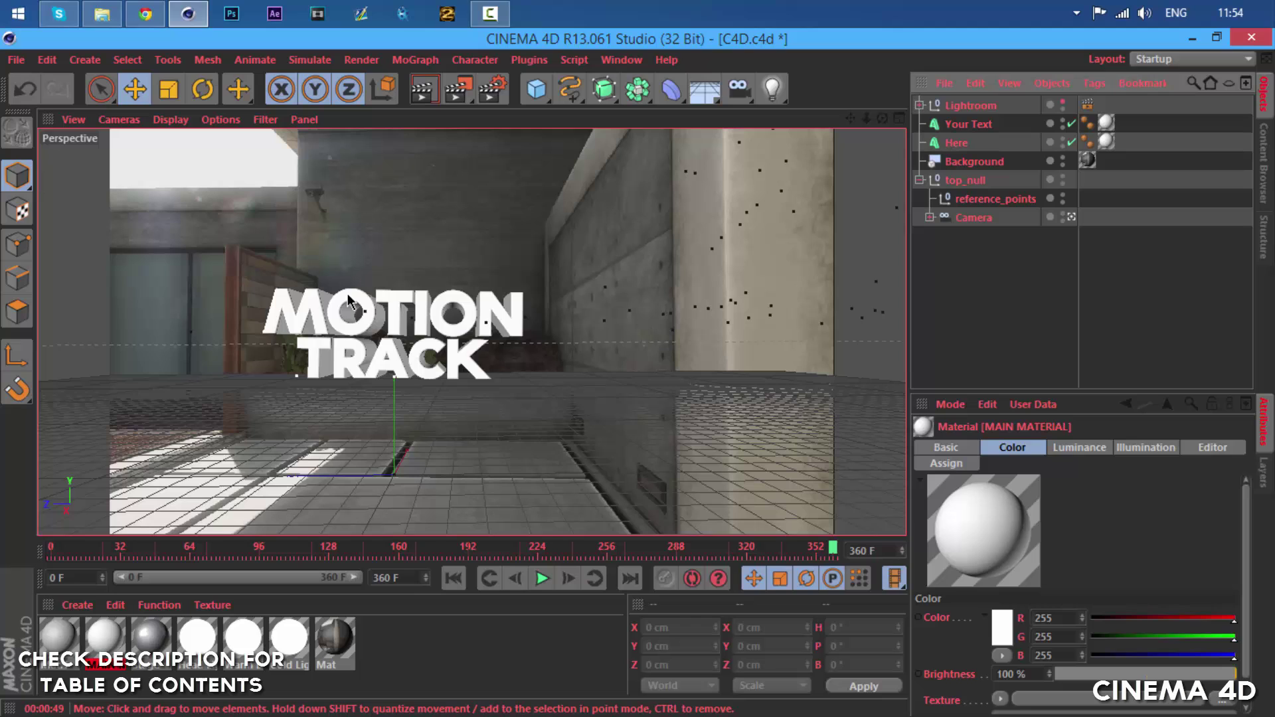
Rotate the Lightroom and both text objects together to about H 272°, P 3.2° and B 0.9°, and check their placement along the timeline.
left_click(348, 300)
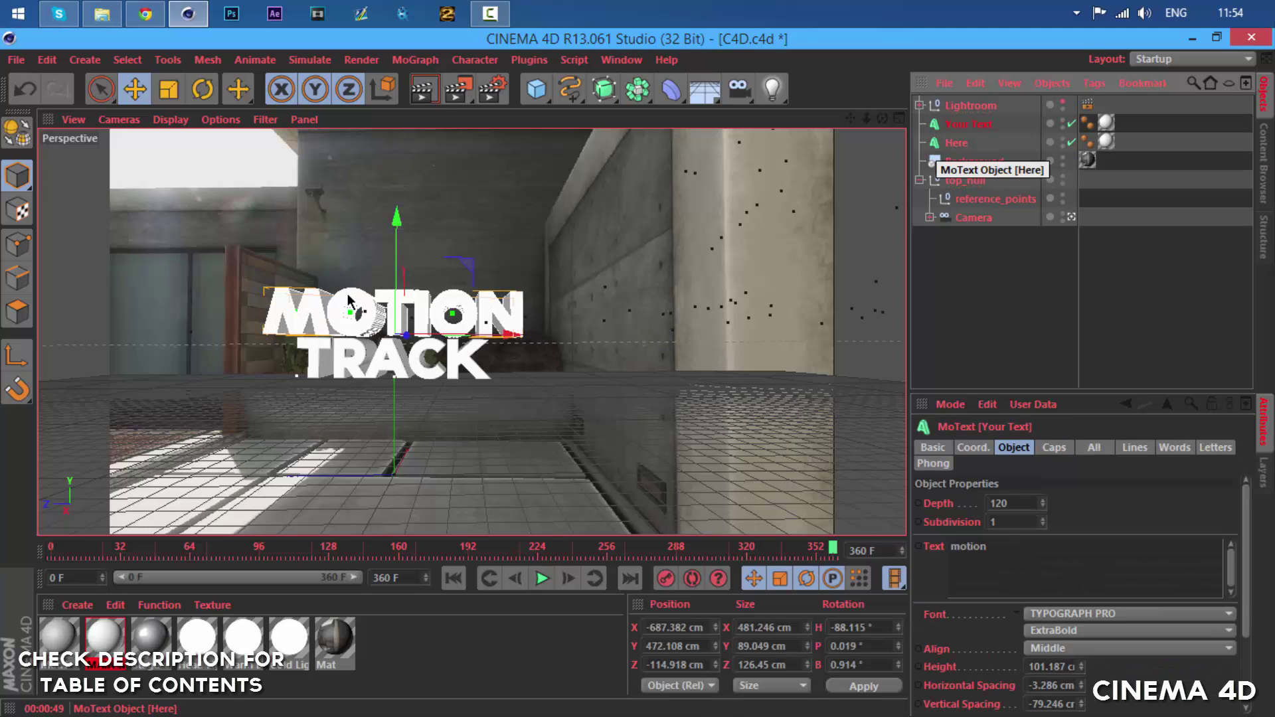
left_click(968, 106)
left_click(956, 142, "shift")
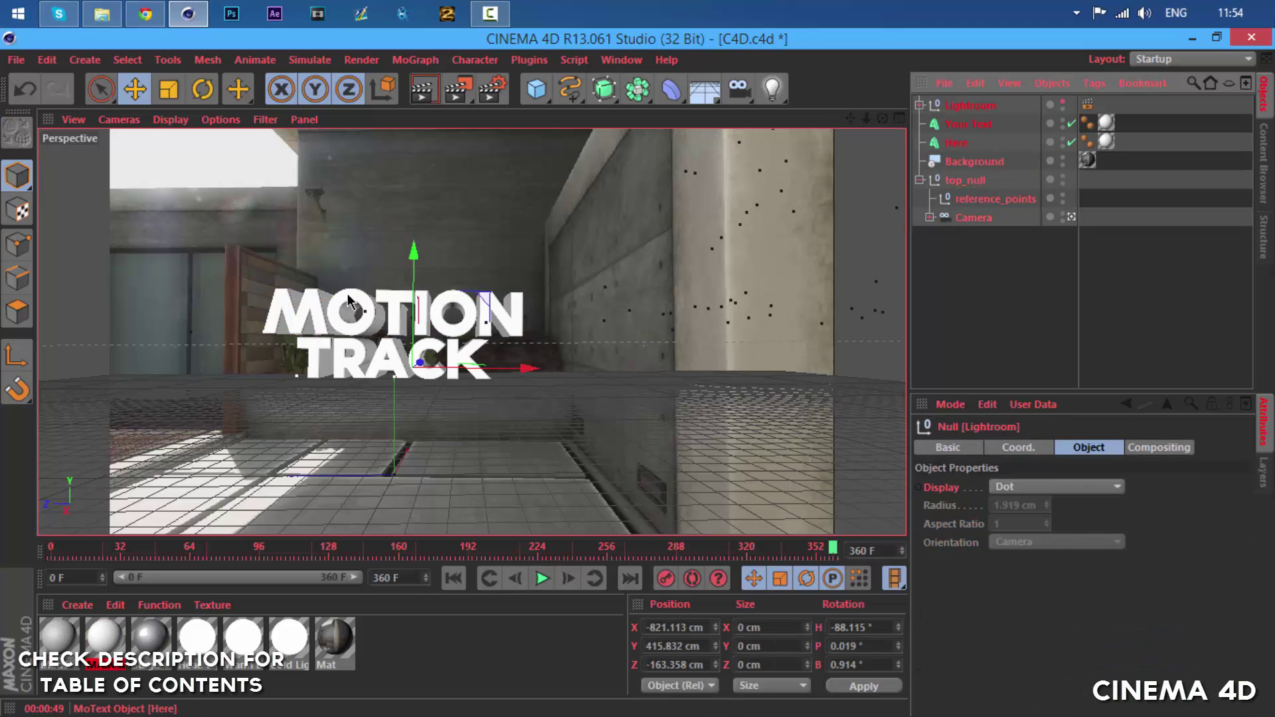
key("r")
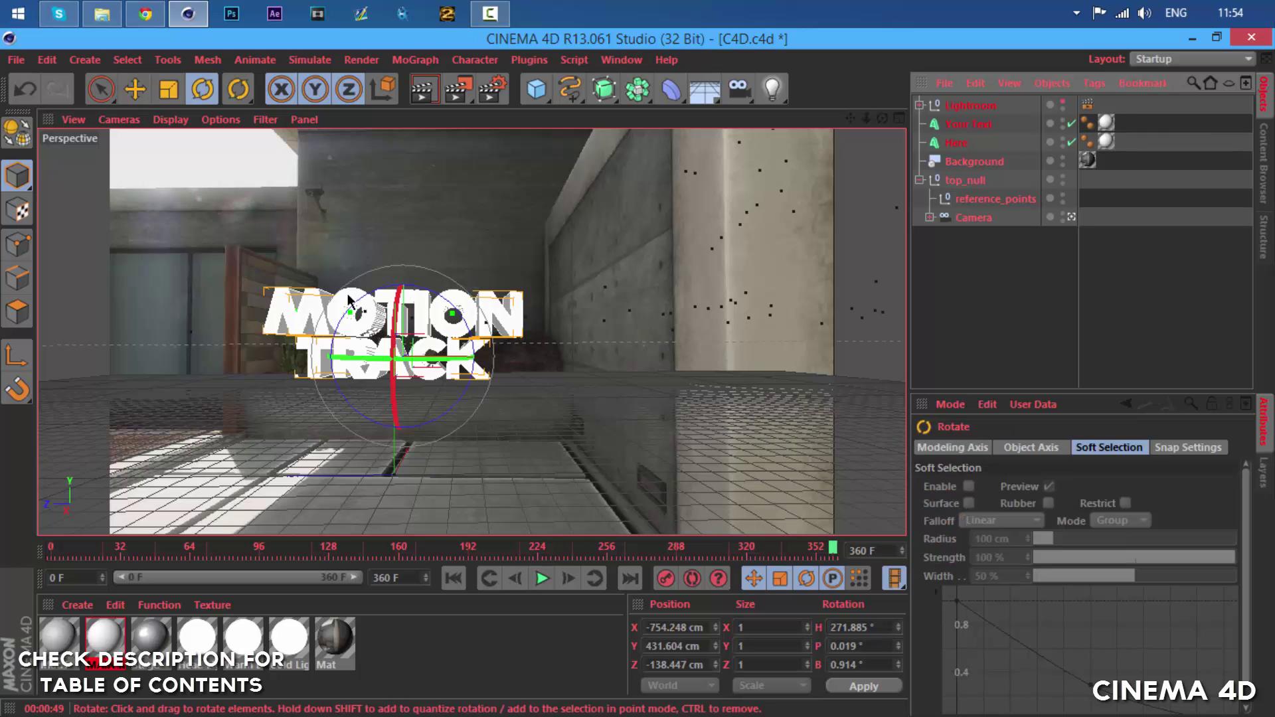
left_click_drag(348, 295, 348, 296)
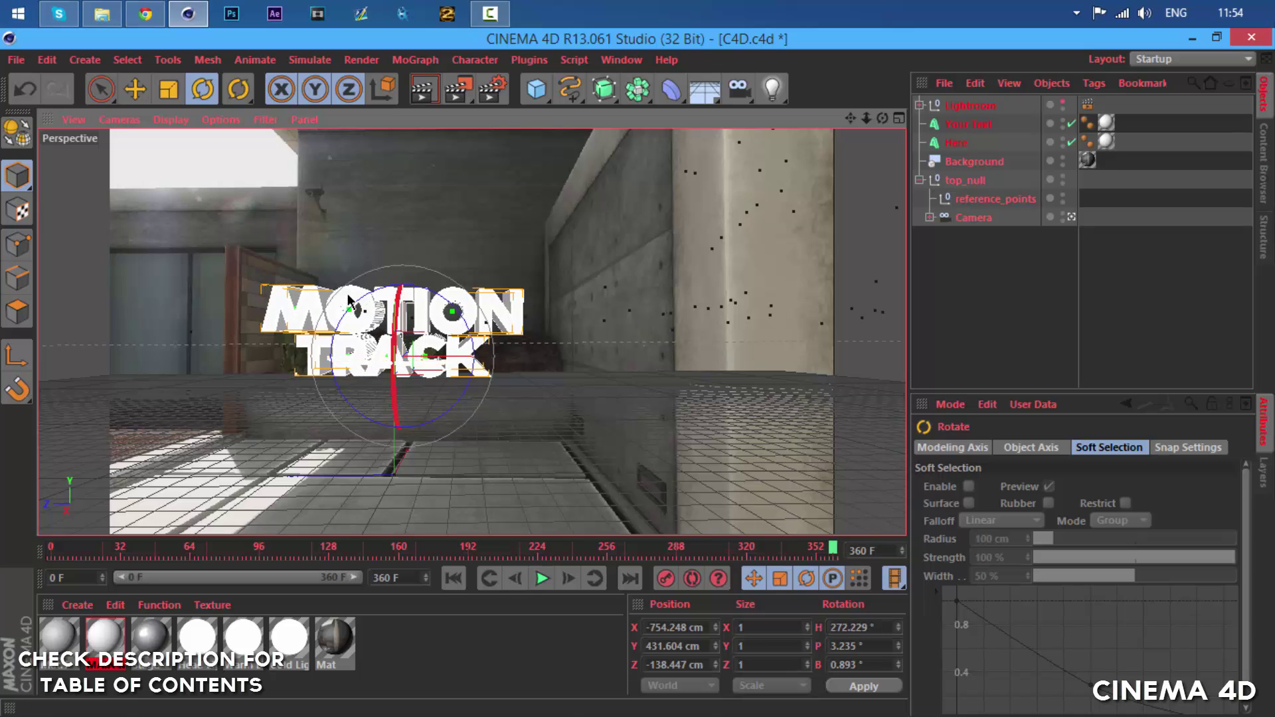
key("F6")
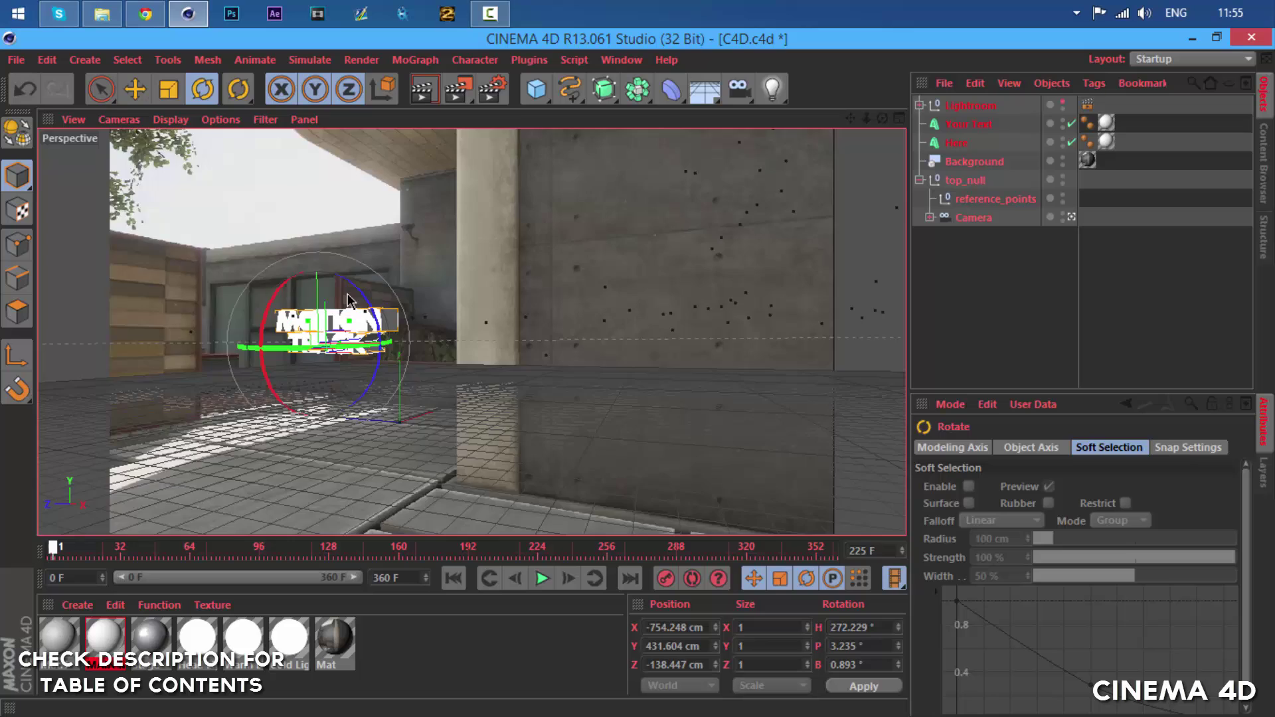
key("shift+g")
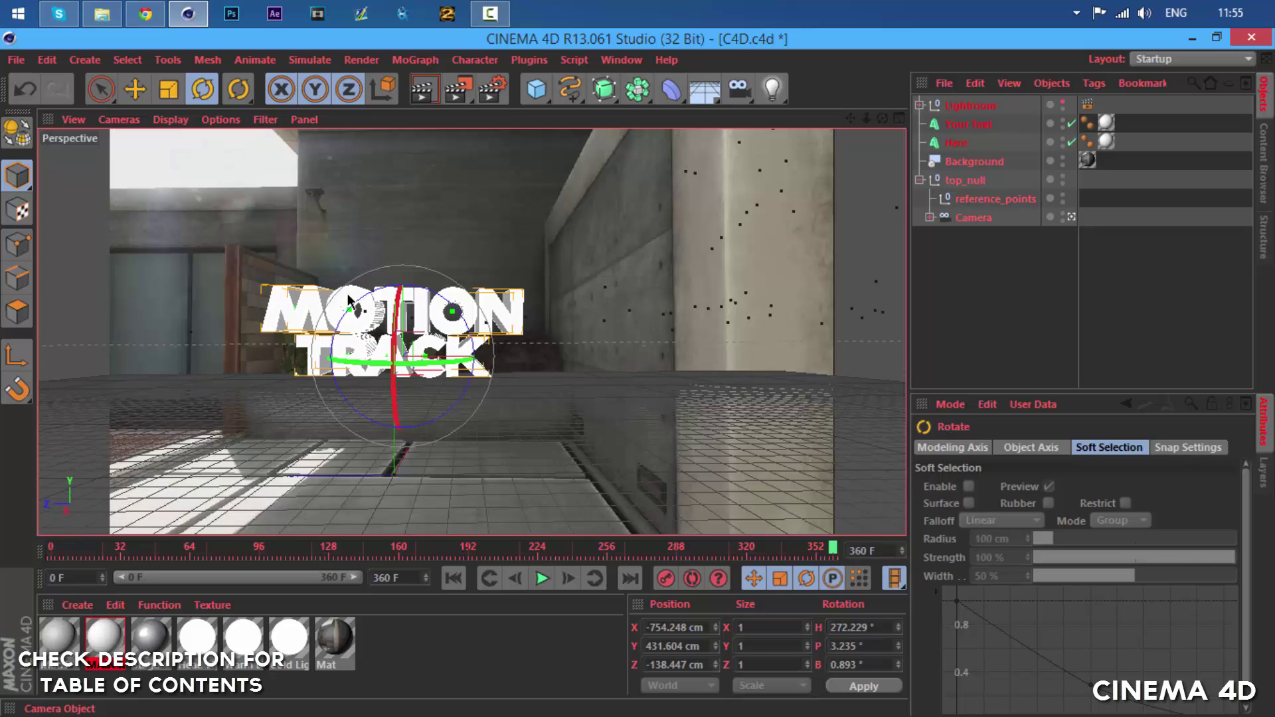
Delete the Background object from the scene.
left_click(348, 298)
key("Delete")
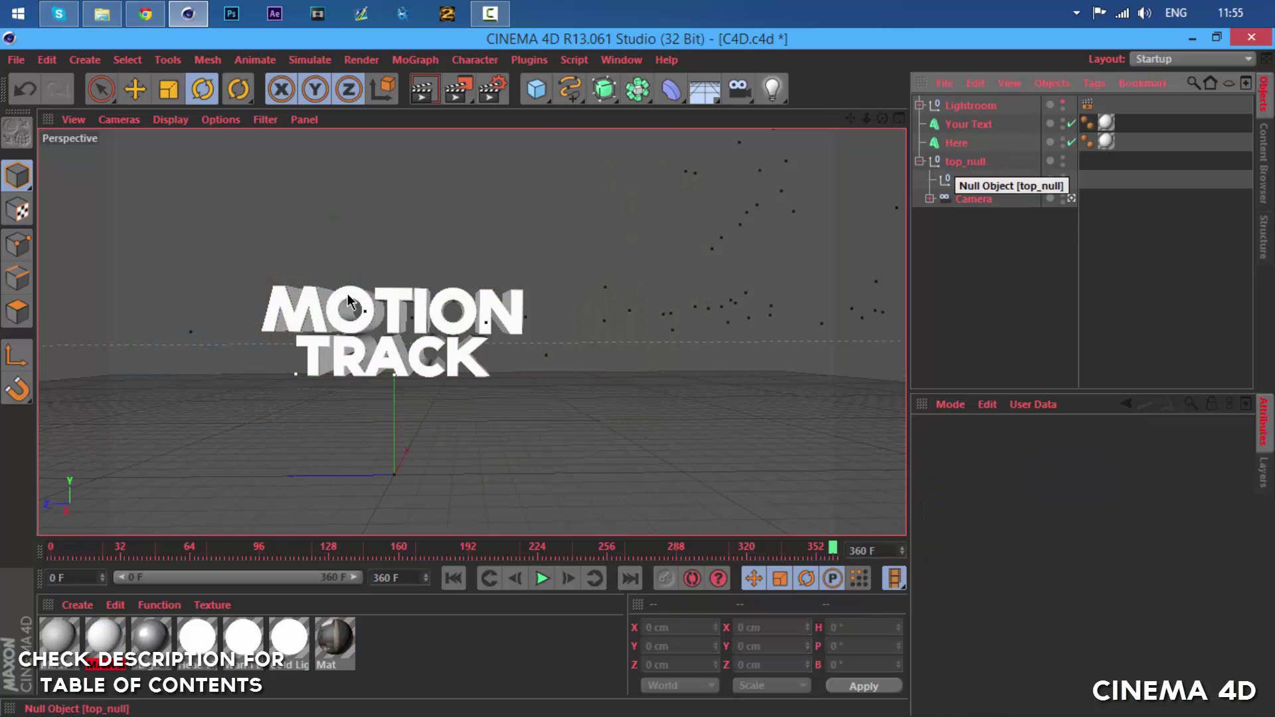
Rotate the Lightroom and both text objects together to a bank angle of about 0.3°.
left_click(347, 296)
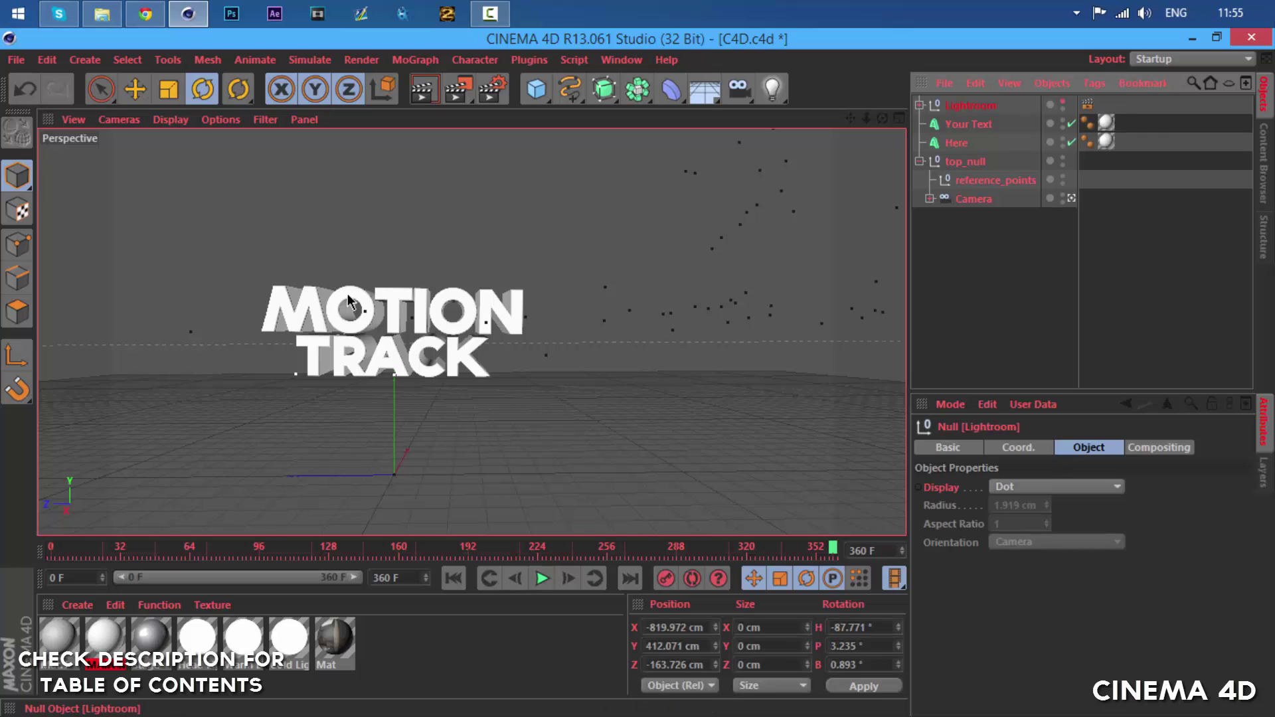
key("ctrl+z")
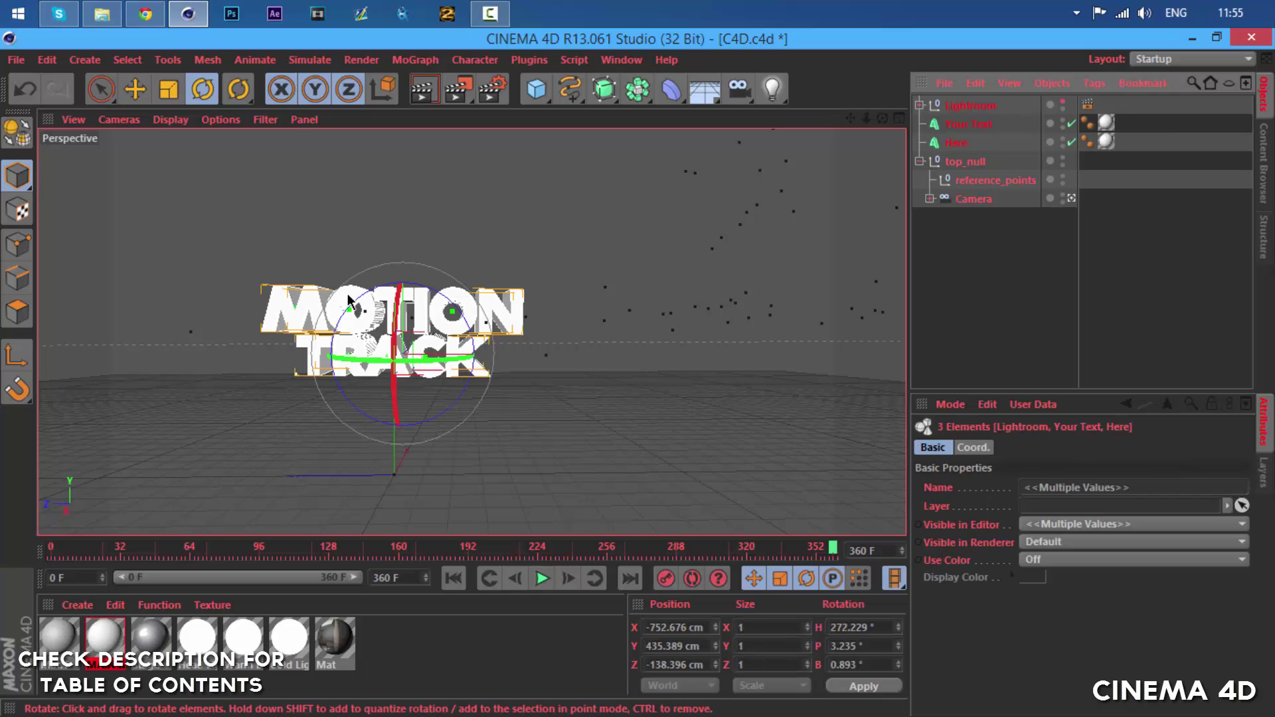
left_click_drag(348, 294, 348, 294)
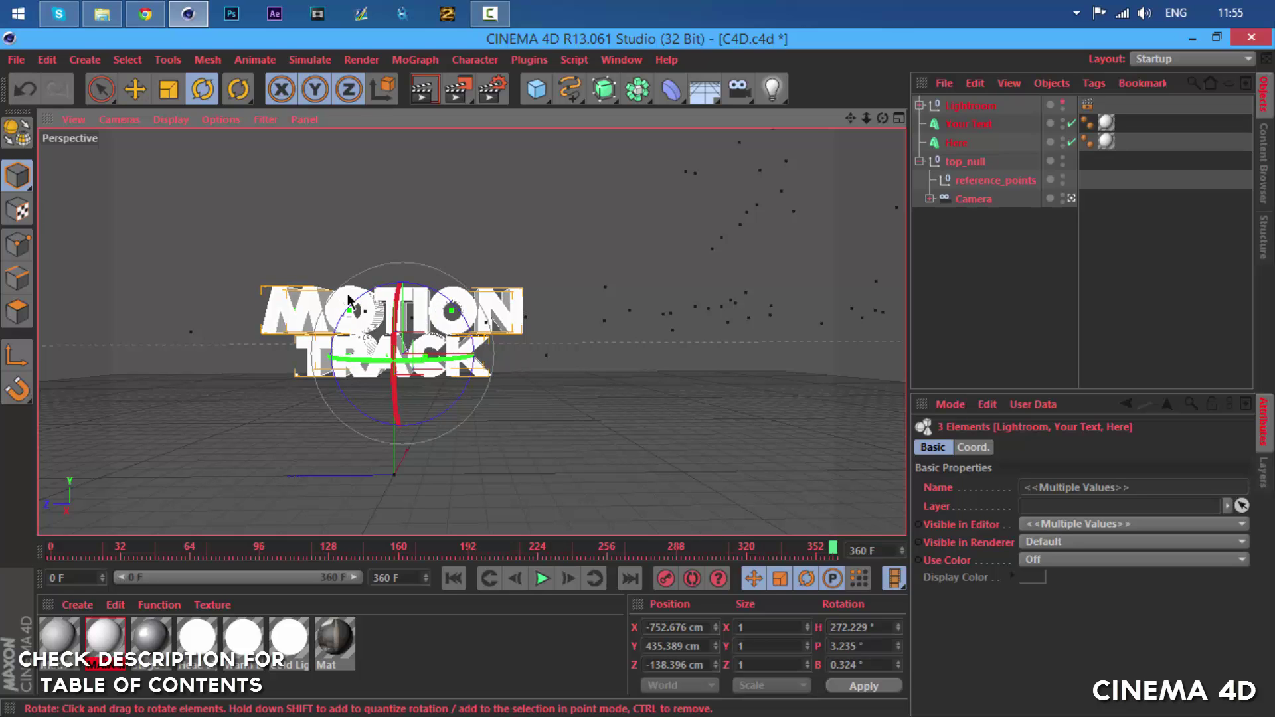
Deselect everything, start the full render in the Picture Viewer and maximize the viewer with the image fitted to screen.
key("ctrl+shift+a")
key("shift+r")
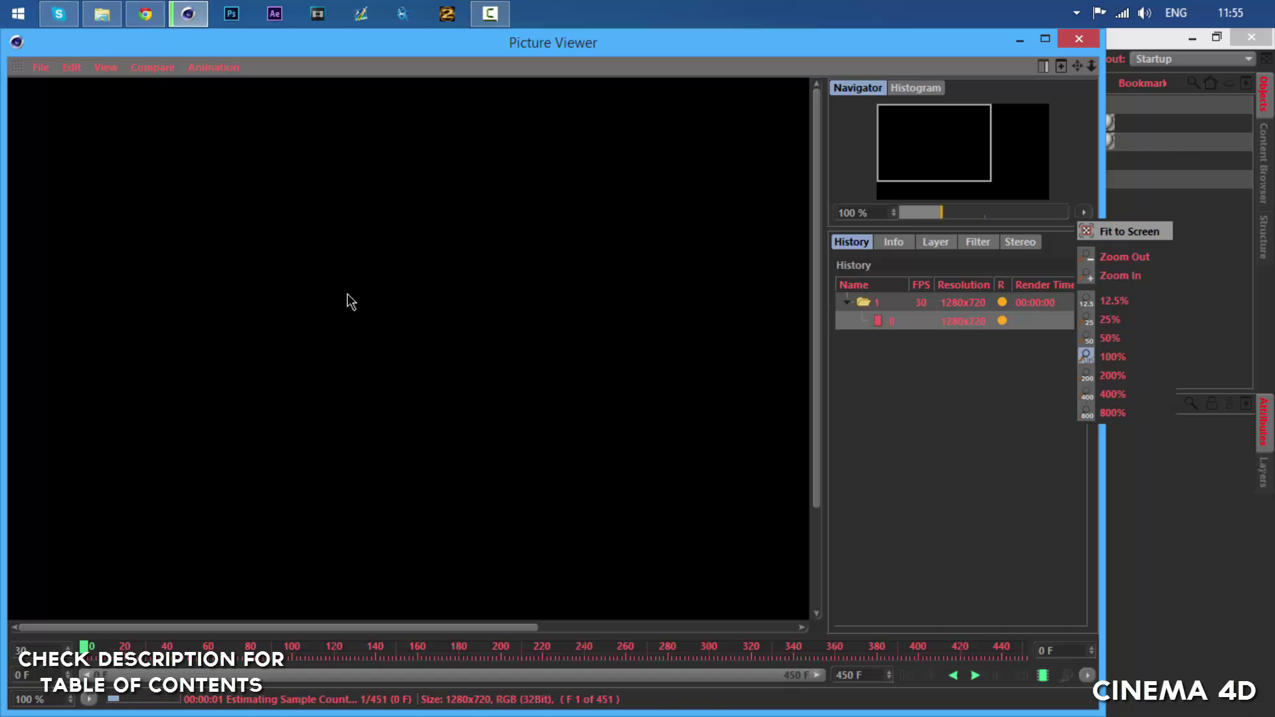
key("super+Up")
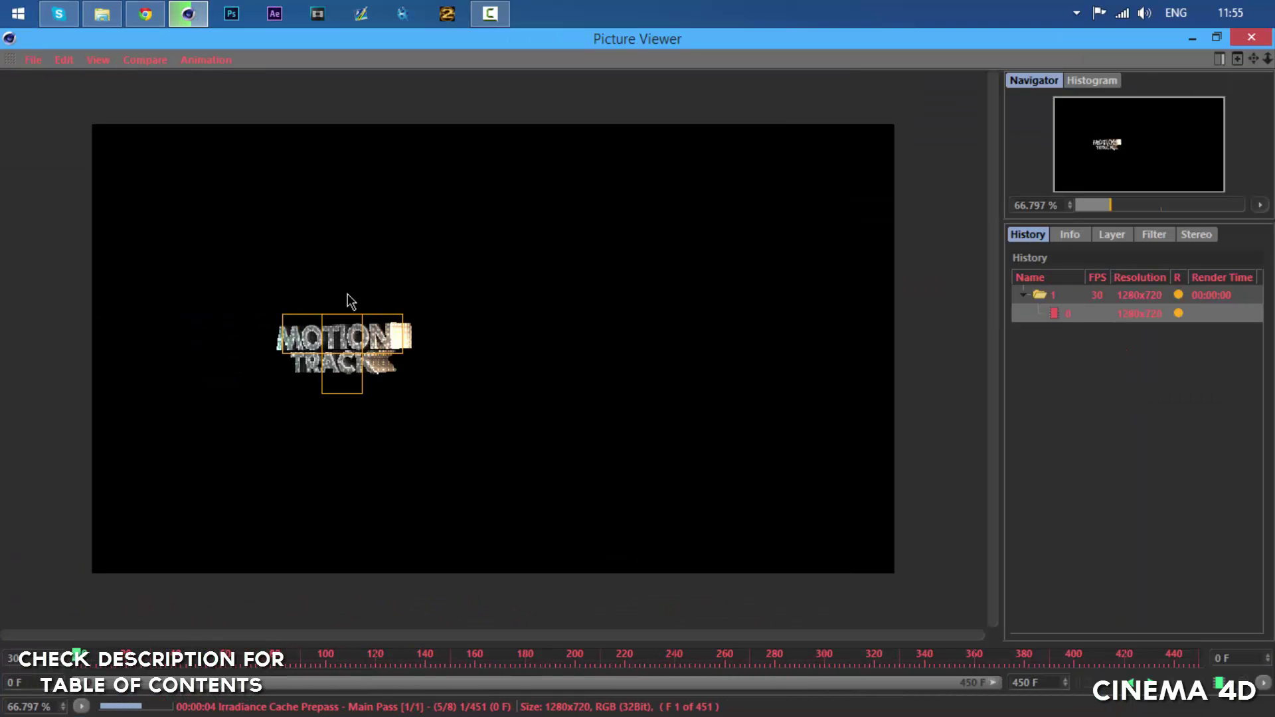